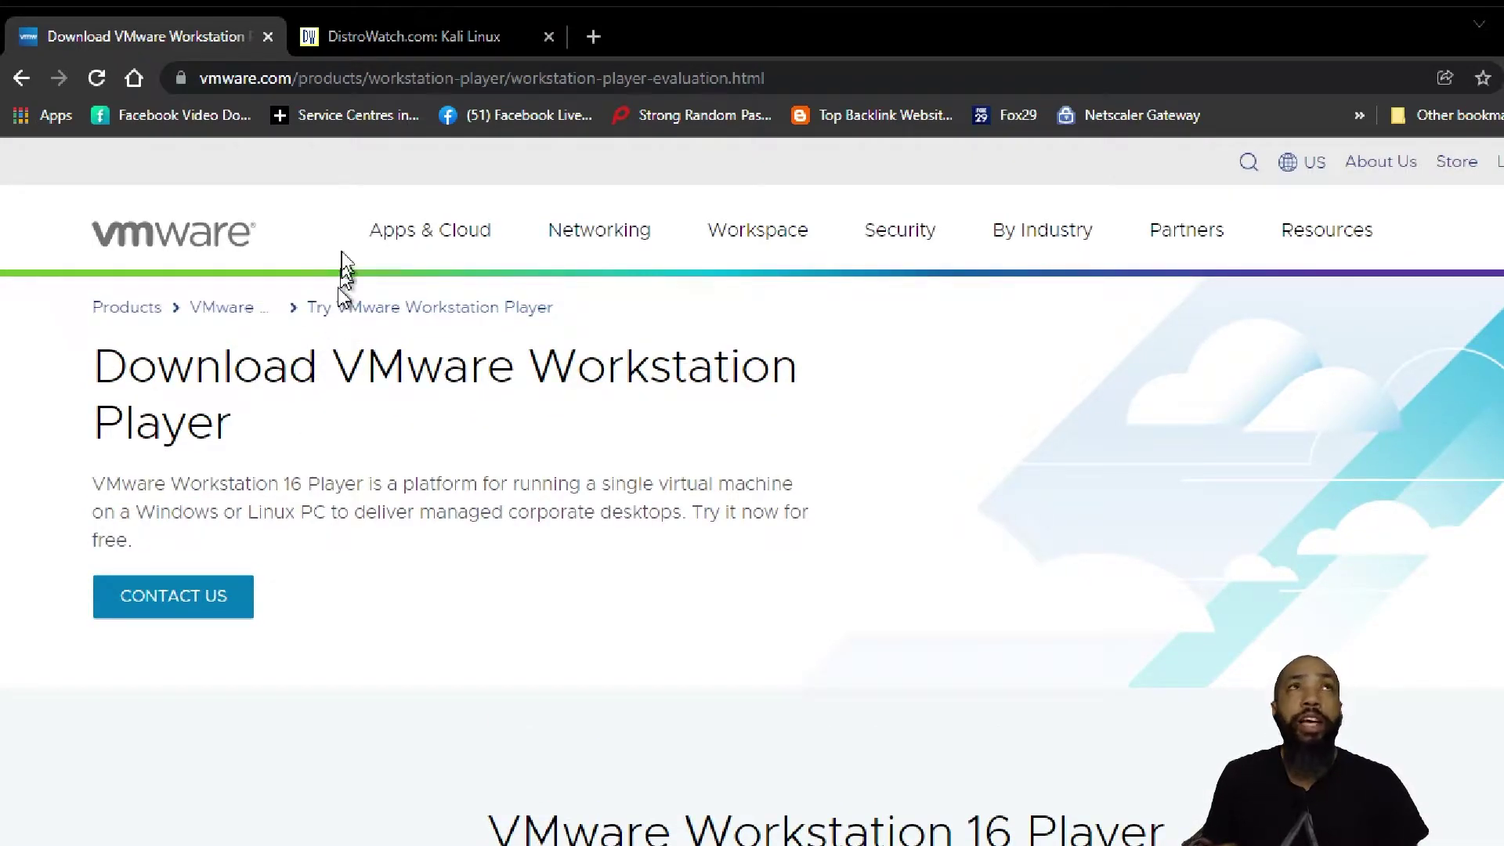
# Open the Kali Linux downloads page from the download mirrors on DistroWatch's Kali page
pyautogui.click(399, 35)
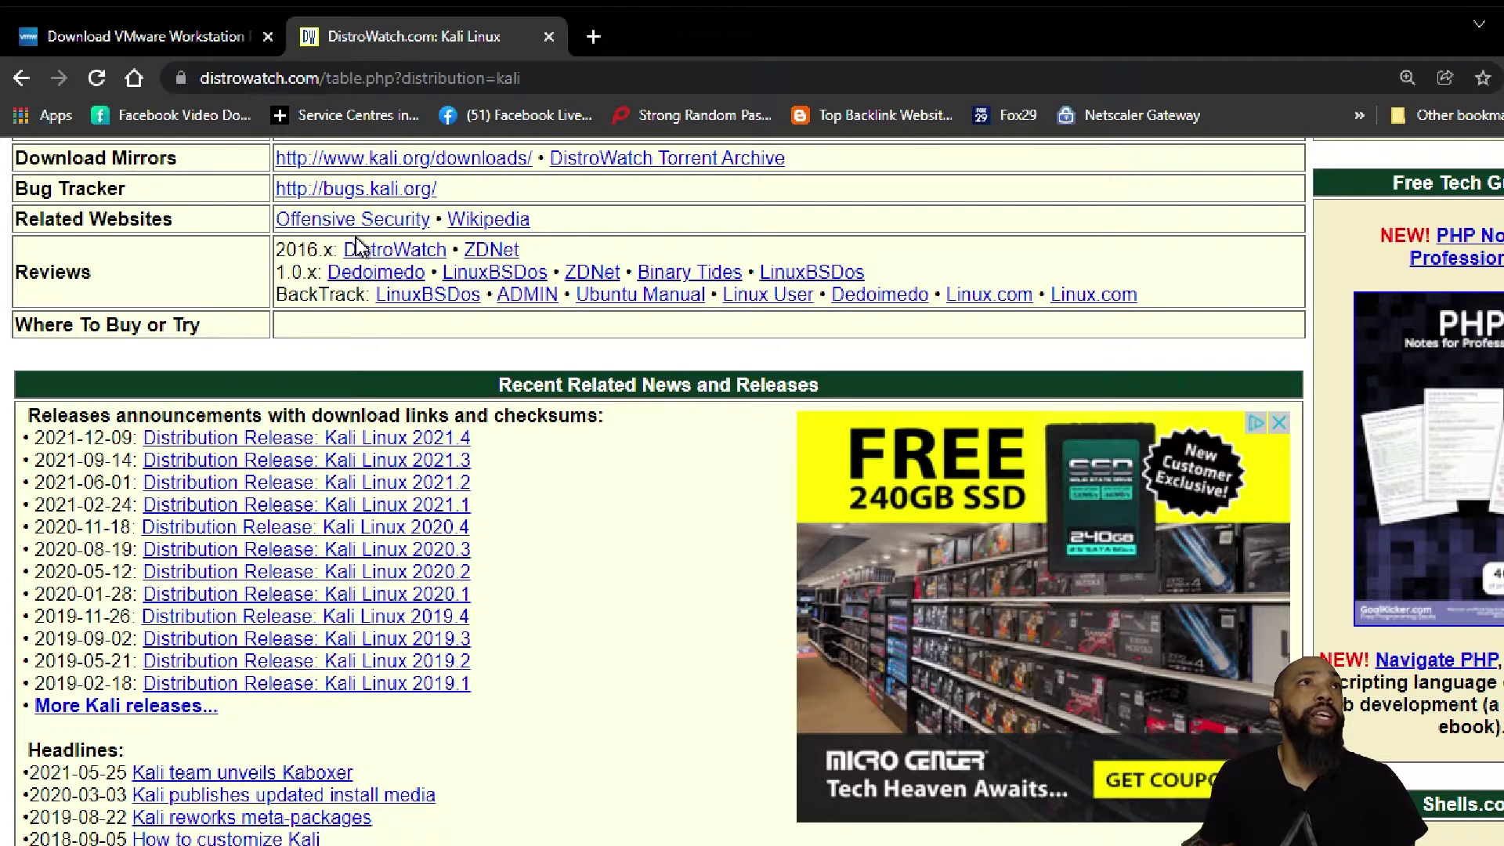
pyautogui.scroll(4, 355, 242)
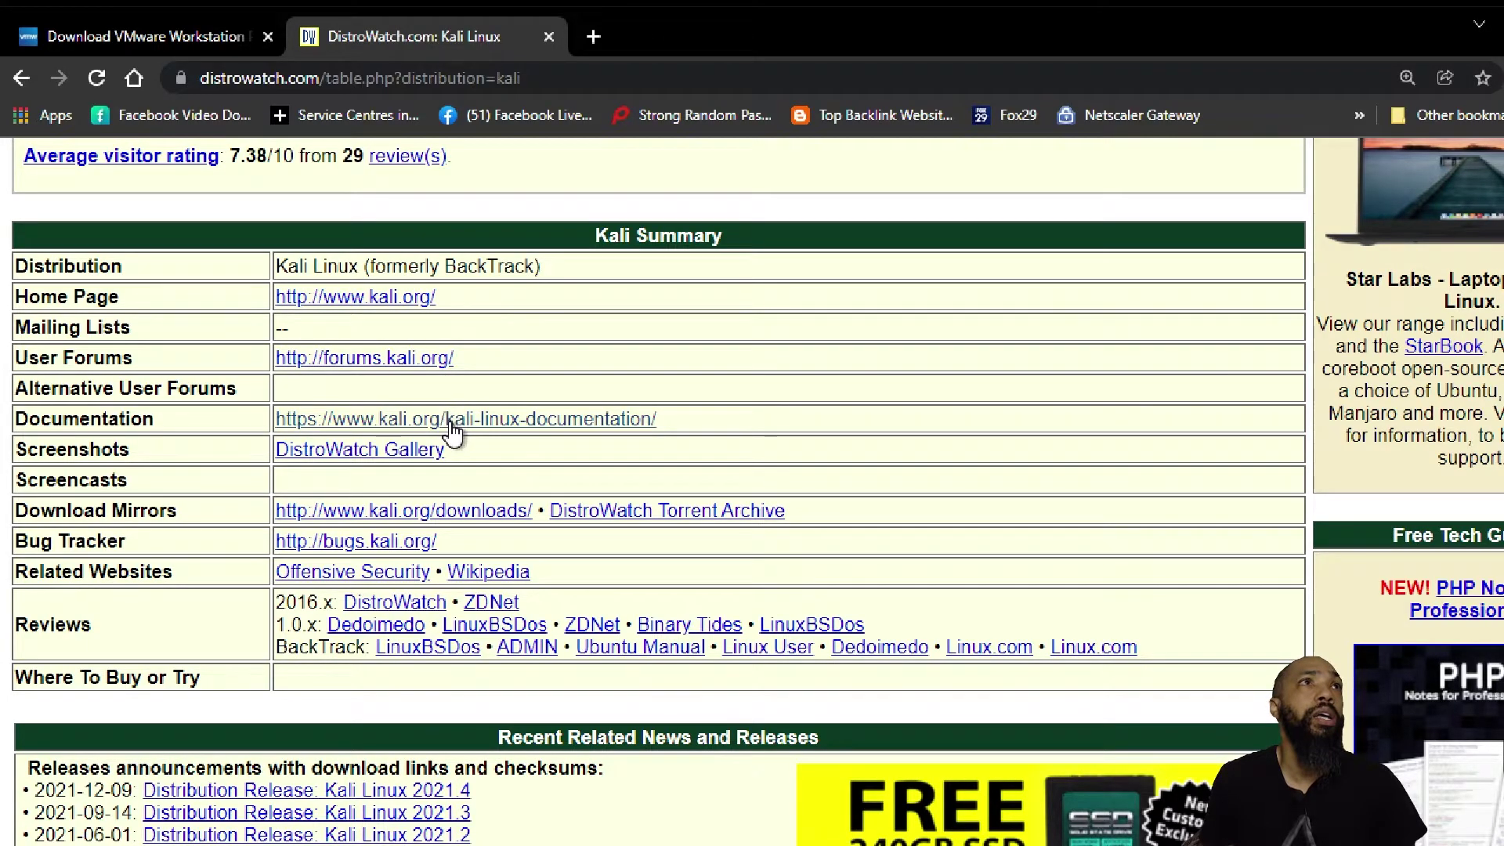
pyautogui.click(480, 517)
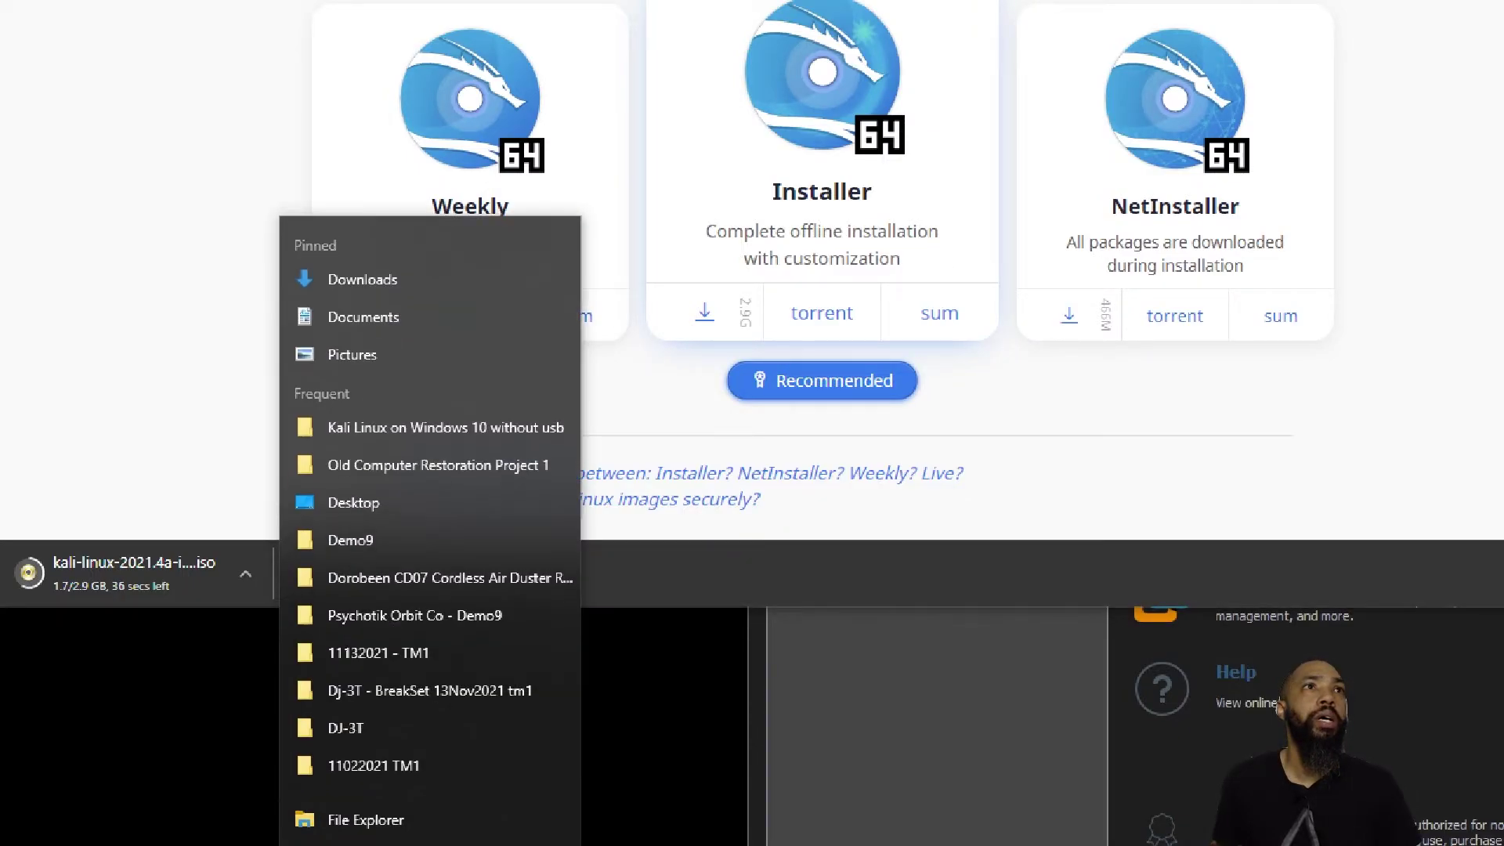
# Open the ISO folder on the O: network drive in File Explorer and look through its disc images
pyautogui.click(316, 826)
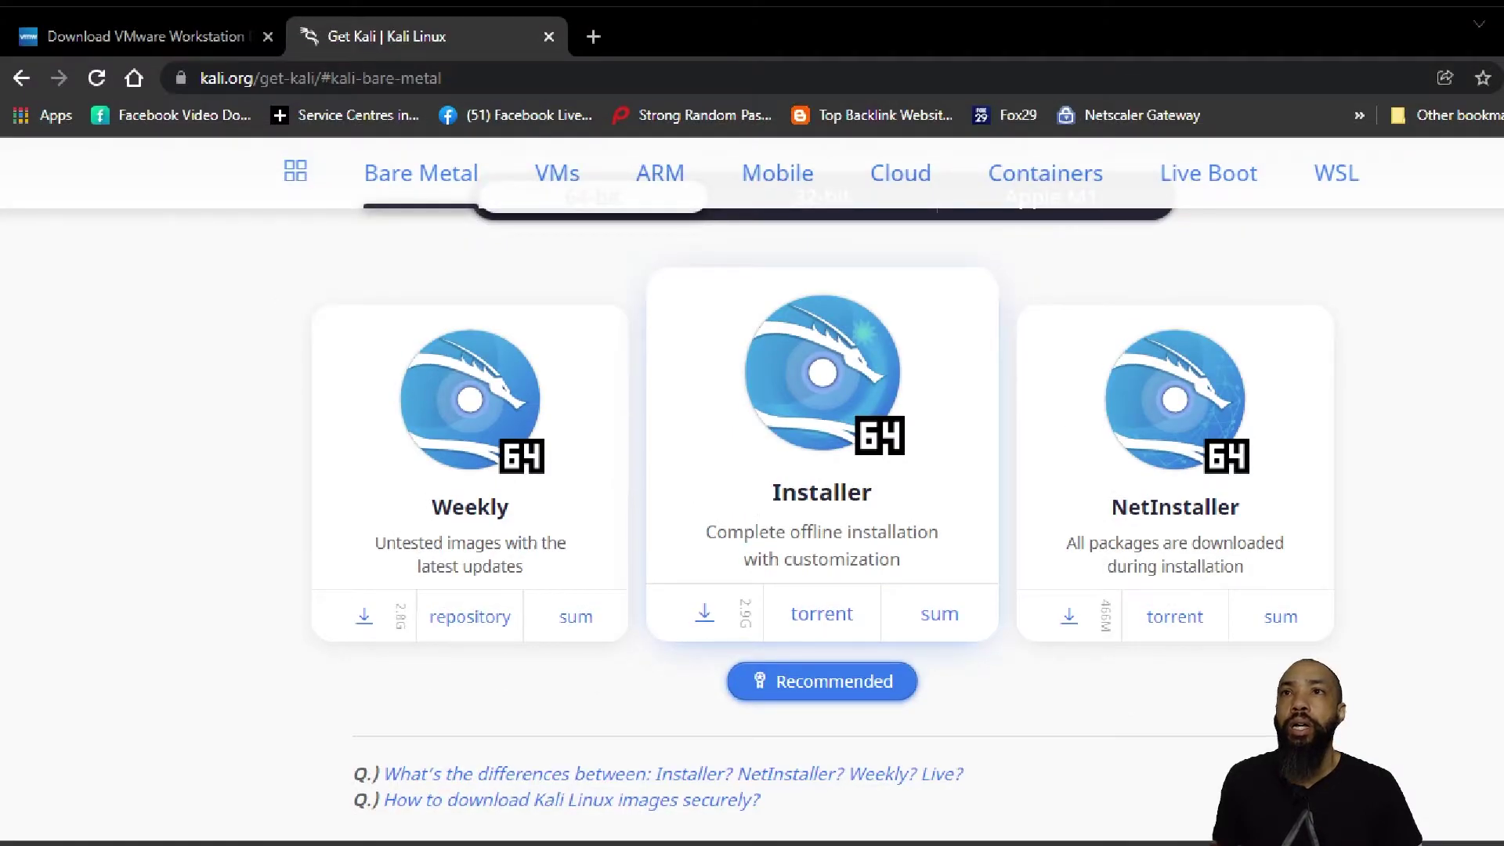
pyautogui.moveTo(1503, 162); pyautogui.dragTo(1089, 501)
pyautogui.scroll(-5, 454, 783)
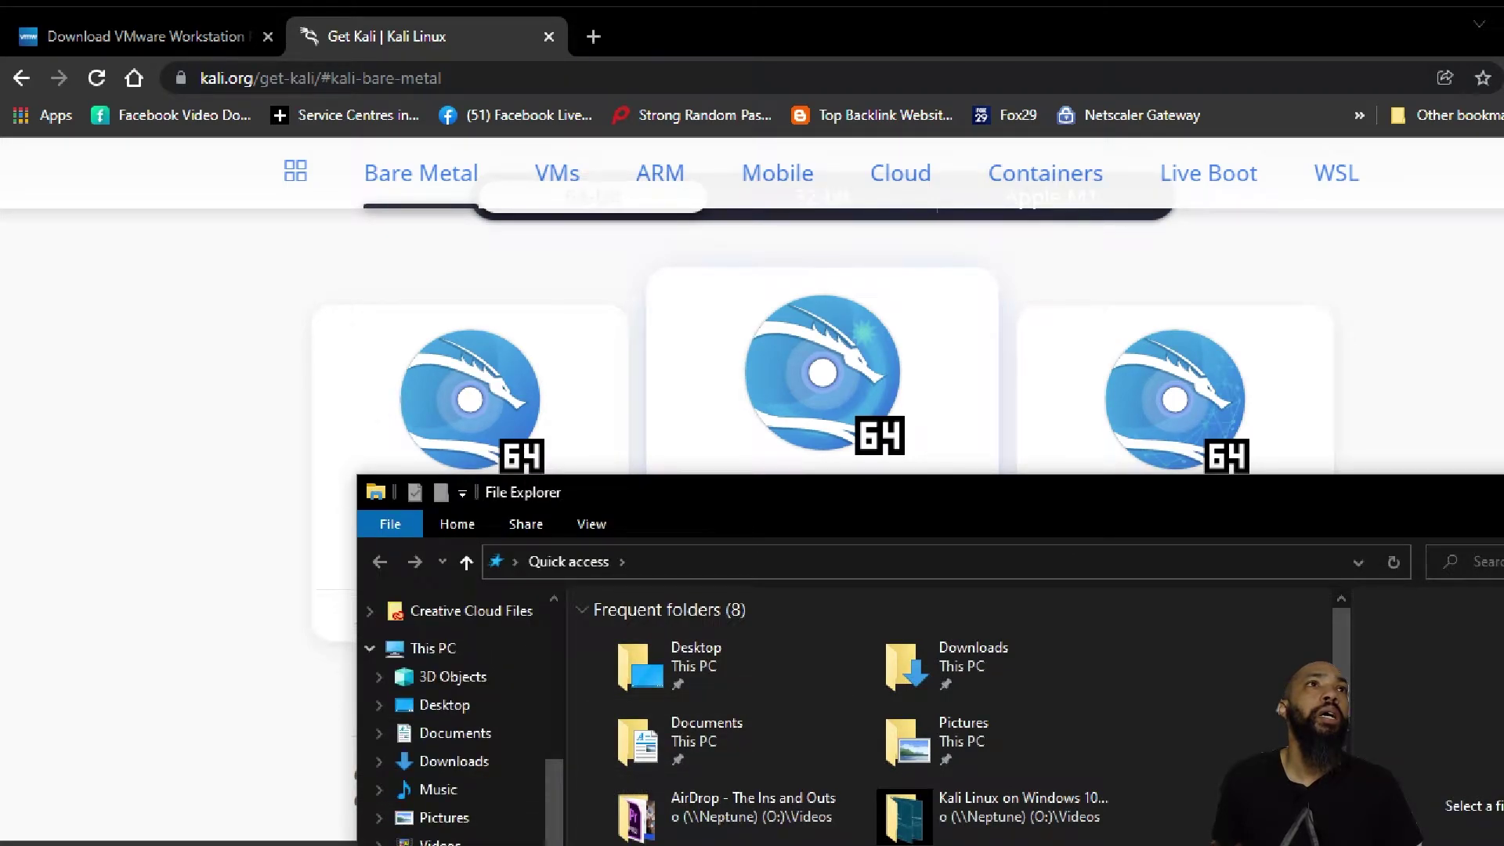
pyautogui.doubleClick(647, 738)
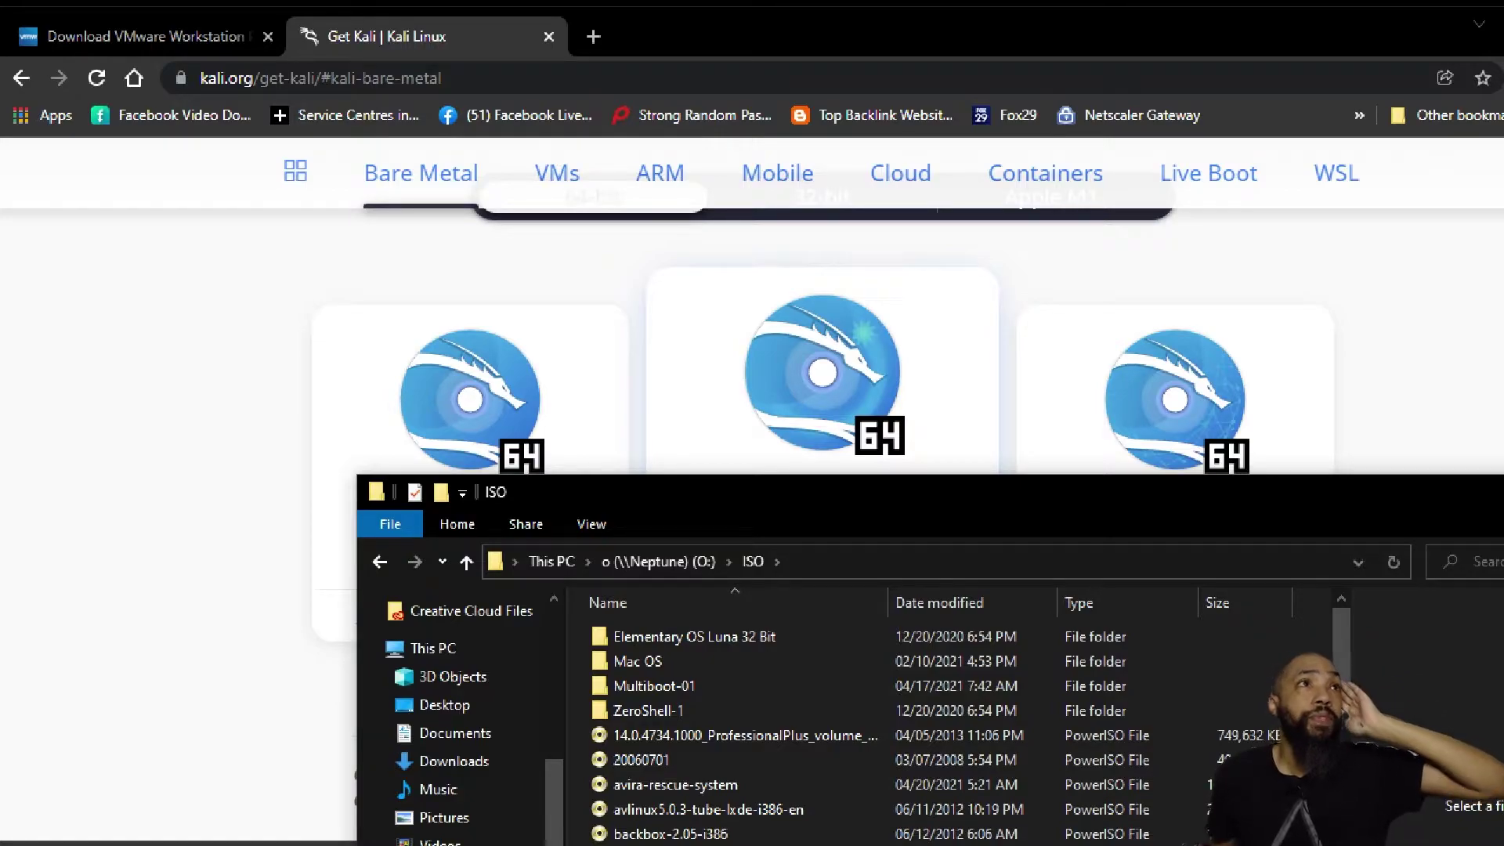
pyautogui.scroll(-15, 861, 728)
pyautogui.scroll(-4, 1137, 841)
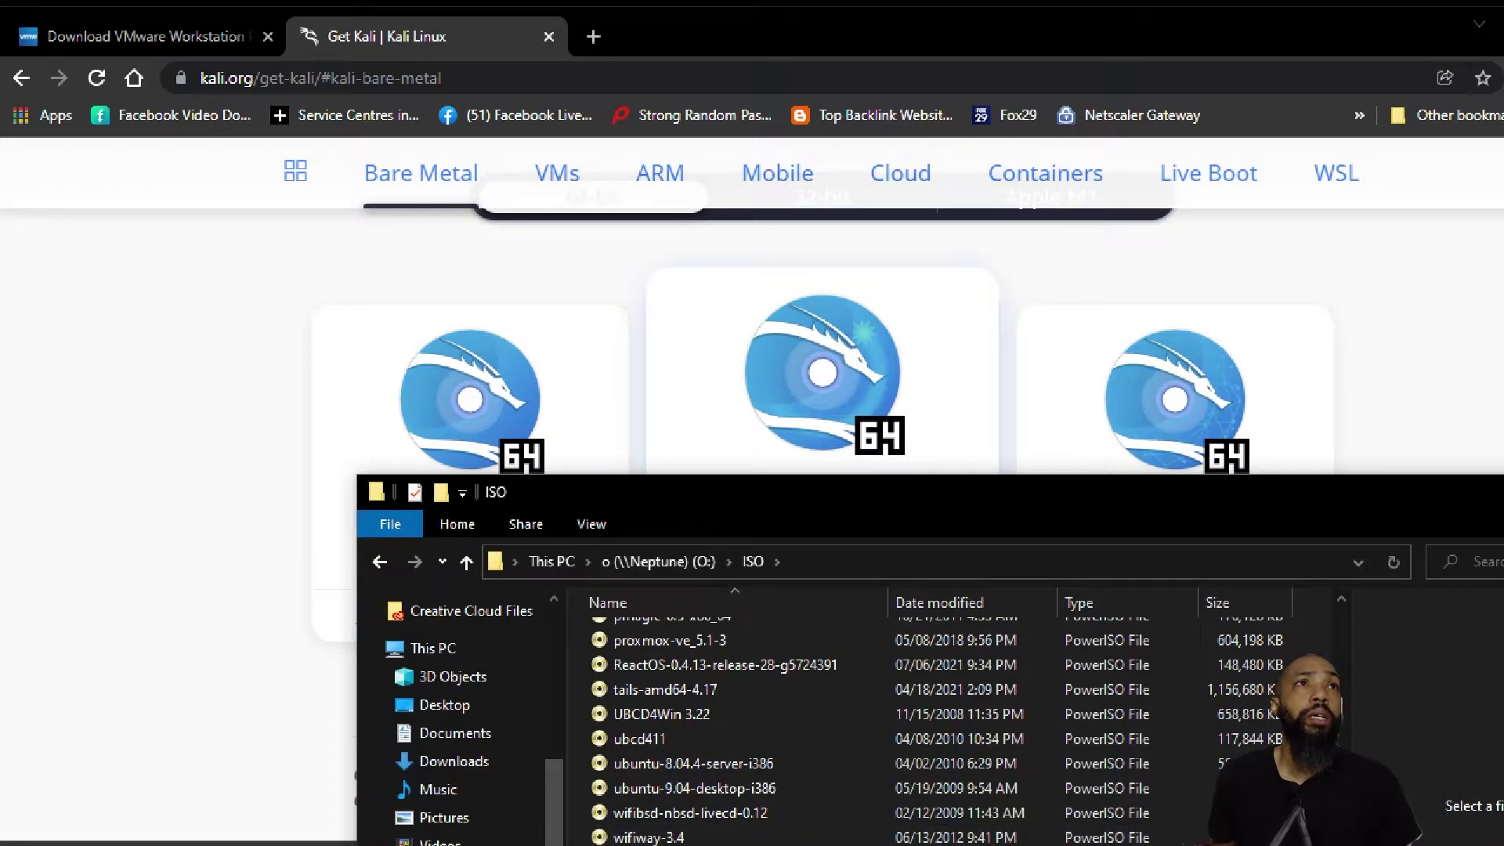
pyautogui.scroll(3, 862, 728)
pyautogui.scroll(3, 861, 728)
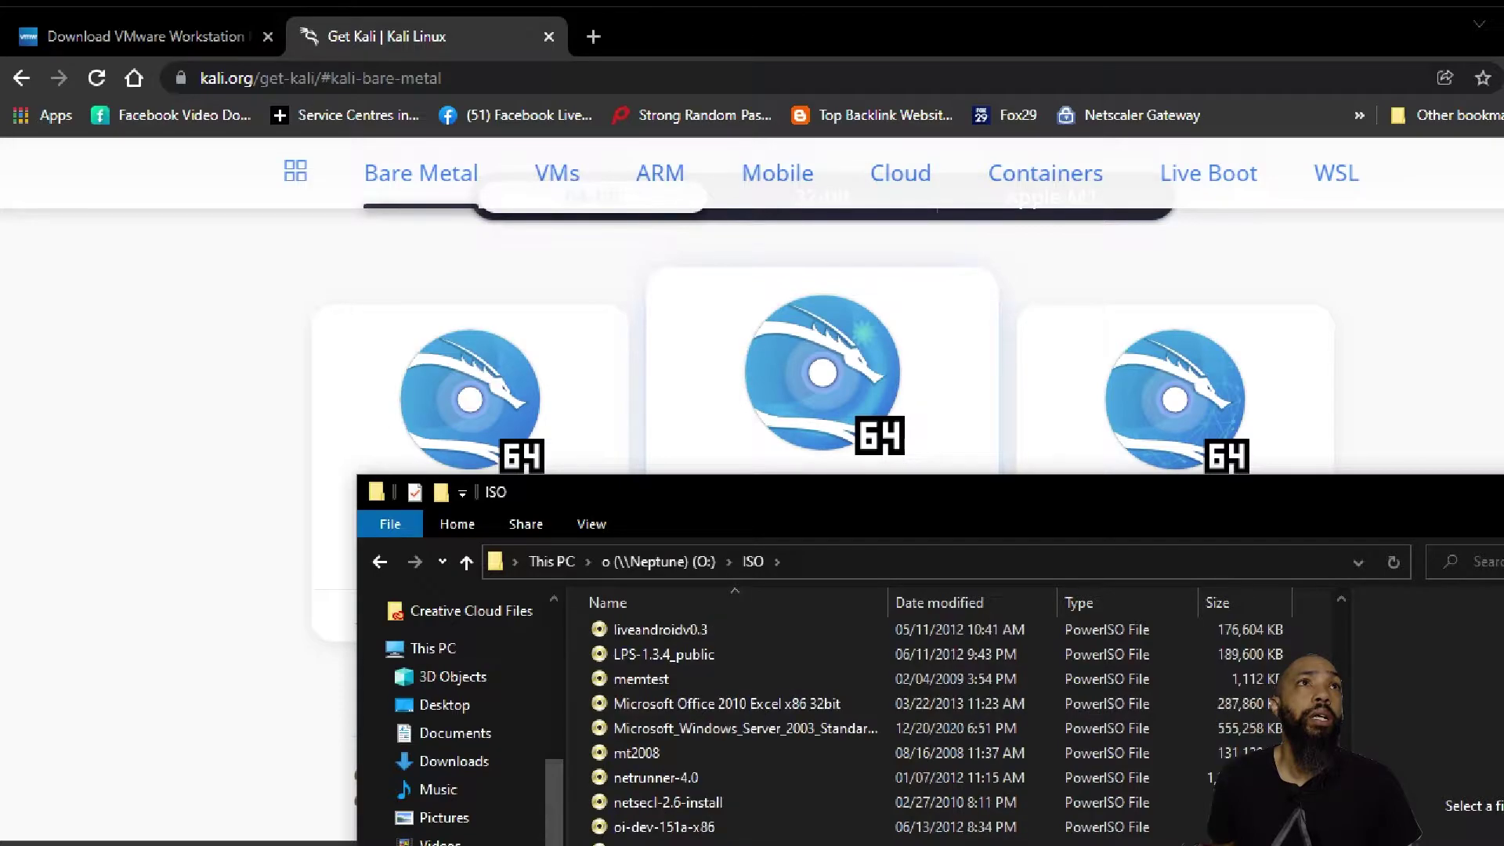
pyautogui.scroll(3, 862, 728)
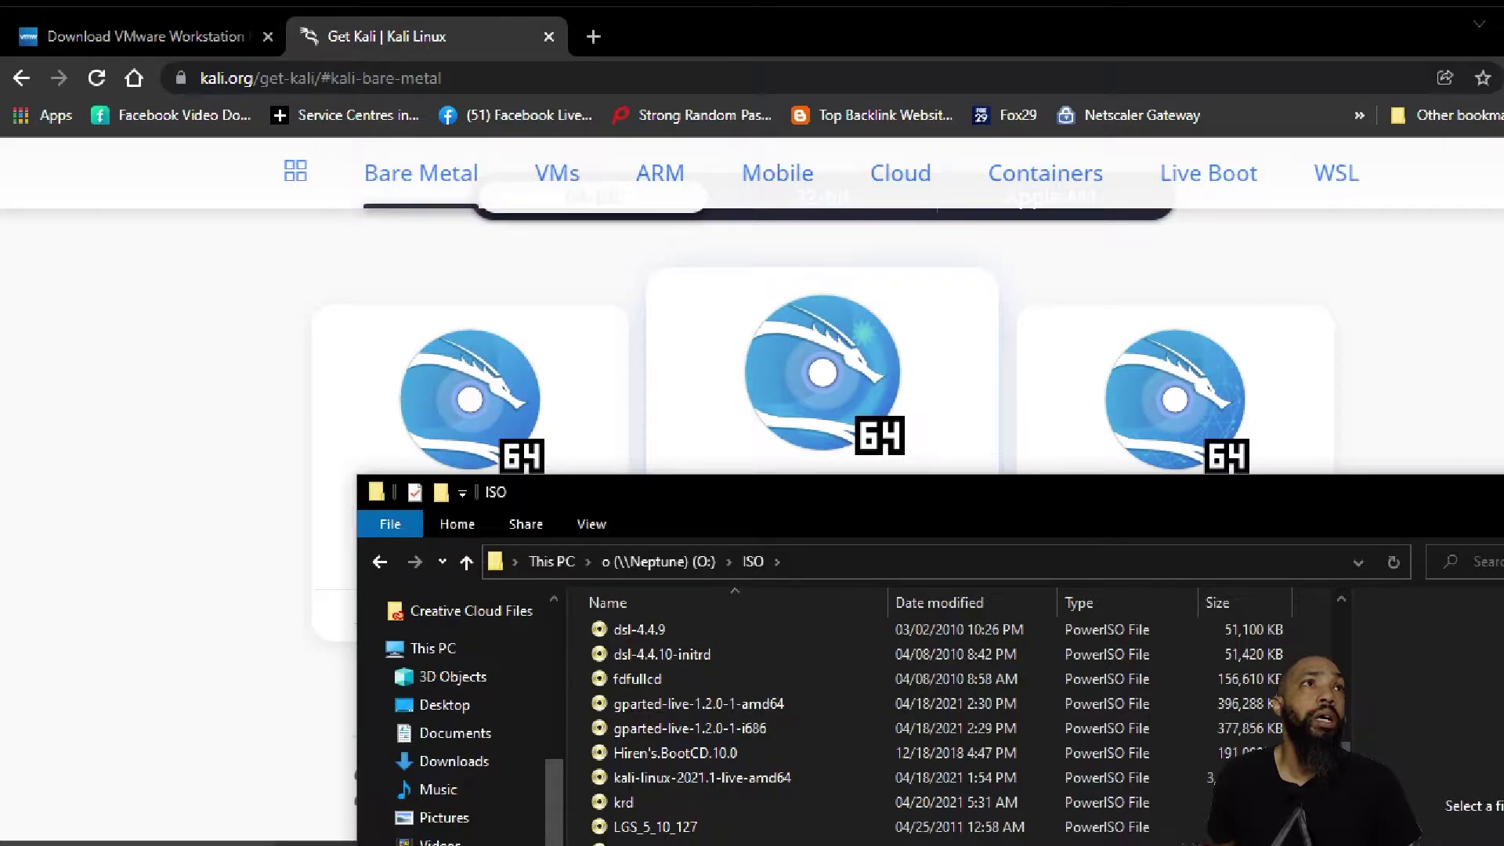
# Copy the downloaded kali-linux-2021.4a installer ISO from the browser's download into the ISO folder on the O: drive
pyautogui.hotkey('alt', 'Tab')
pyautogui.scroll(-3, 736, 814)
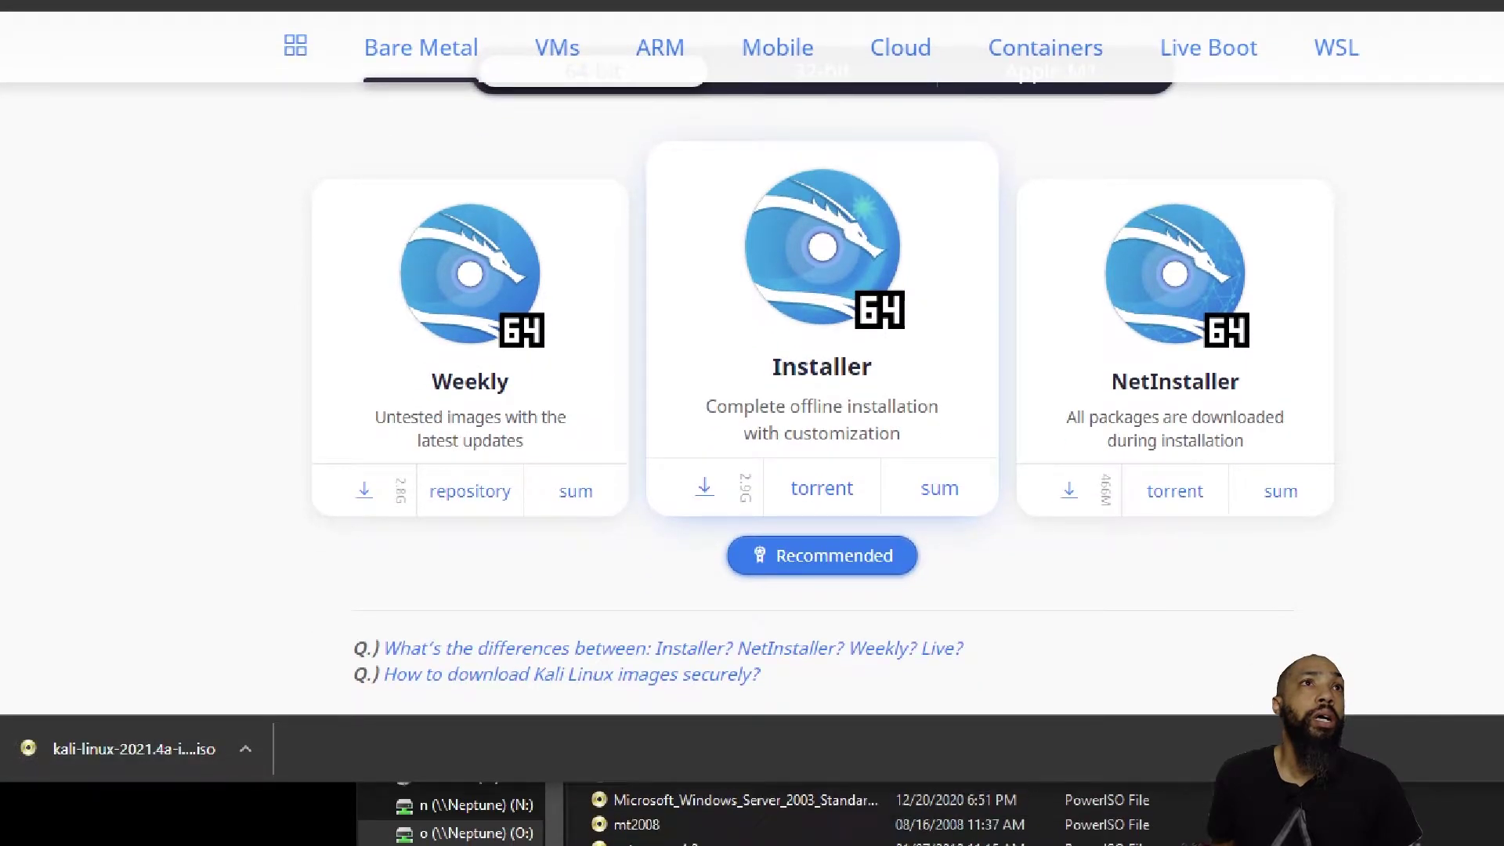
pyautogui.hotkey('alt', 'Tab')
pyautogui.hotkey('ctrl', 'v')
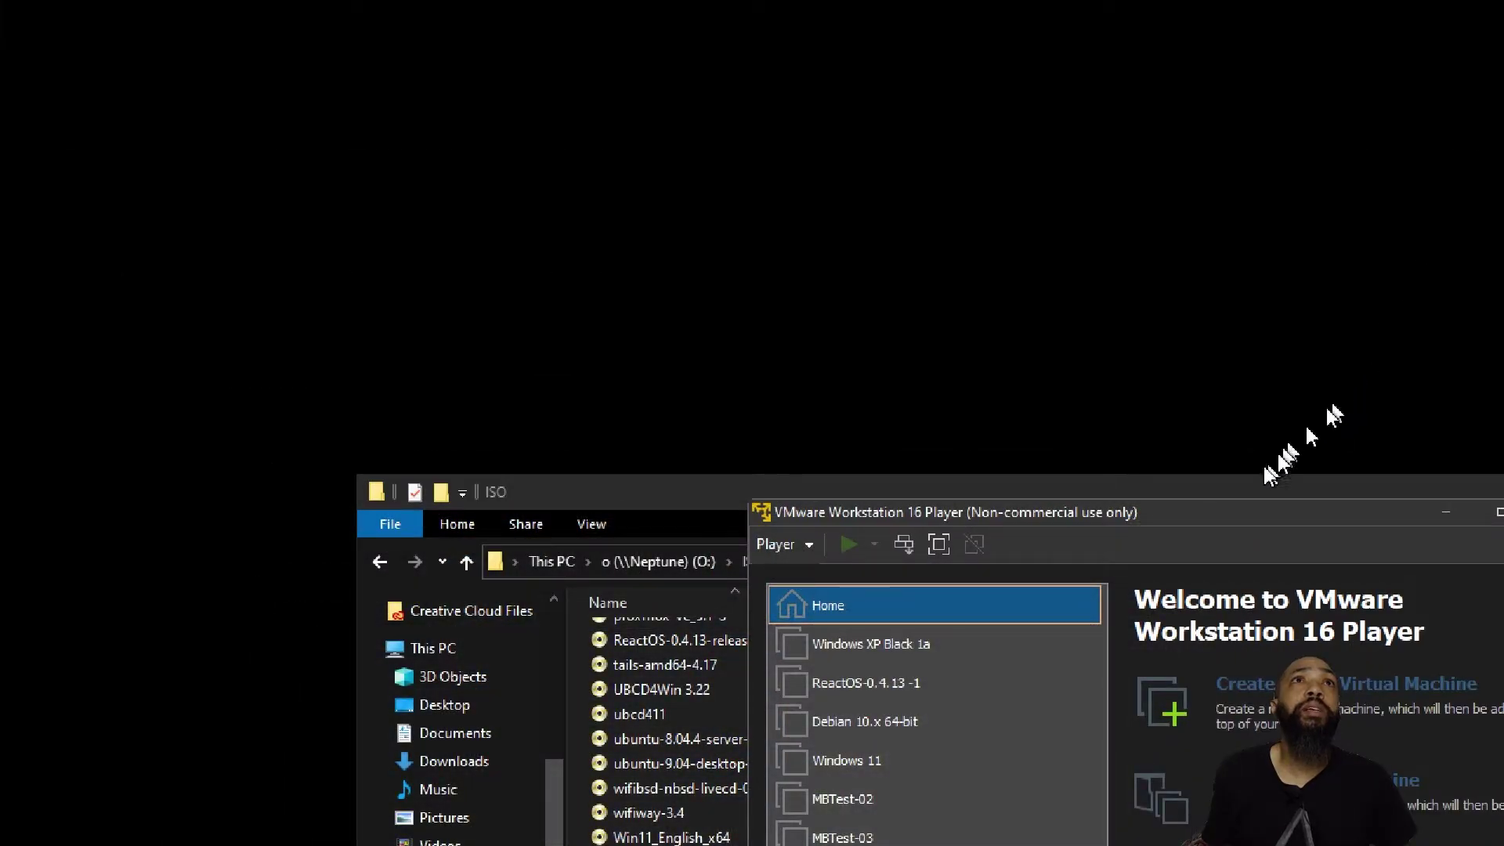
# Switch to VMware Workstation 16 Player, reposition its window and start creating a new virtual machine
pyautogui.moveTo(1237, 514); pyautogui.dragTo(782, 103)
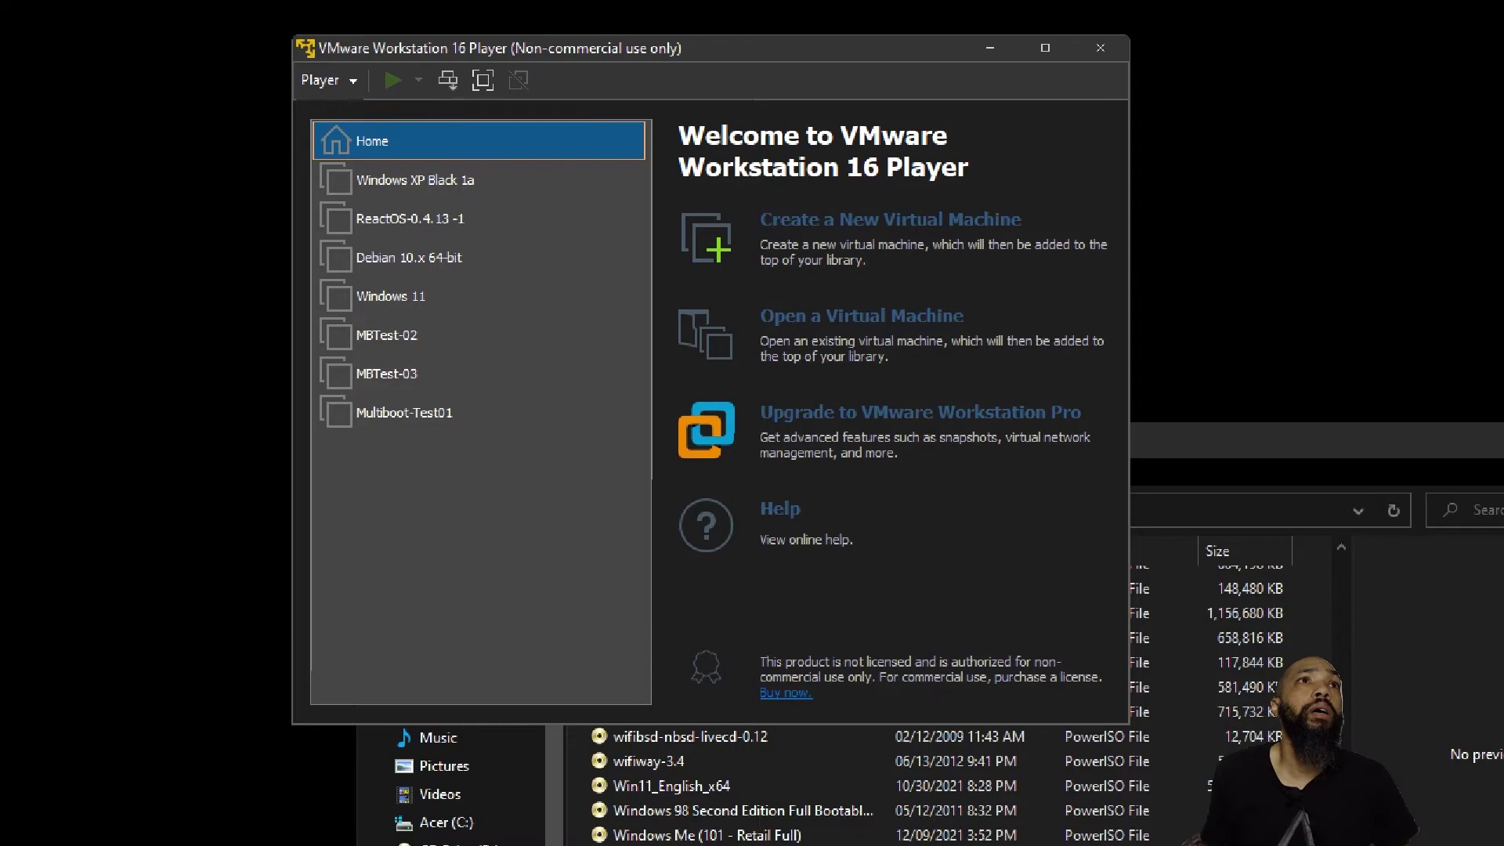
pyautogui.hotkey('alt', 'Tab')
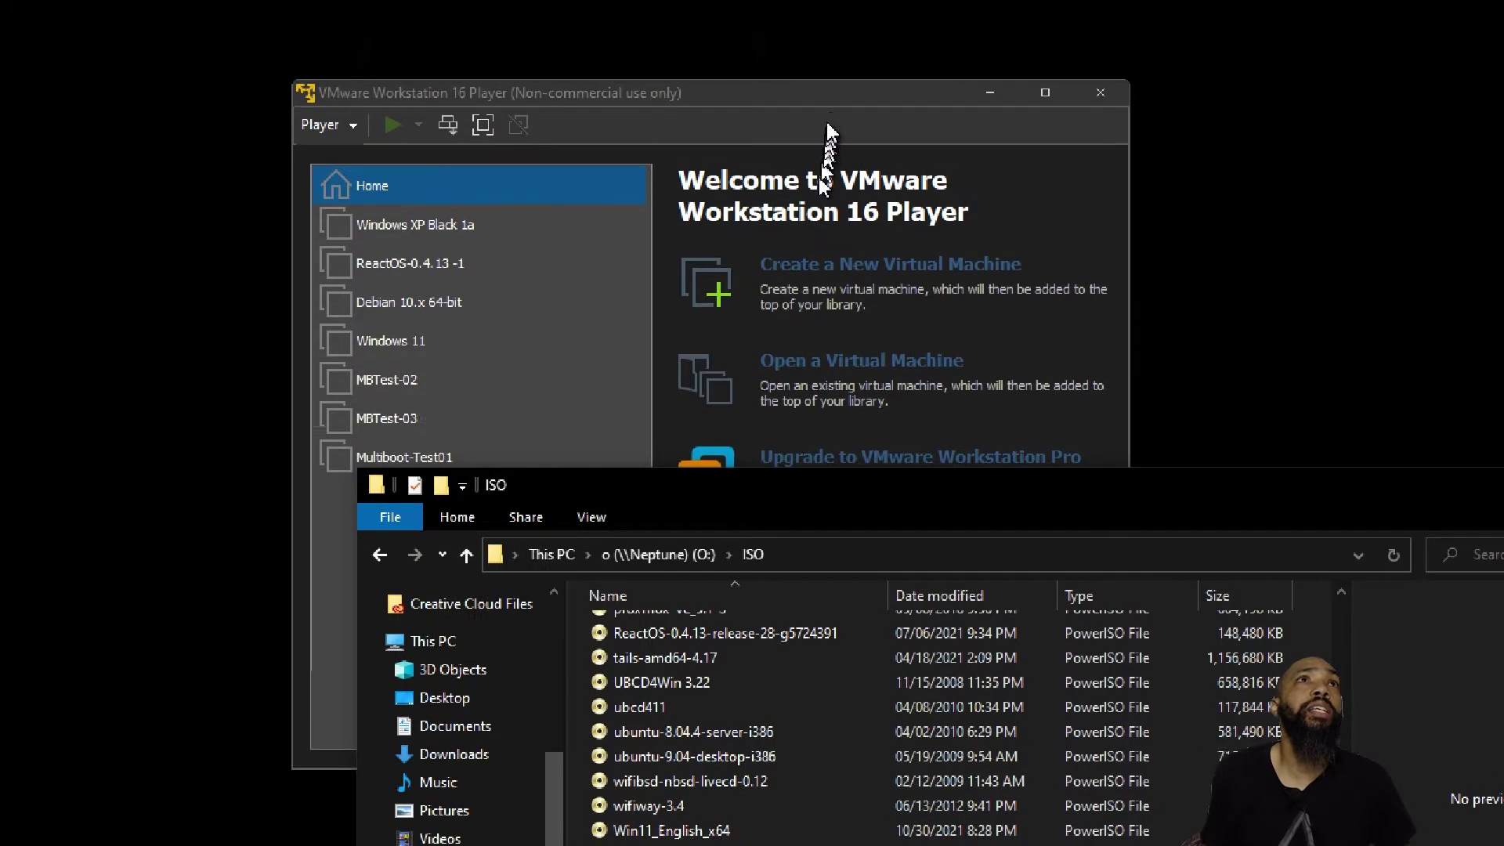
pyautogui.click(833, 106)
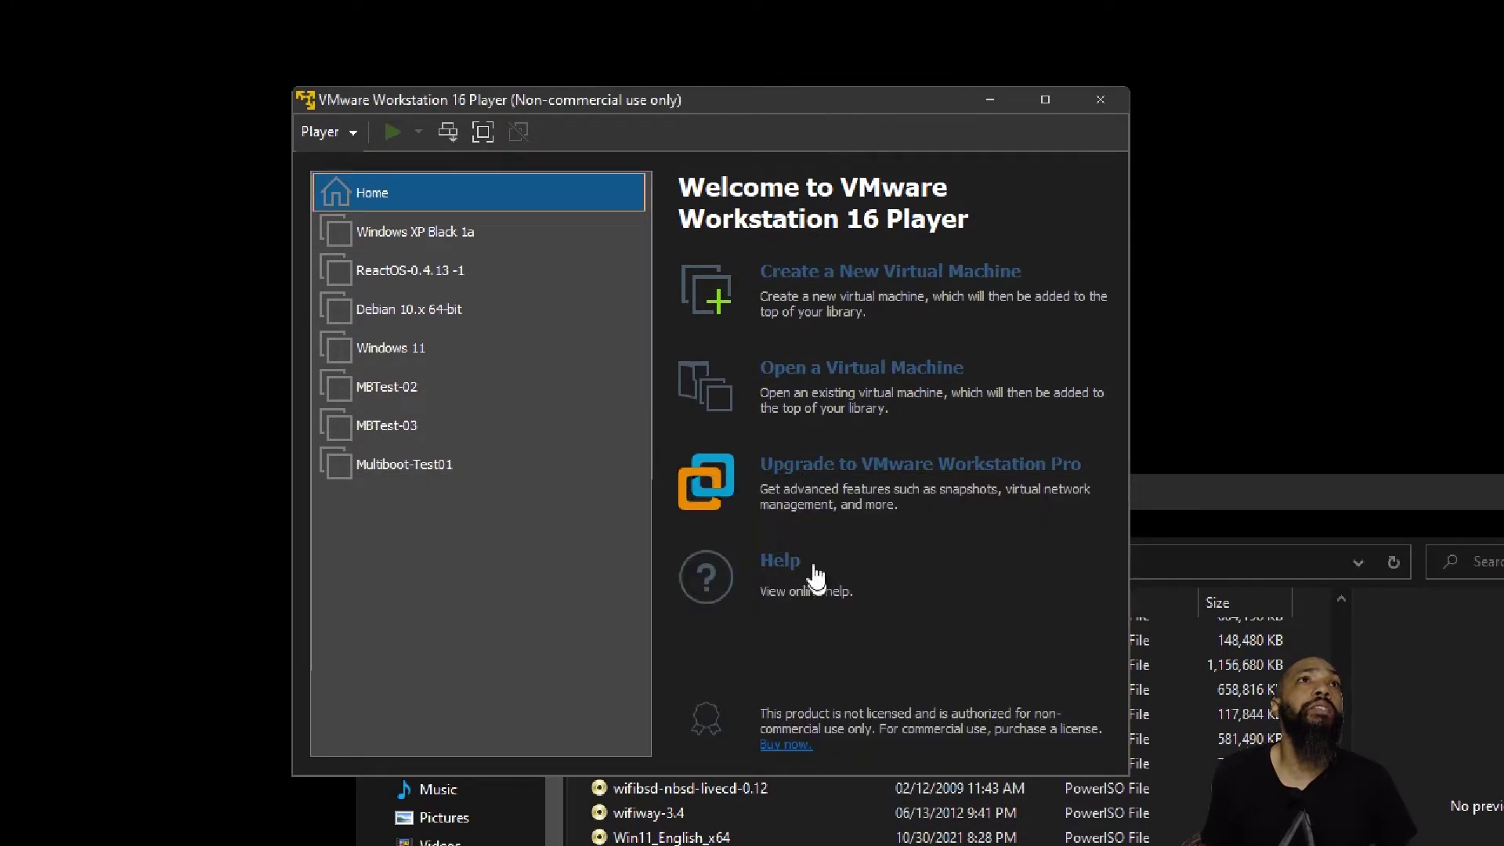
pyautogui.click(725, 296)
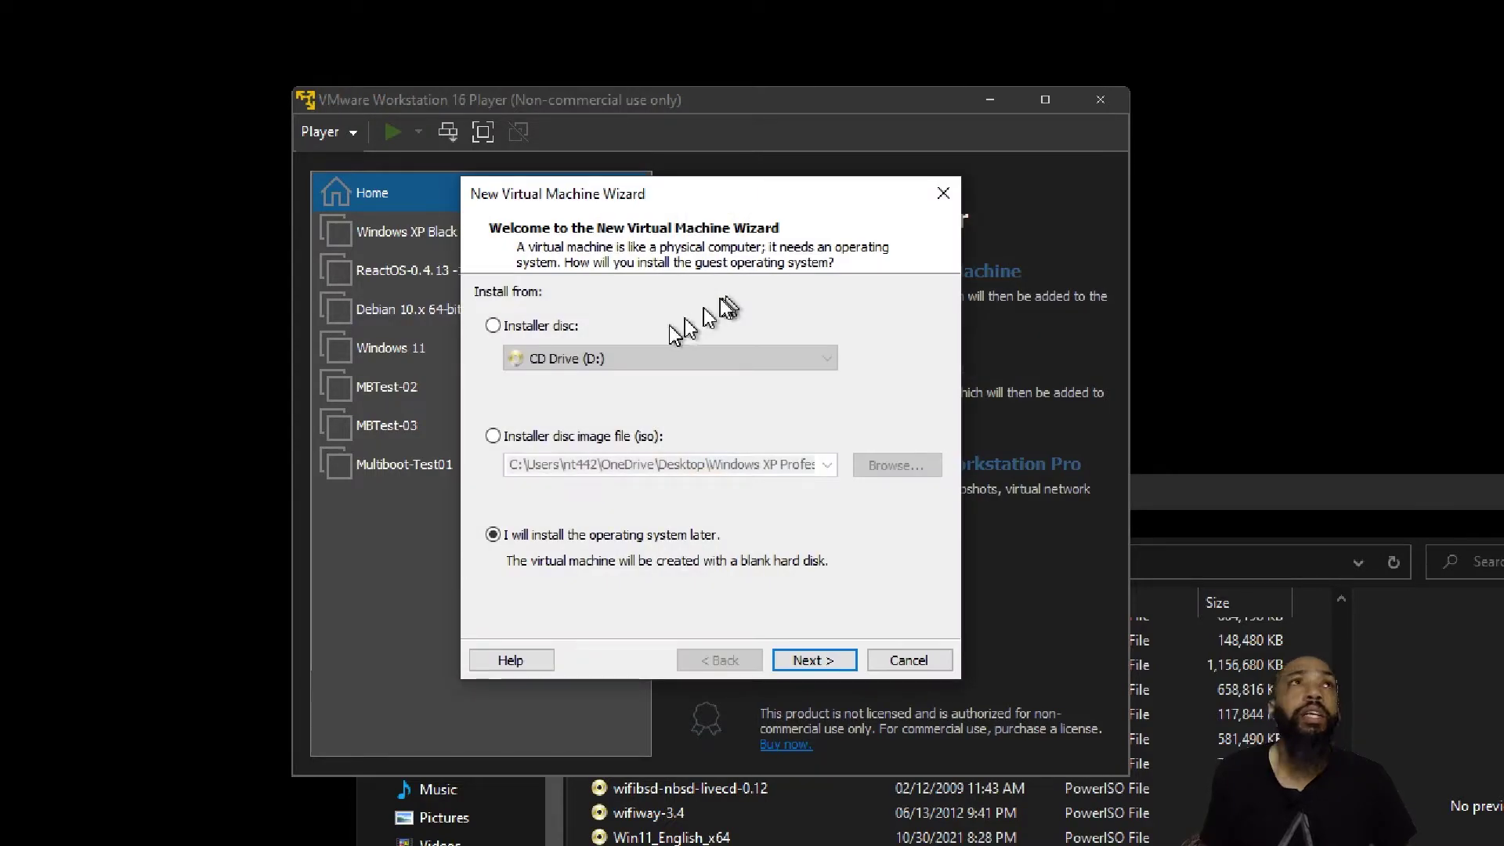
# Use kali-linux-2021.4a-installer-amd64 from the ISO folder on the O: drive as the installer disc image and continue
pyautogui.click(494, 435)
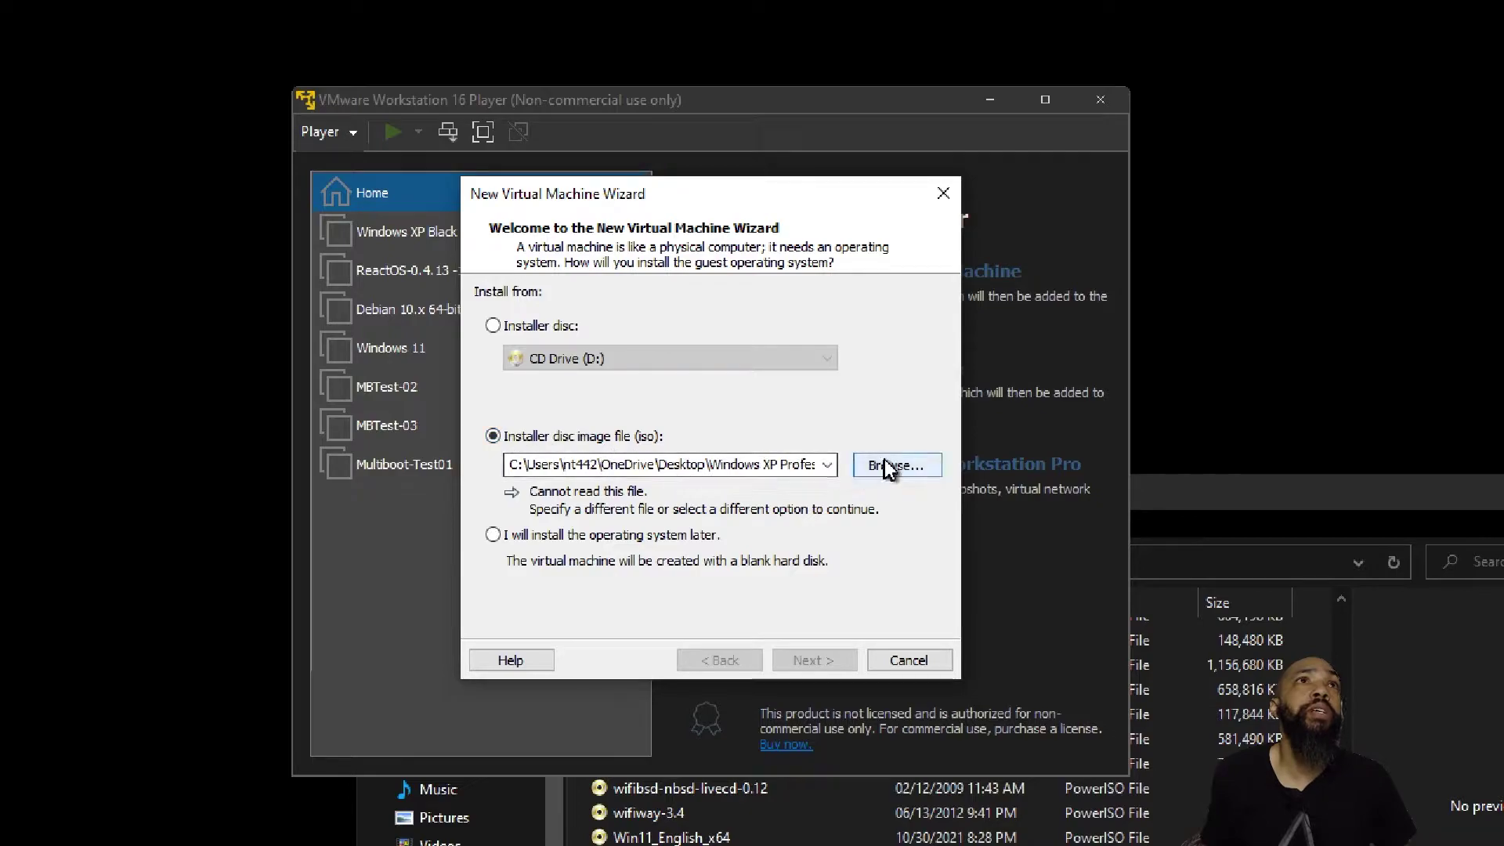
pyautogui.click(889, 465)
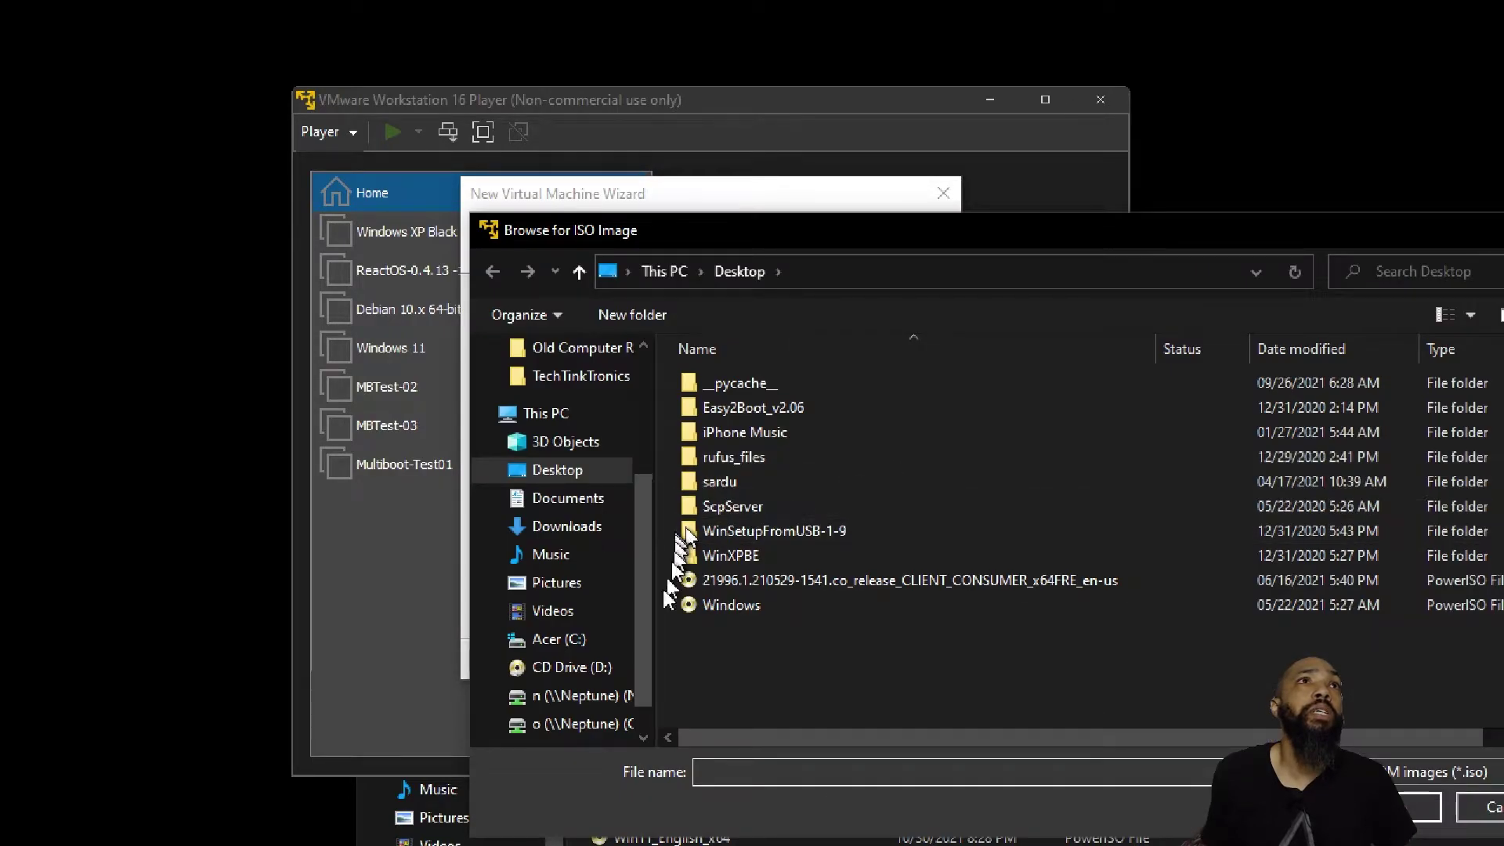
pyautogui.click(591, 727)
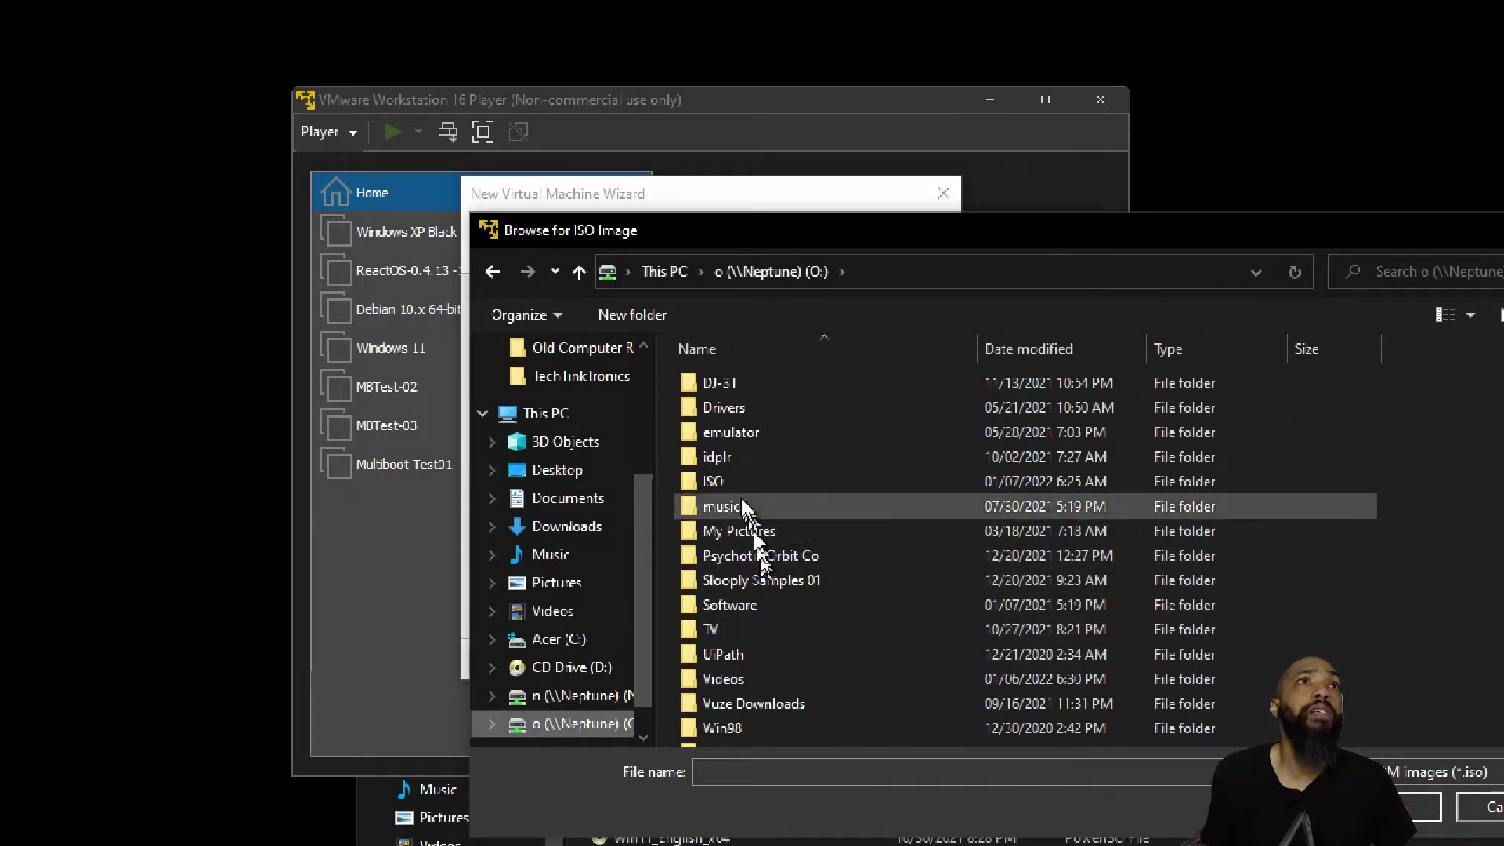
pyautogui.doubleClick(739, 489)
pyautogui.scroll(-10, 811, 554)
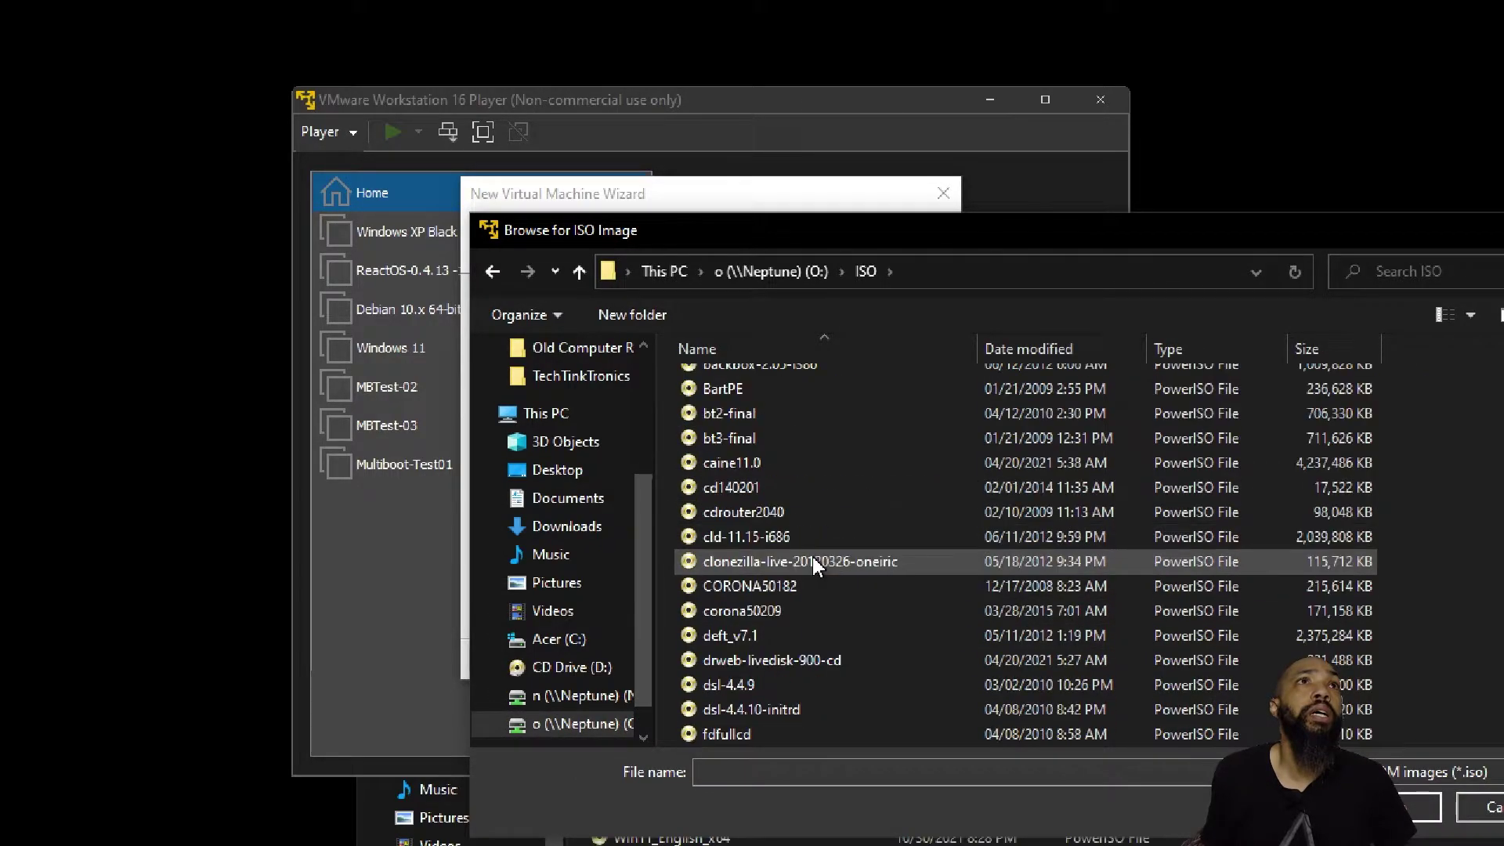
pyautogui.scroll(-3, 811, 556)
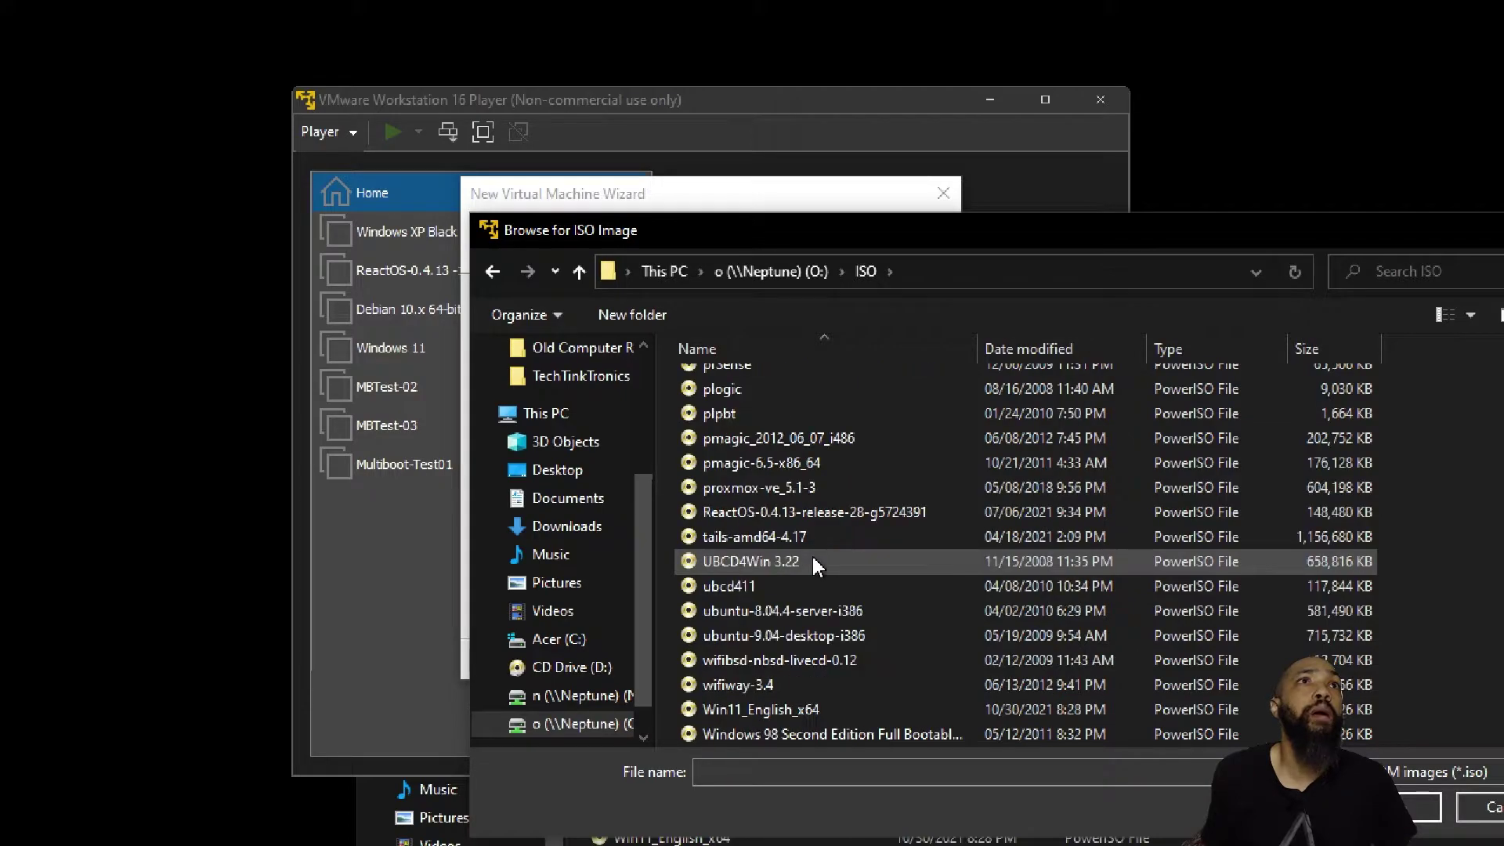
pyautogui.scroll(-2, 815, 565)
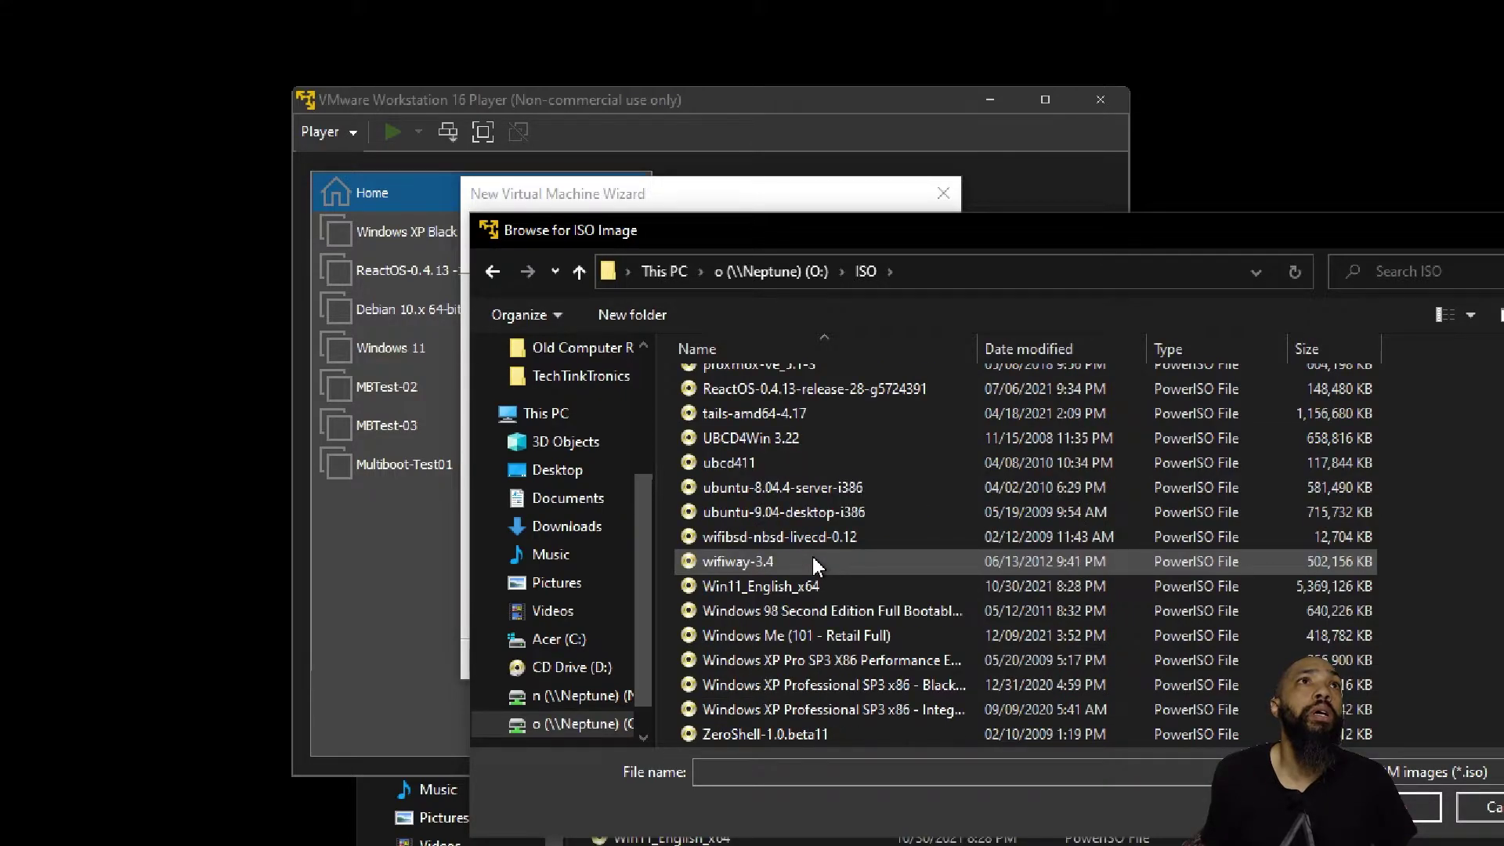
pyautogui.scroll(6, 811, 555)
pyautogui.scroll(3, 812, 557)
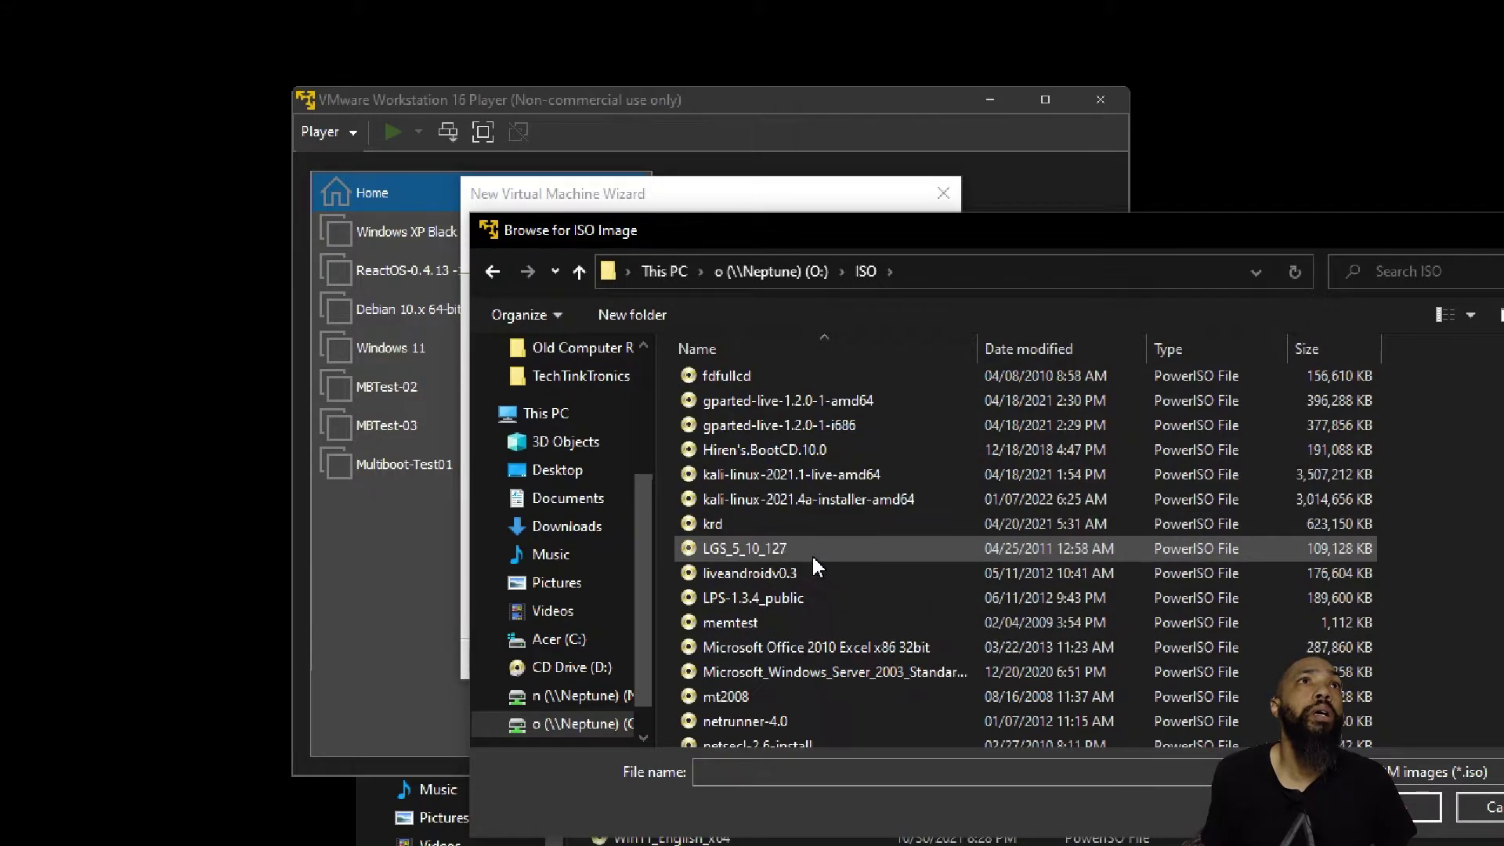
pyautogui.click(829, 506)
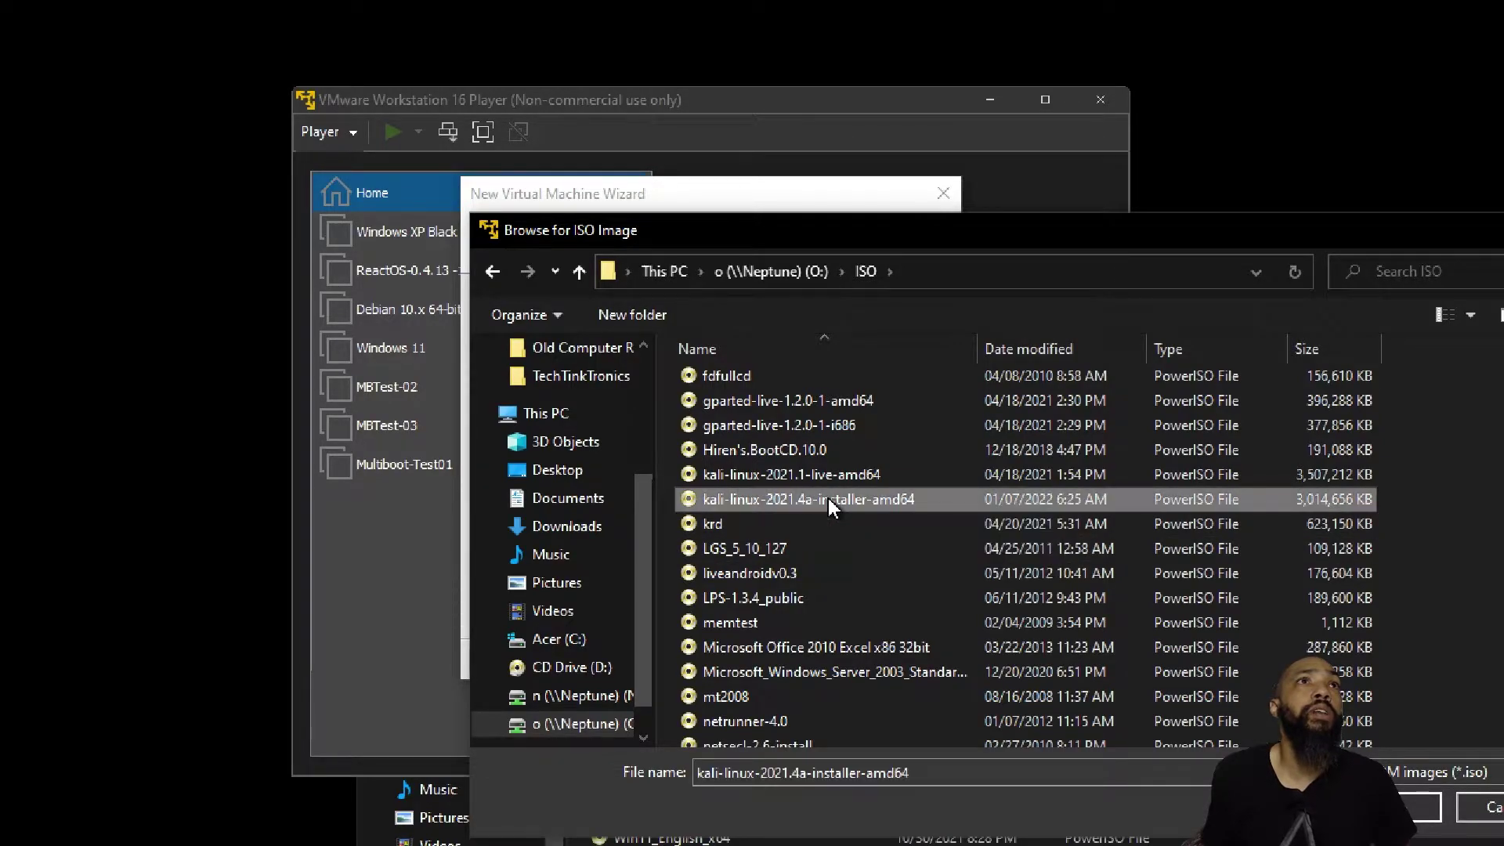
pyautogui.click(1410, 813)
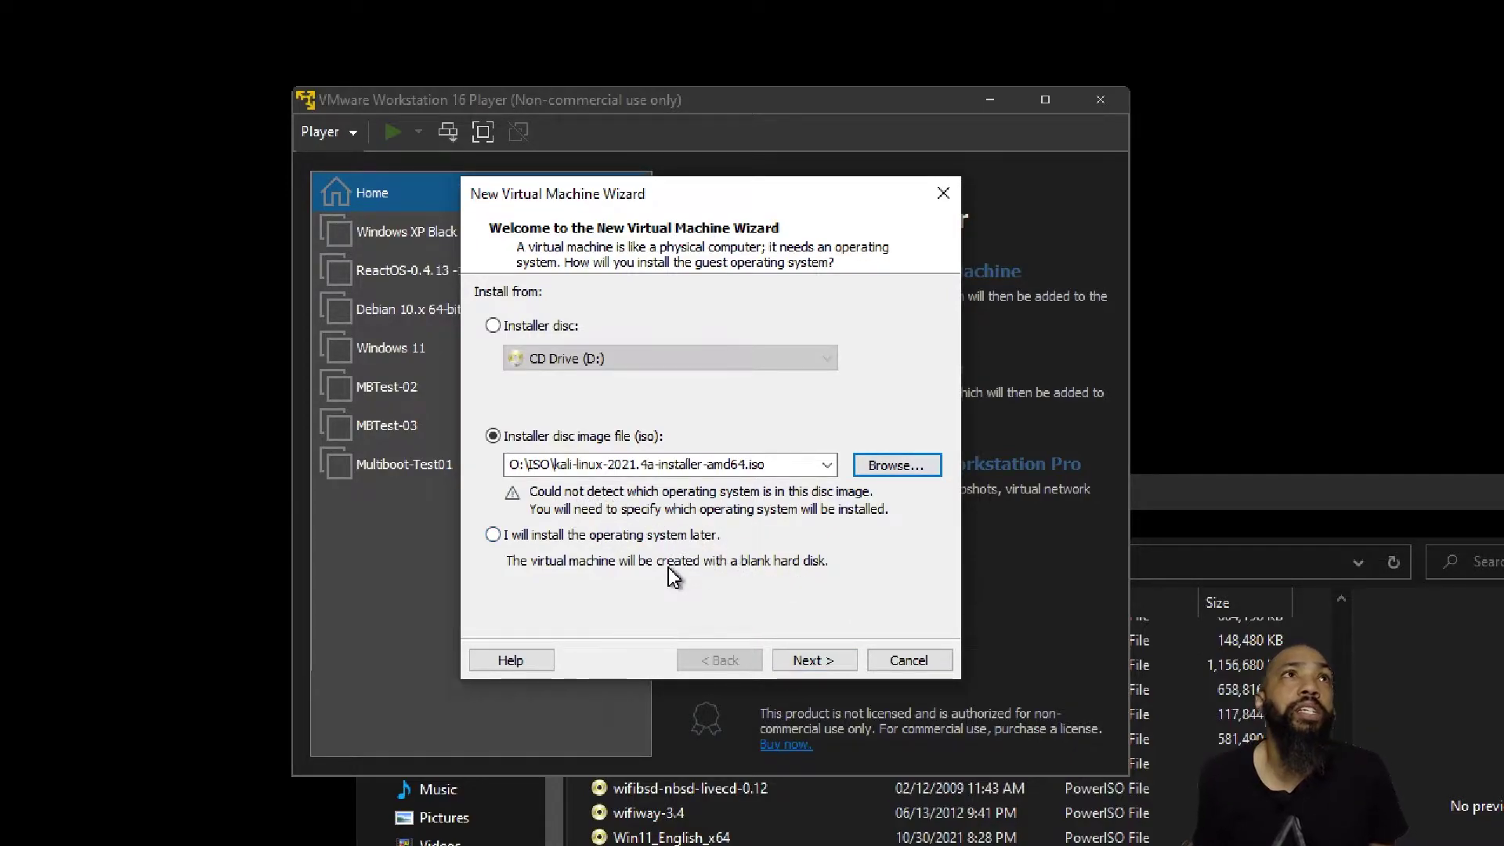
pyautogui.click(811, 661)
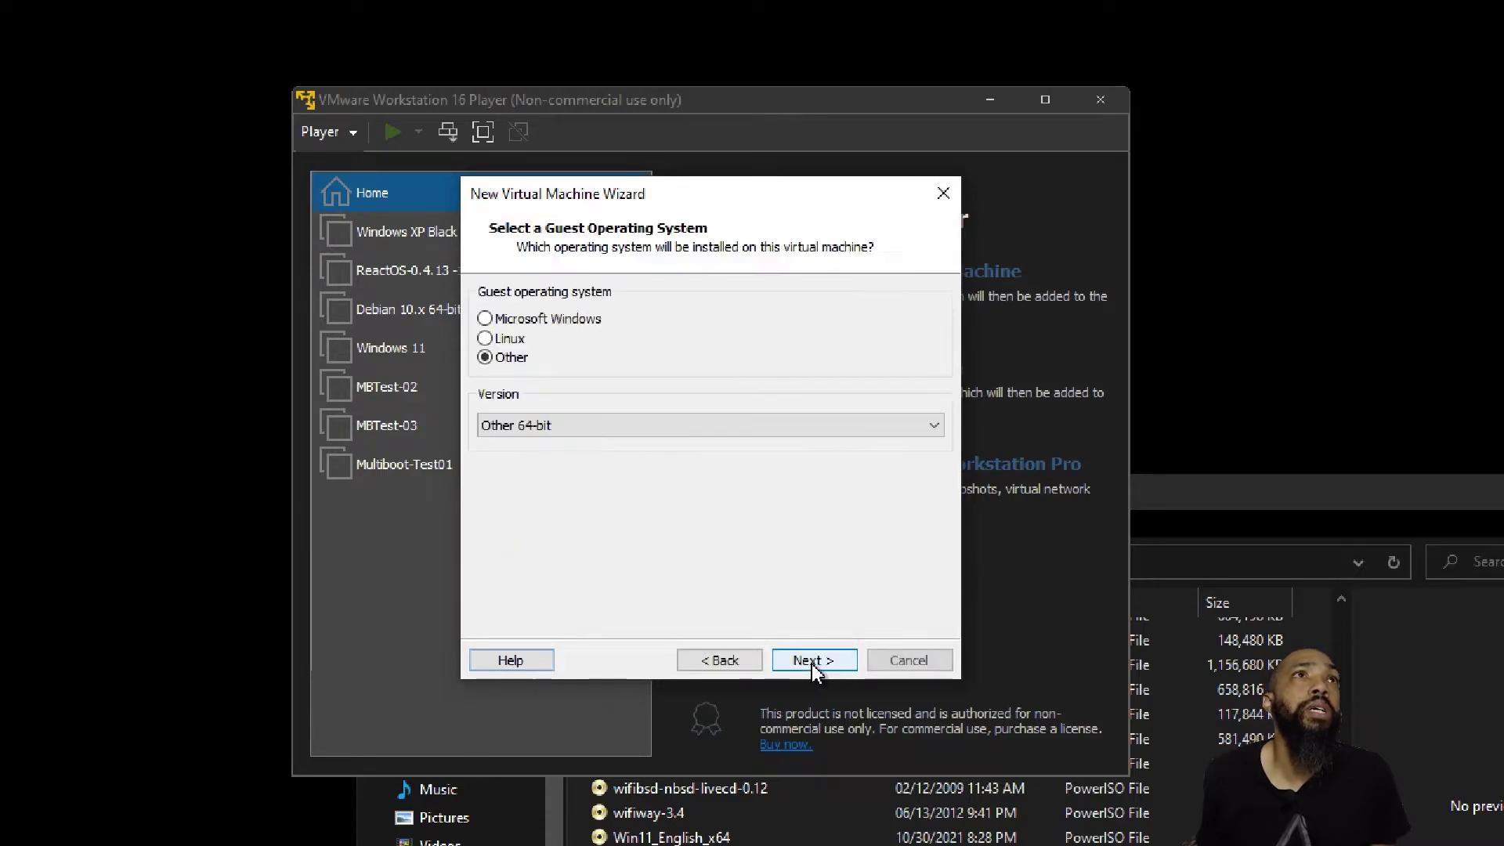
# Set the guest operating system to Linux with version Debian 10.x 64-bit and continue
pyautogui.click(503, 338)
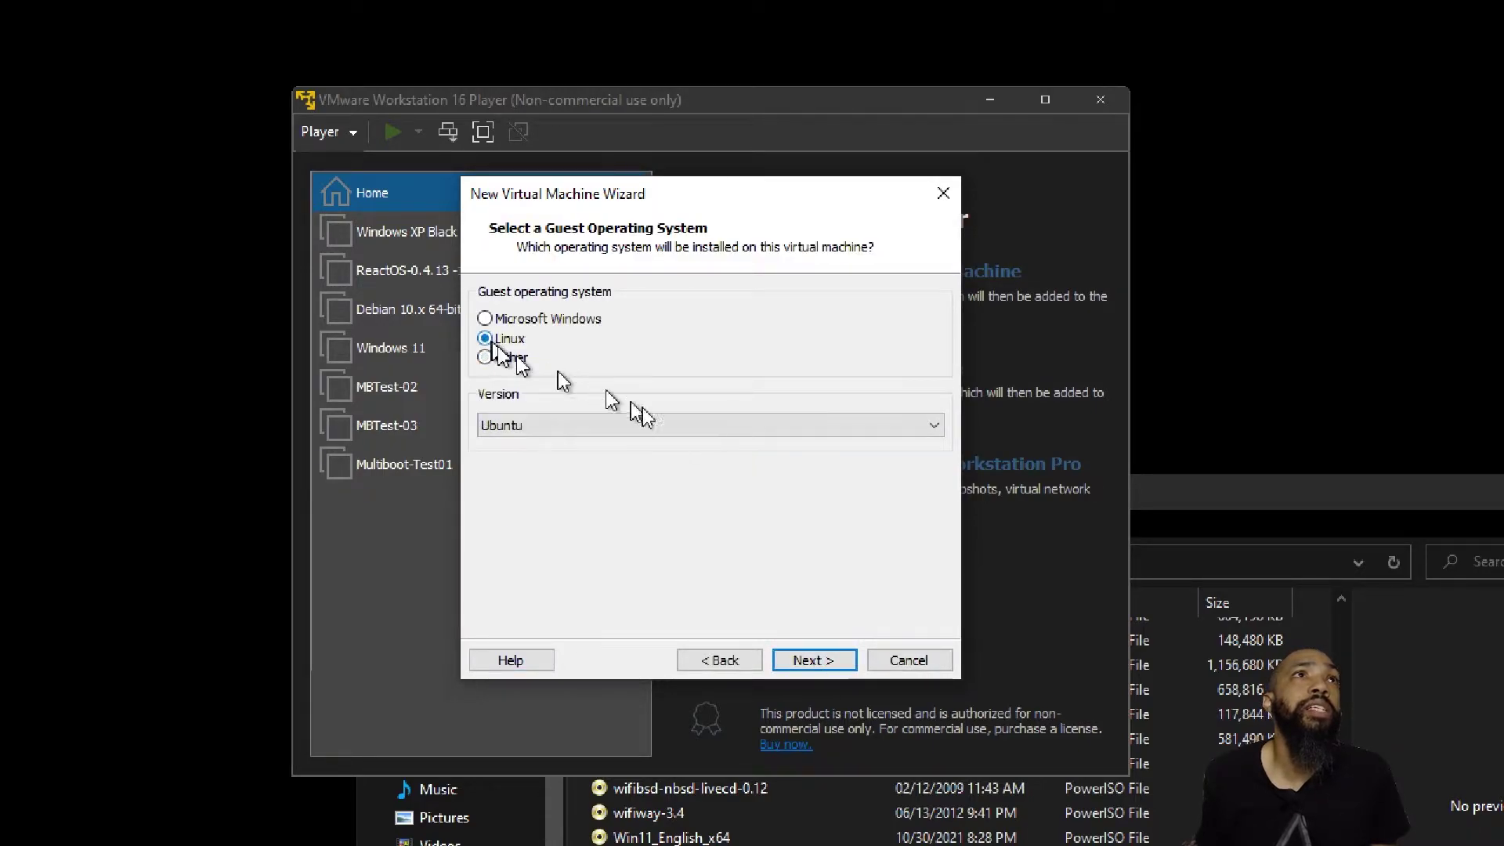
pyautogui.click(902, 438)
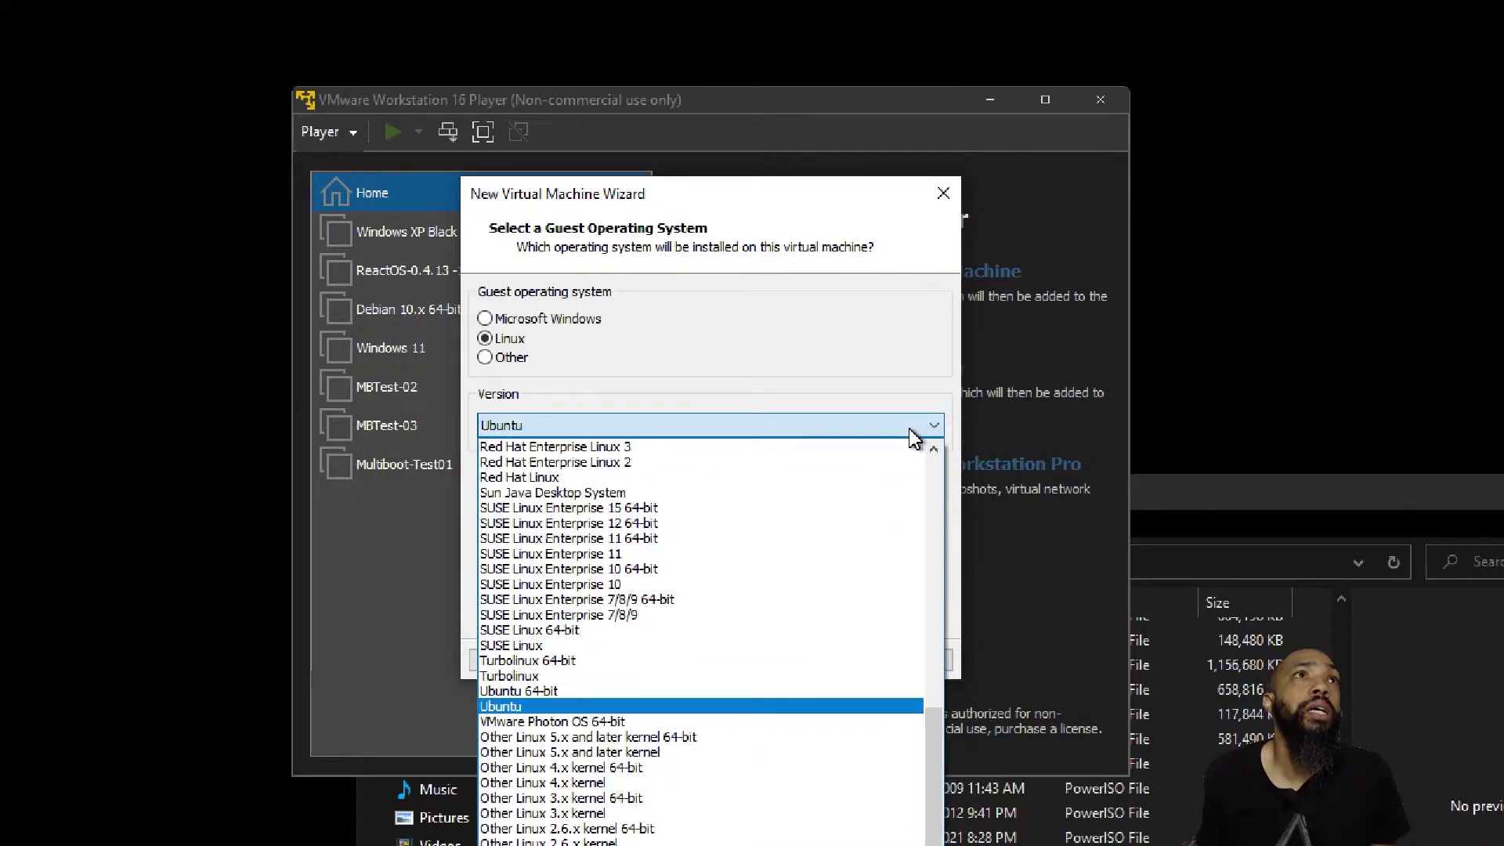
pyautogui.moveTo(934, 722); pyautogui.dragTo(930, 440)
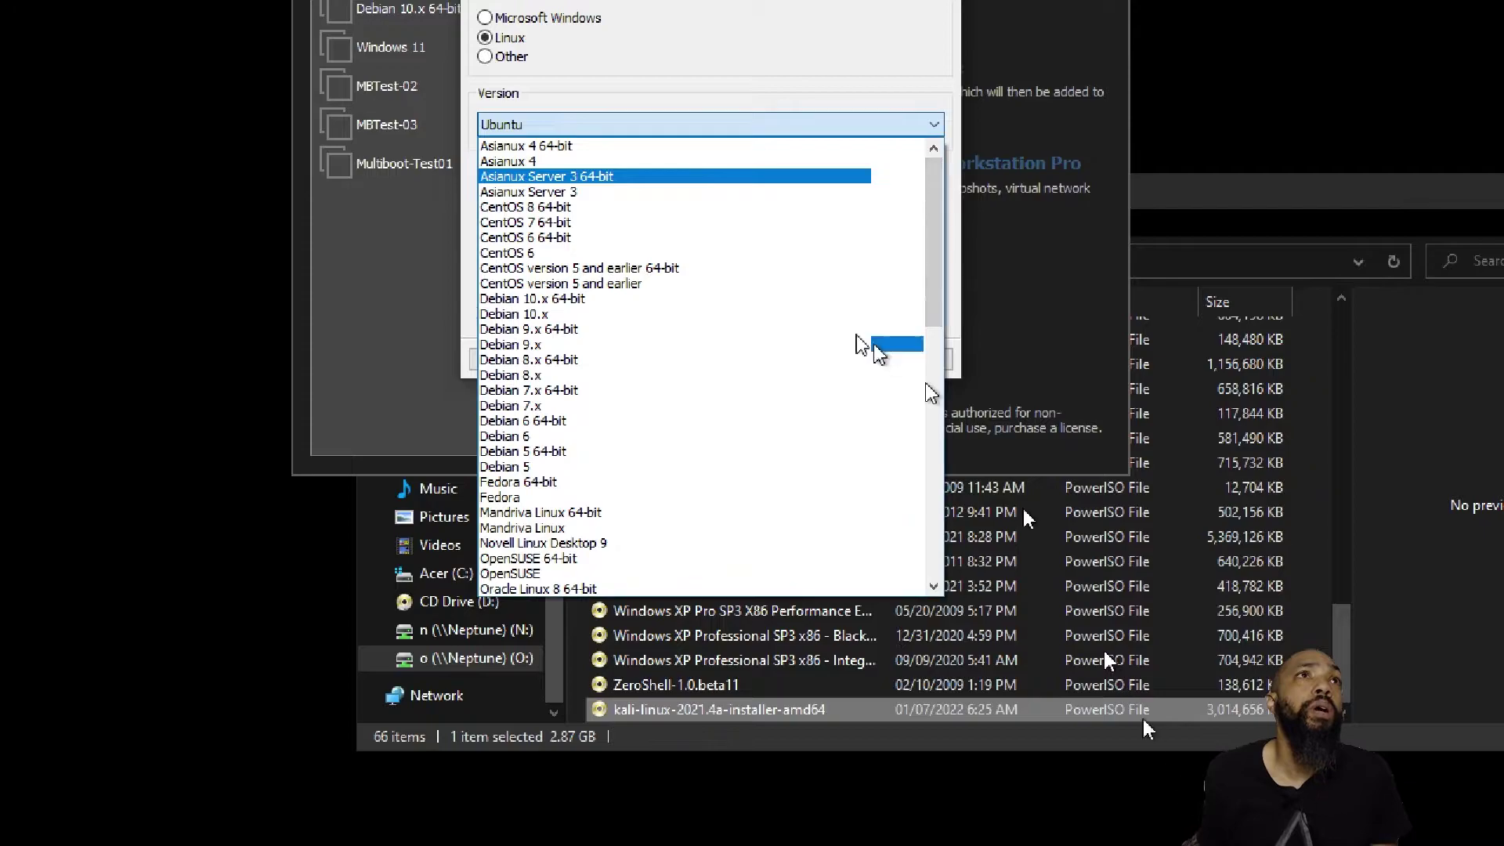
pyautogui.click(584, 299)
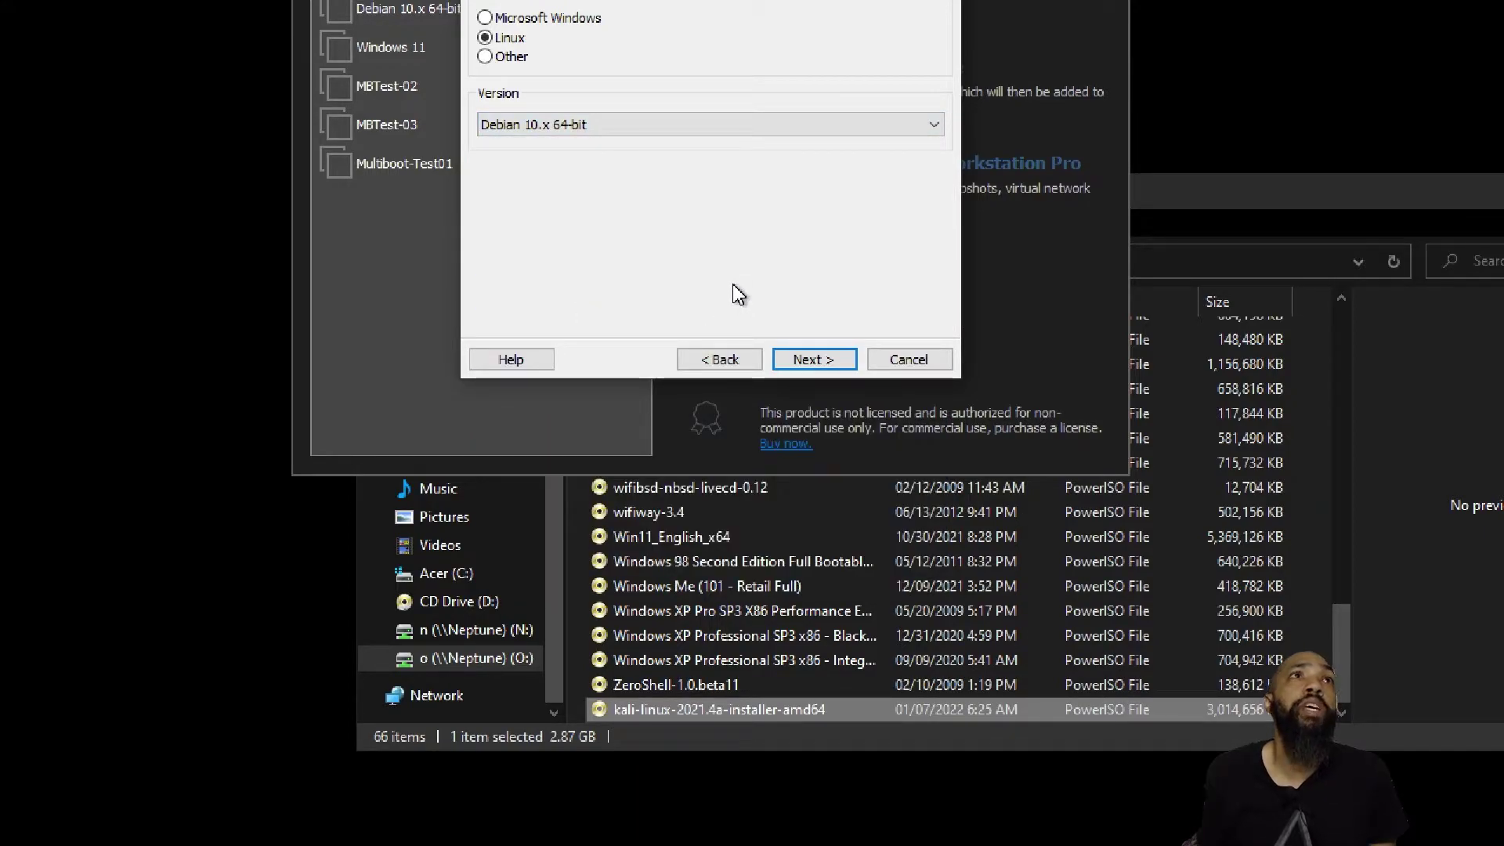
pyautogui.click(808, 362)
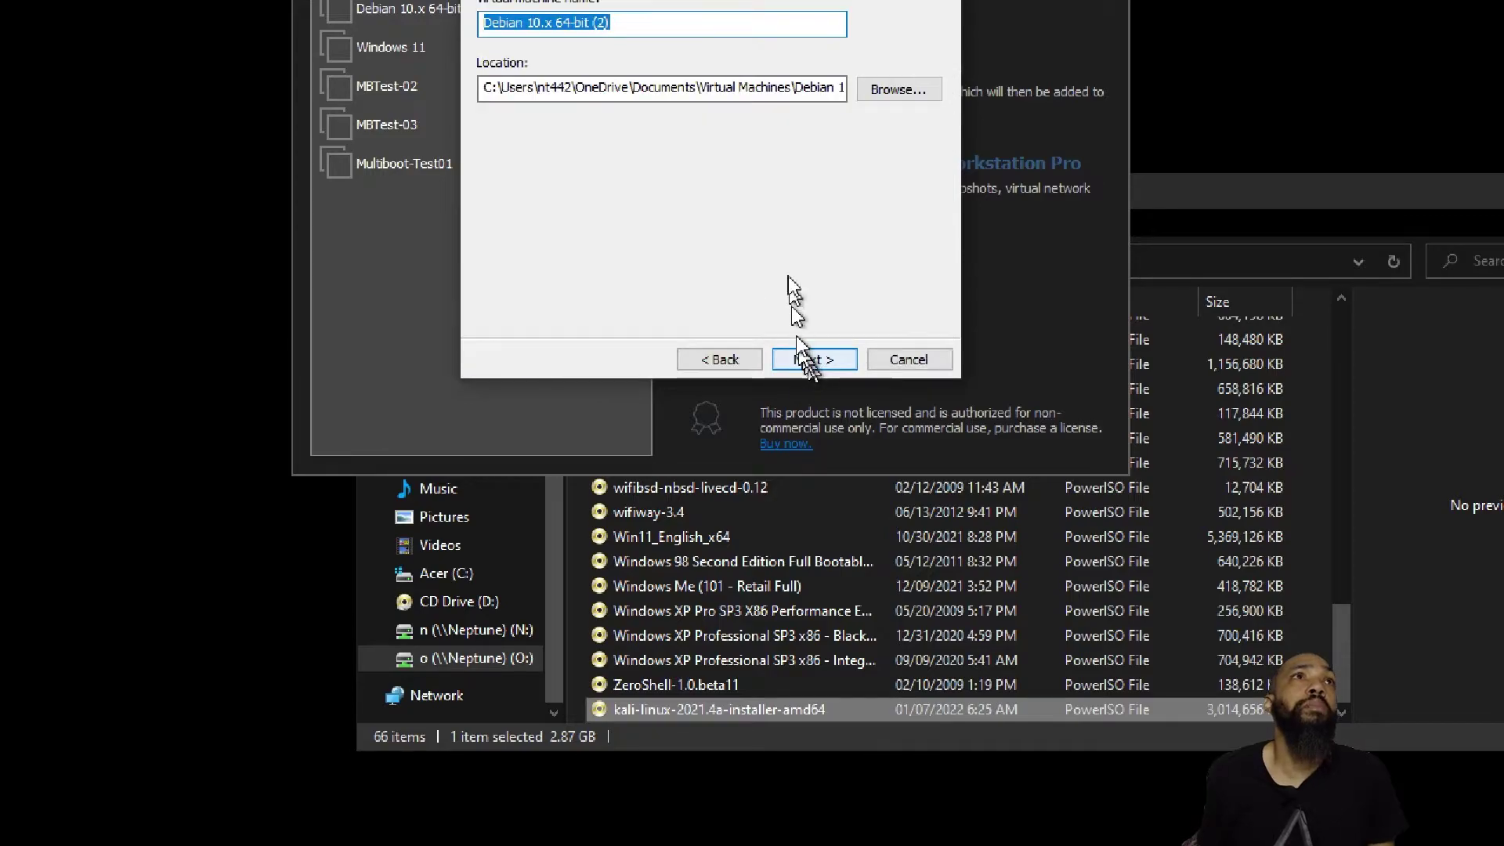
# Name the virtual machine Kali-linux-2021.4a and continue to the disk capacity settings
pyautogui.write('kali-linux-2021.4a')
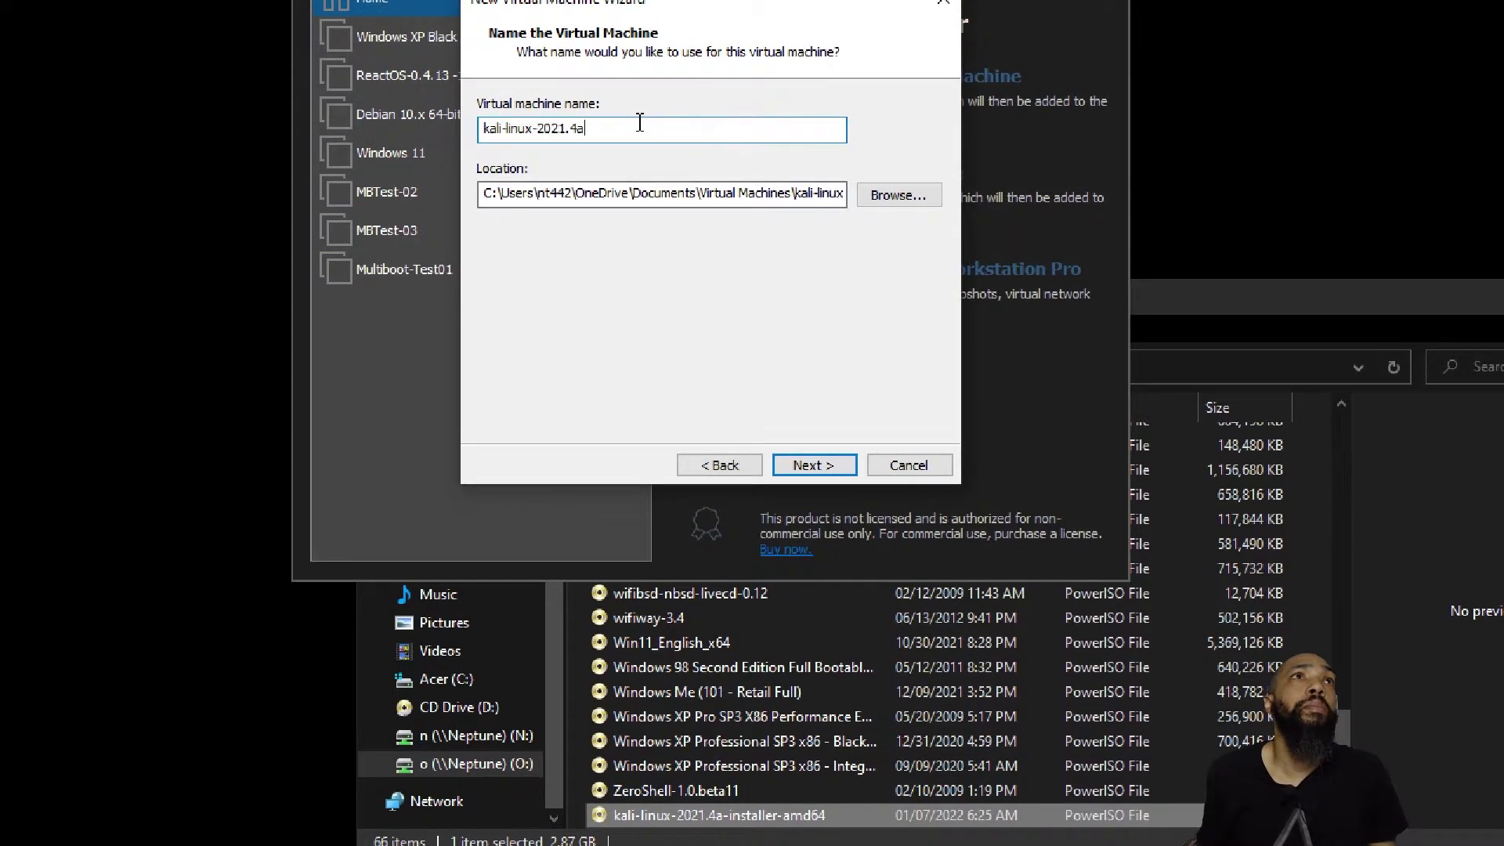
pyautogui.click(483, 131)
pyautogui.press('Delete')
pyautogui.write('K')
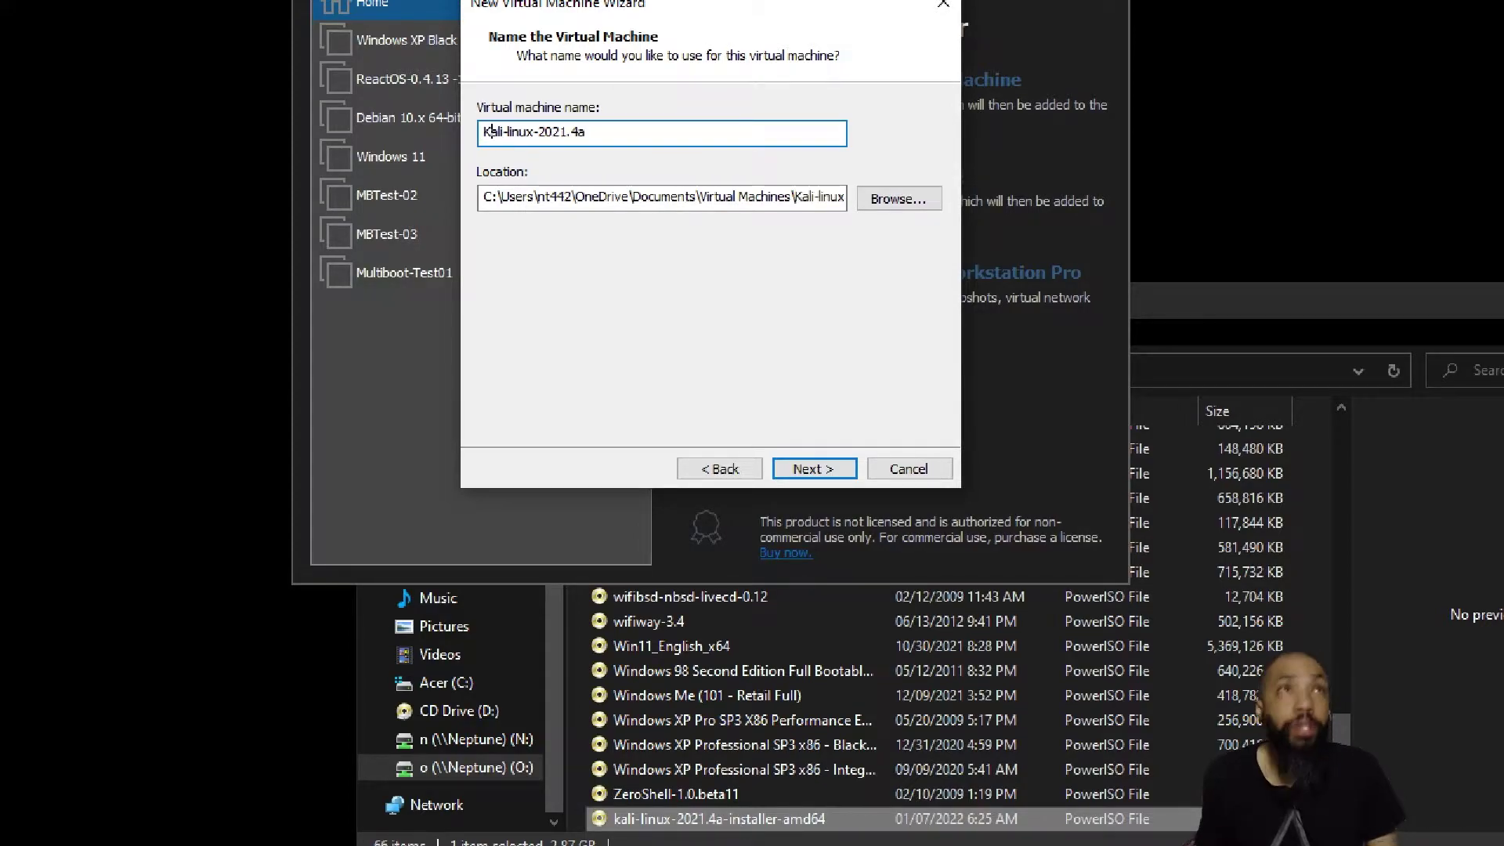
pyautogui.click(848, 473)
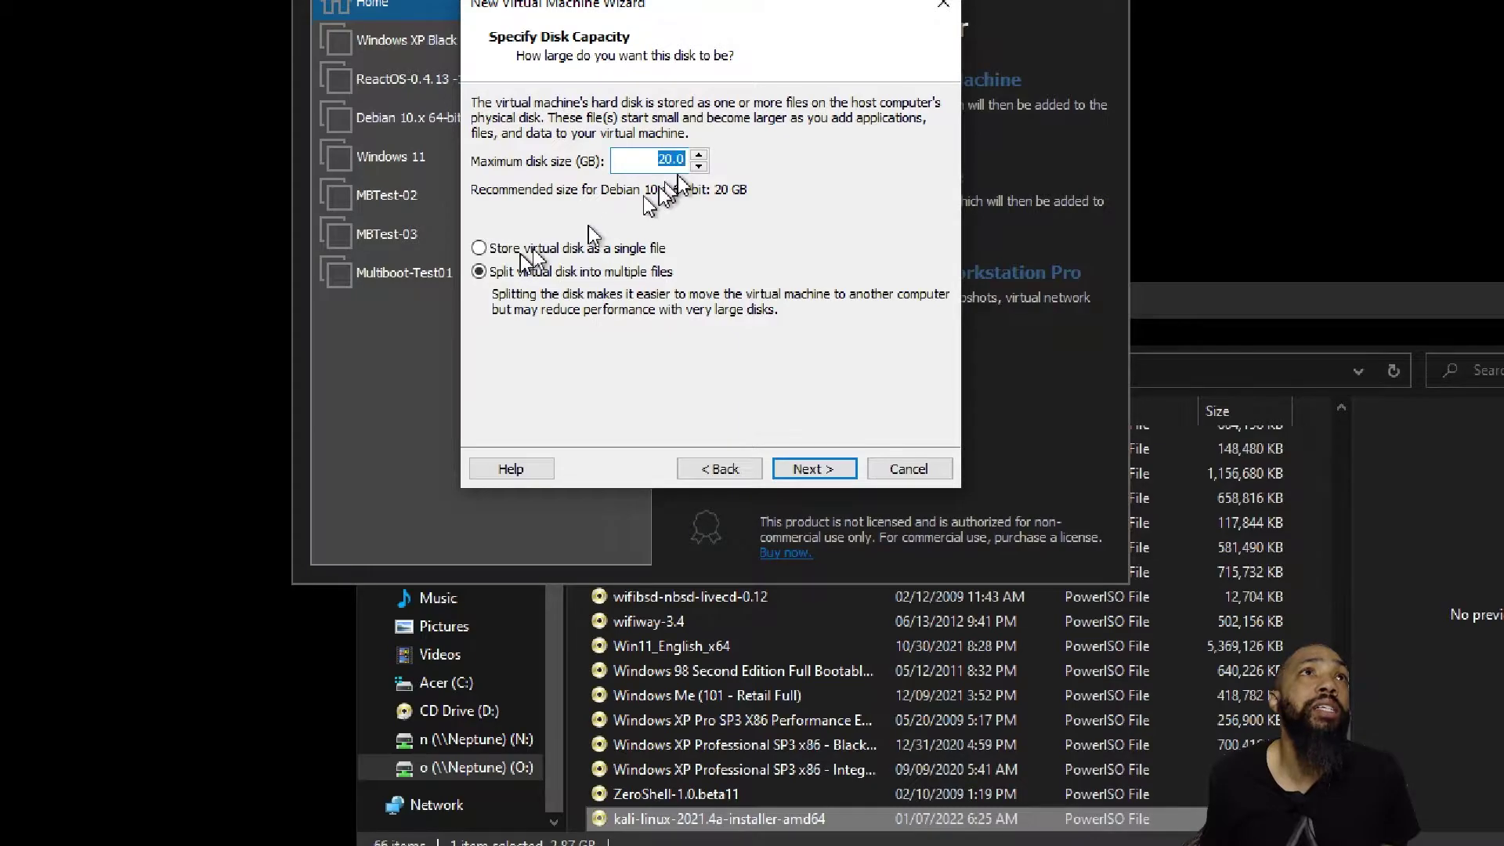
# Store the virtual disk as a single file and continue to the summary of the virtual machine's settings
pyautogui.click(480, 249)
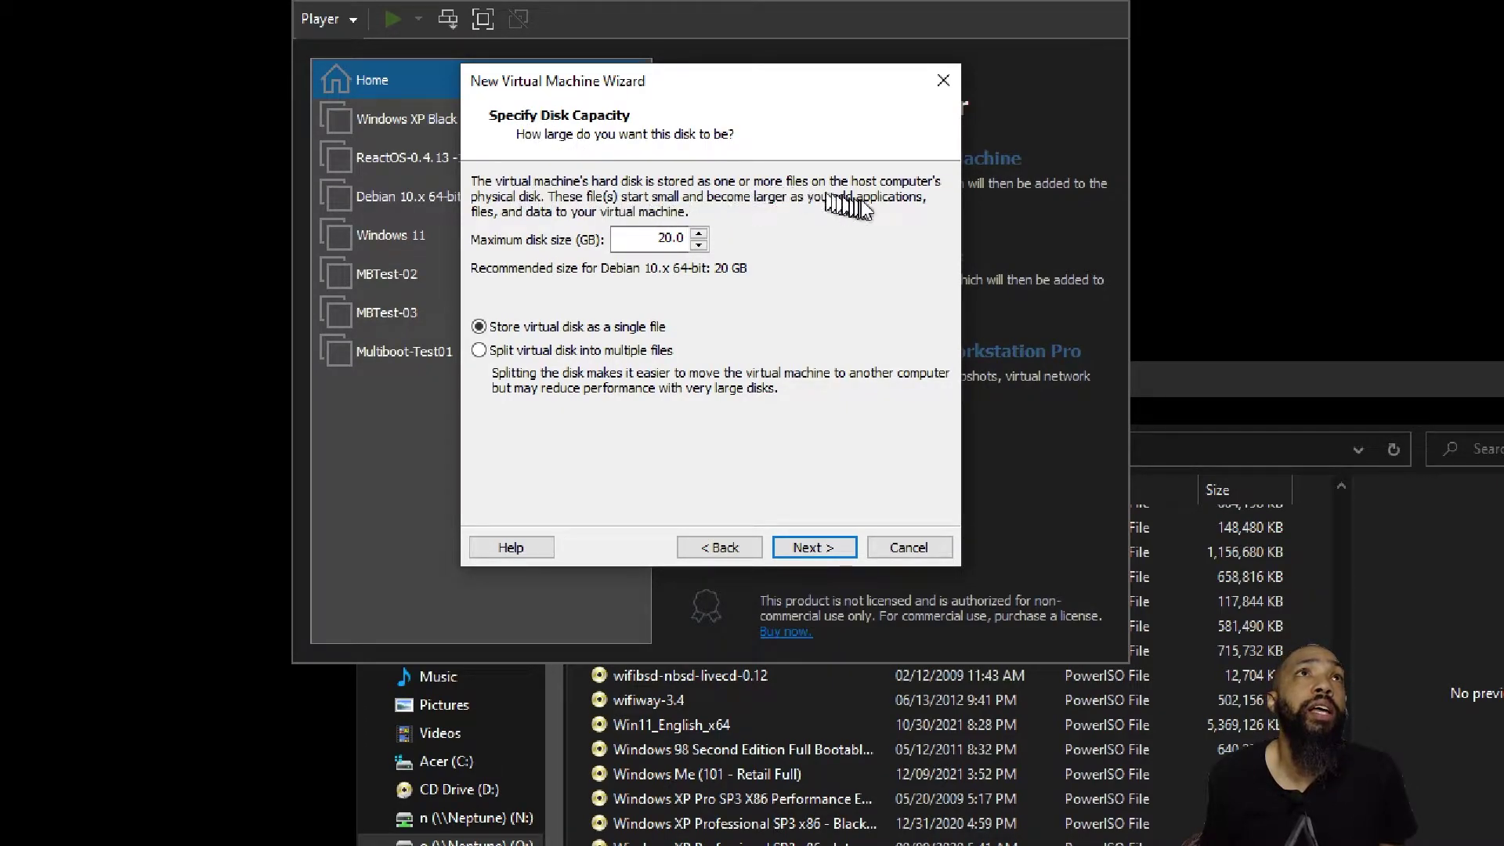
pyautogui.click(800, 550)
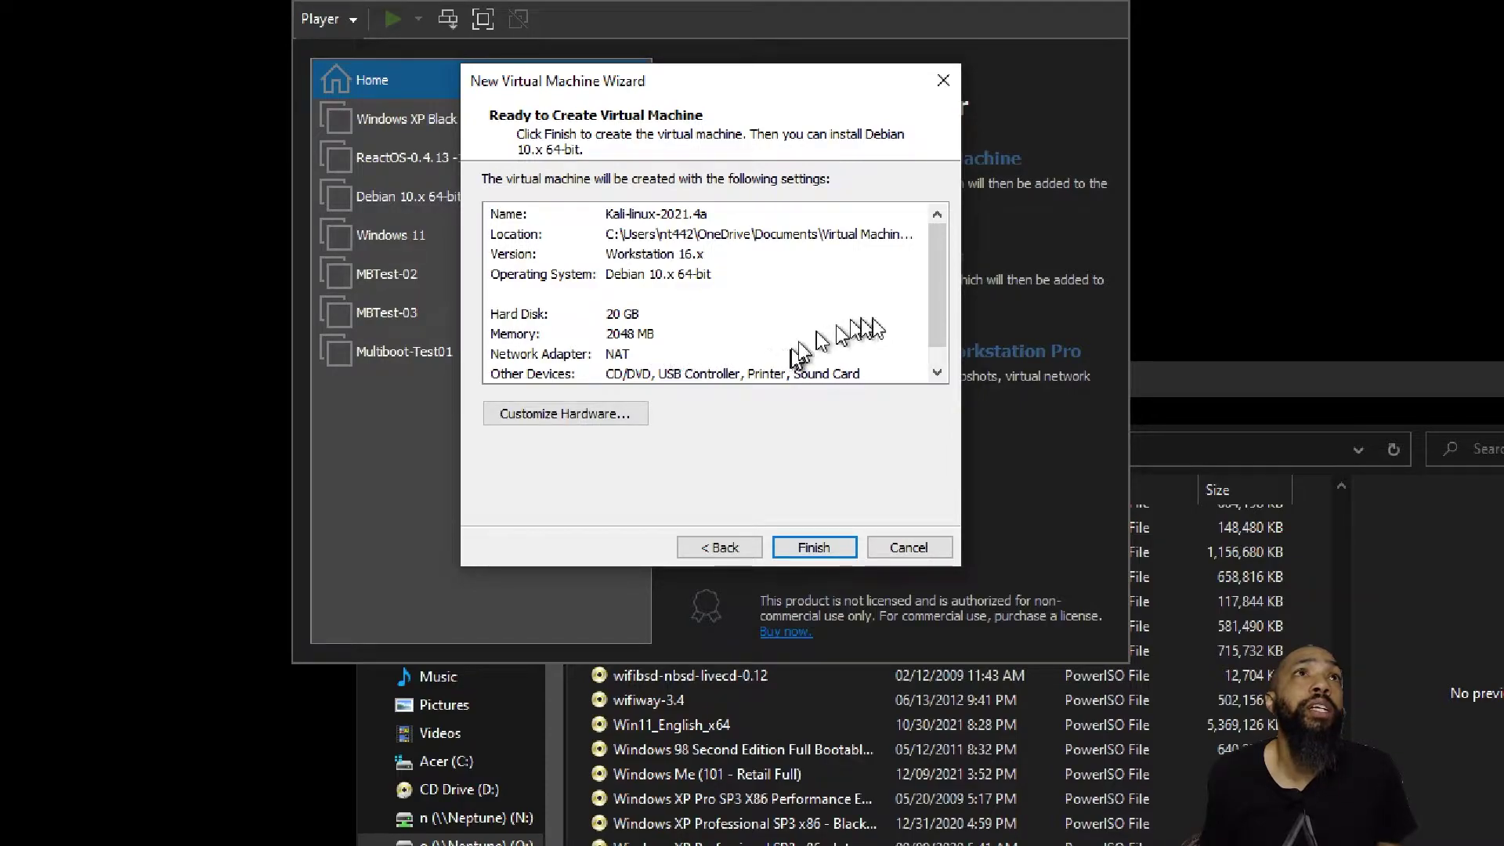
# Review the summary of the new virtual machine's settings and finish creating it
pyautogui.moveTo(939, 312); pyautogui.dragTo(940, 329)
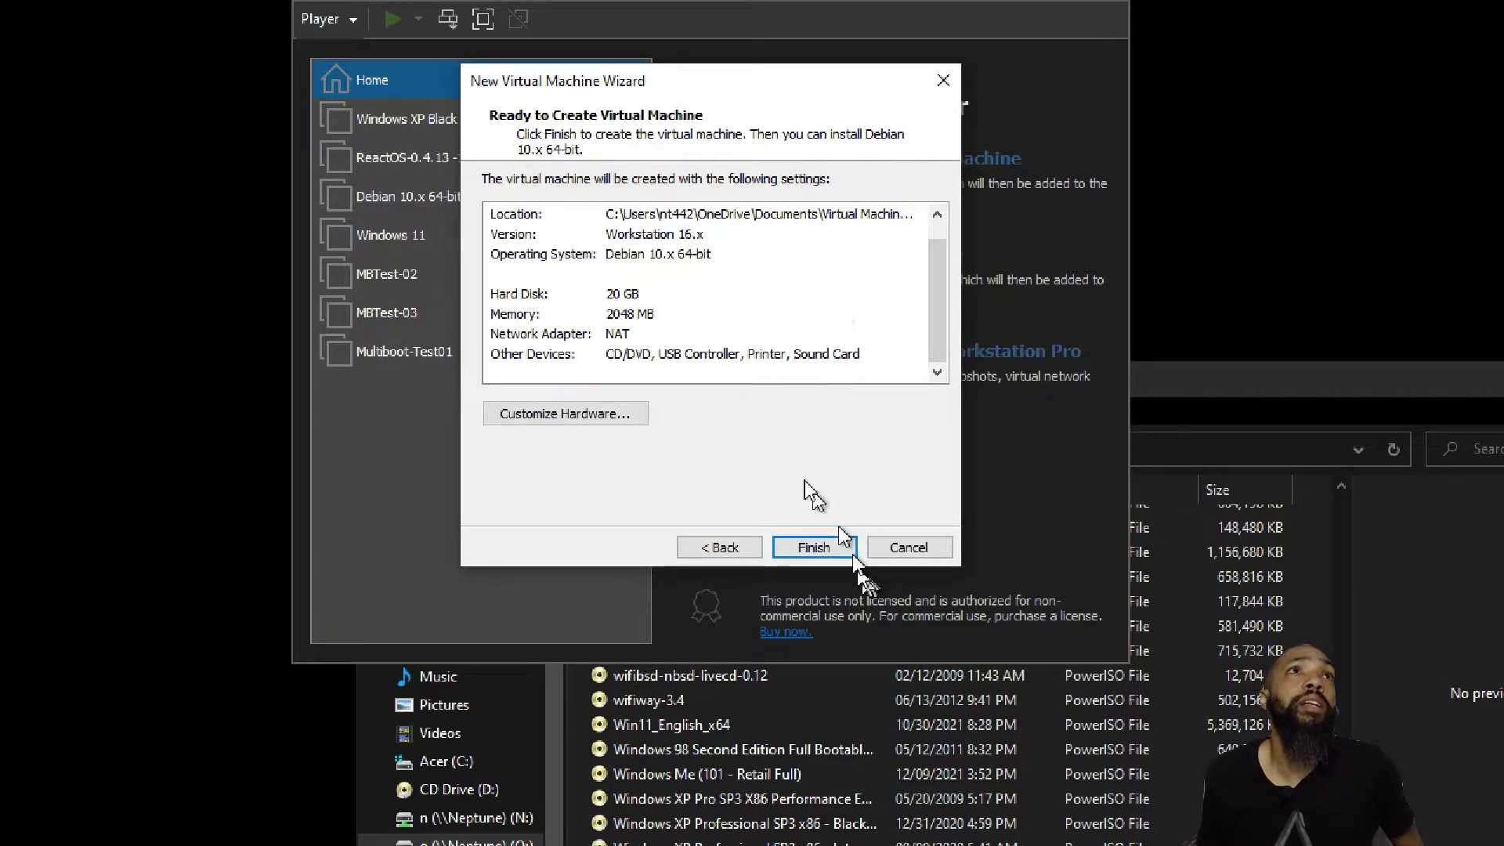
pyautogui.scroll(1, 715, 341)
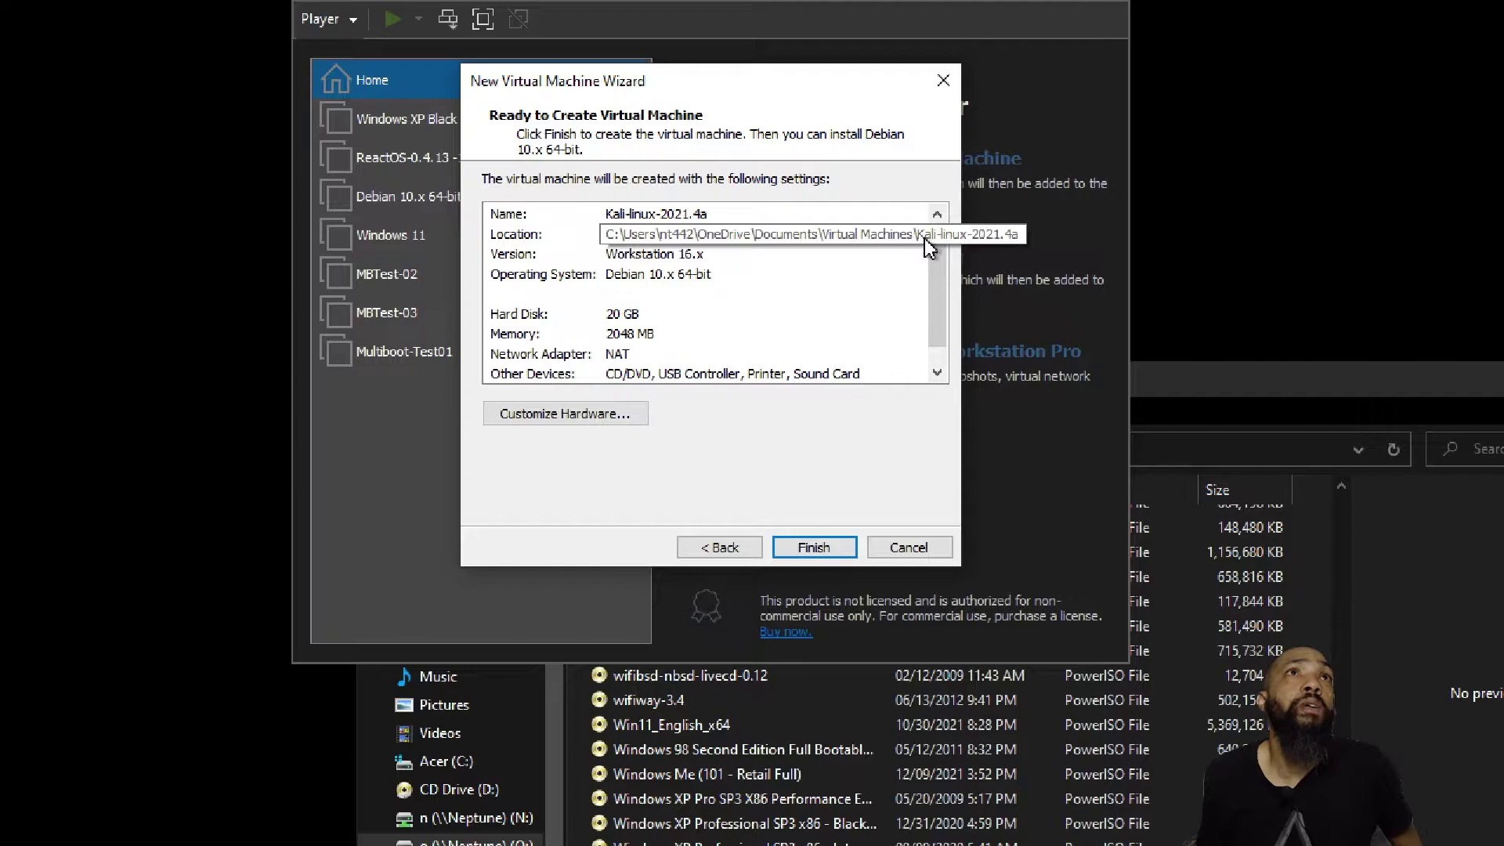
pyautogui.scroll(-1, 926, 335)
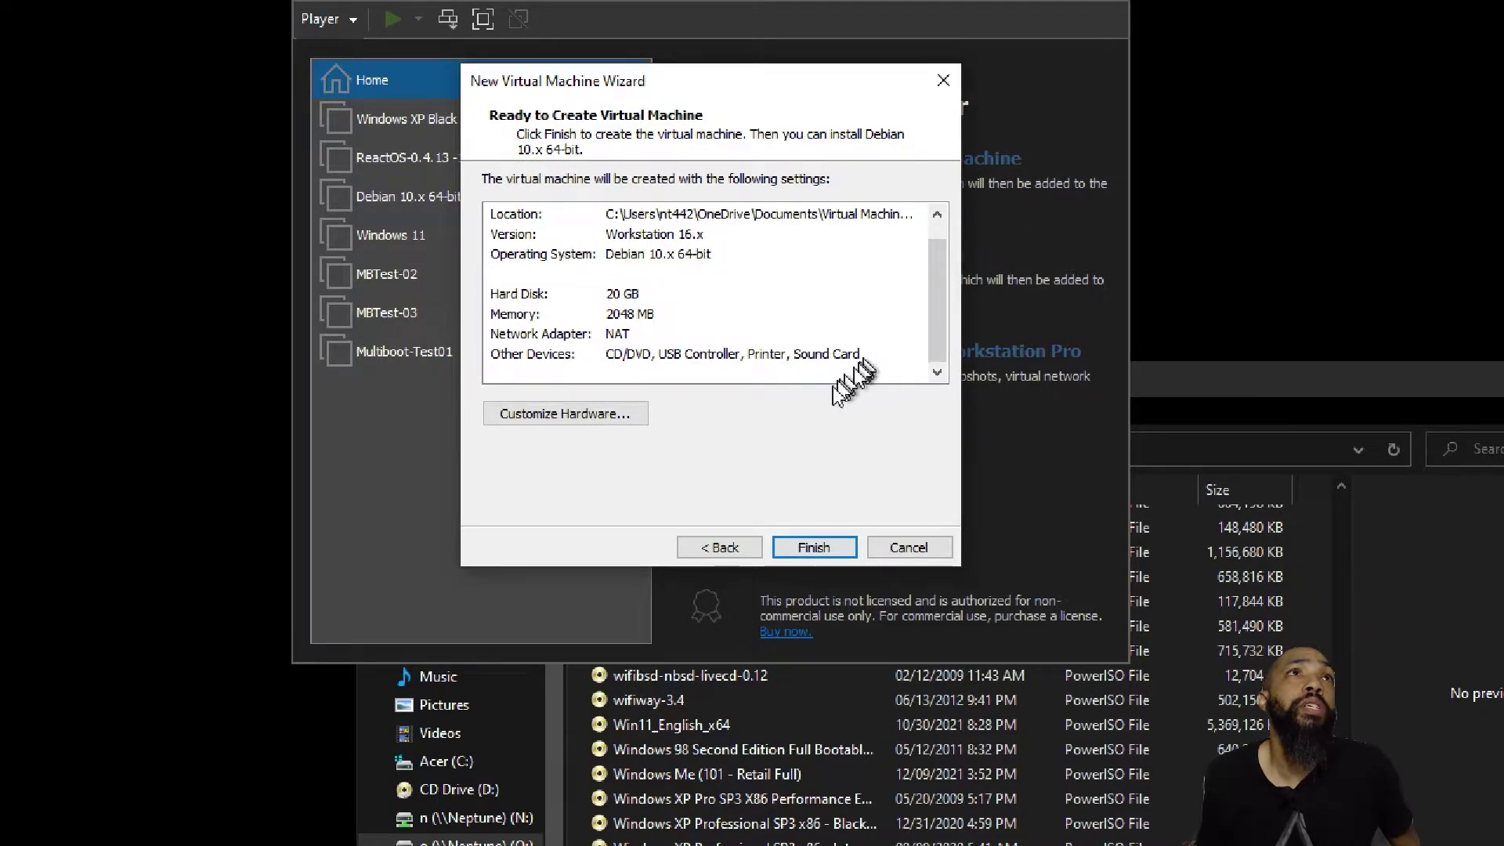
pyautogui.click(814, 547)
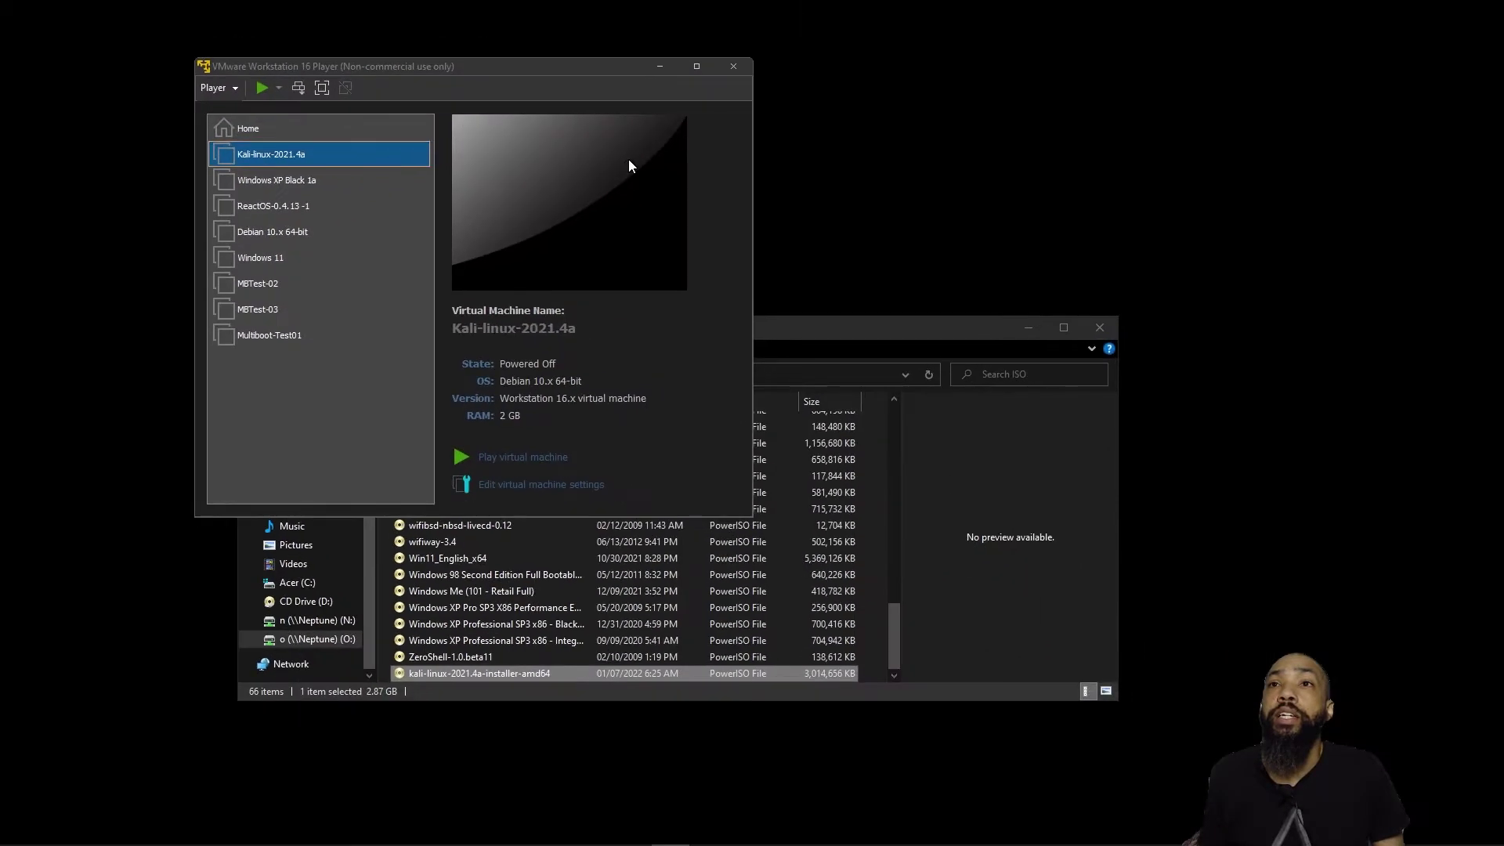
# Start the Kali-linux-2021.4a virtual machine so it boots to the Kali Linux installer menu
pyautogui.hotkey('ctrl', 'n')
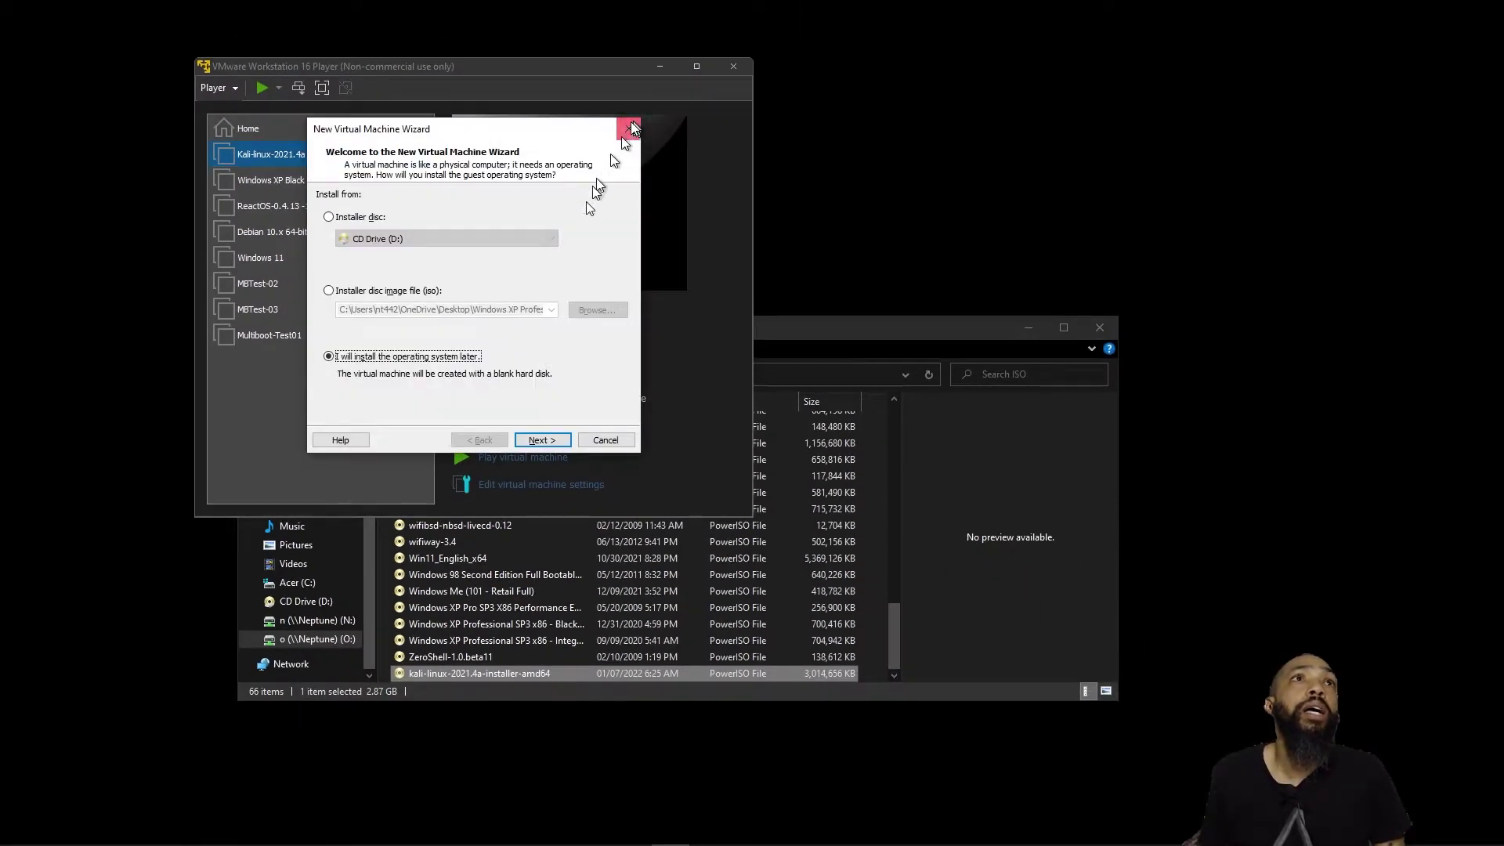
pyautogui.click(628, 128)
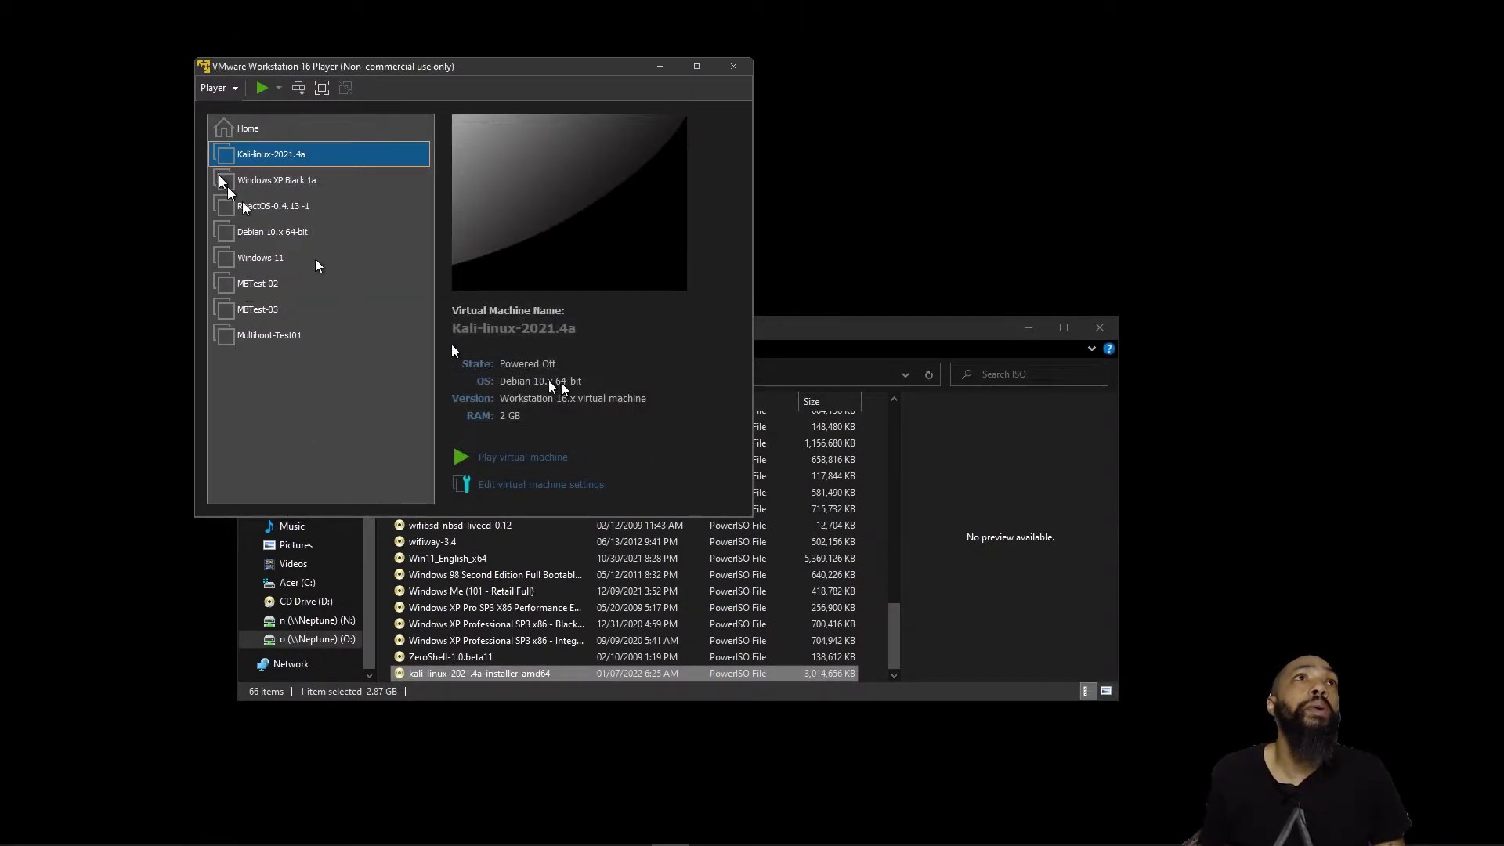
pyautogui.click(494, 461)
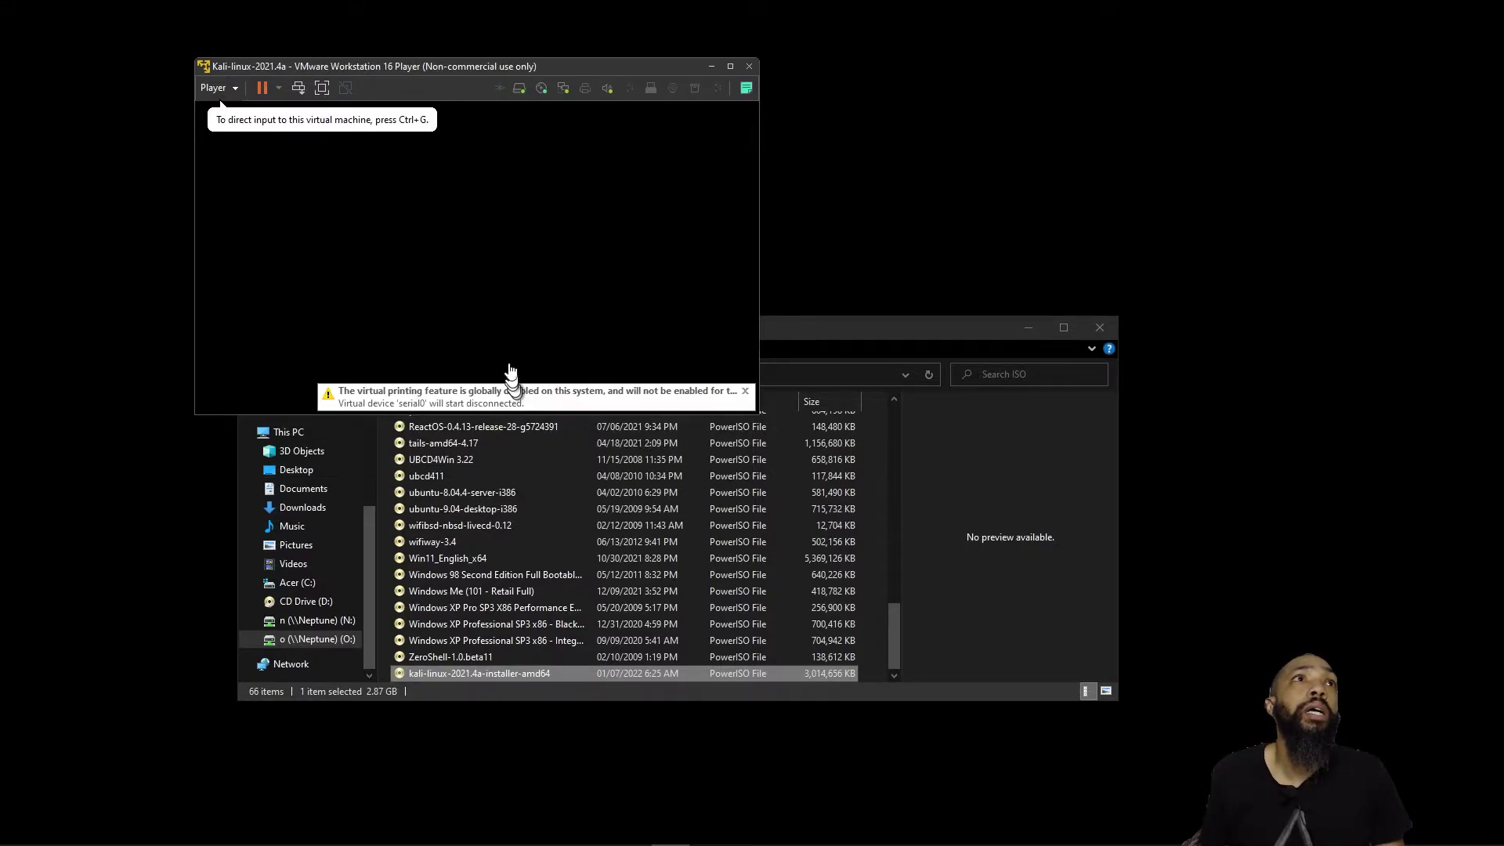
pyautogui.click(668, 67)
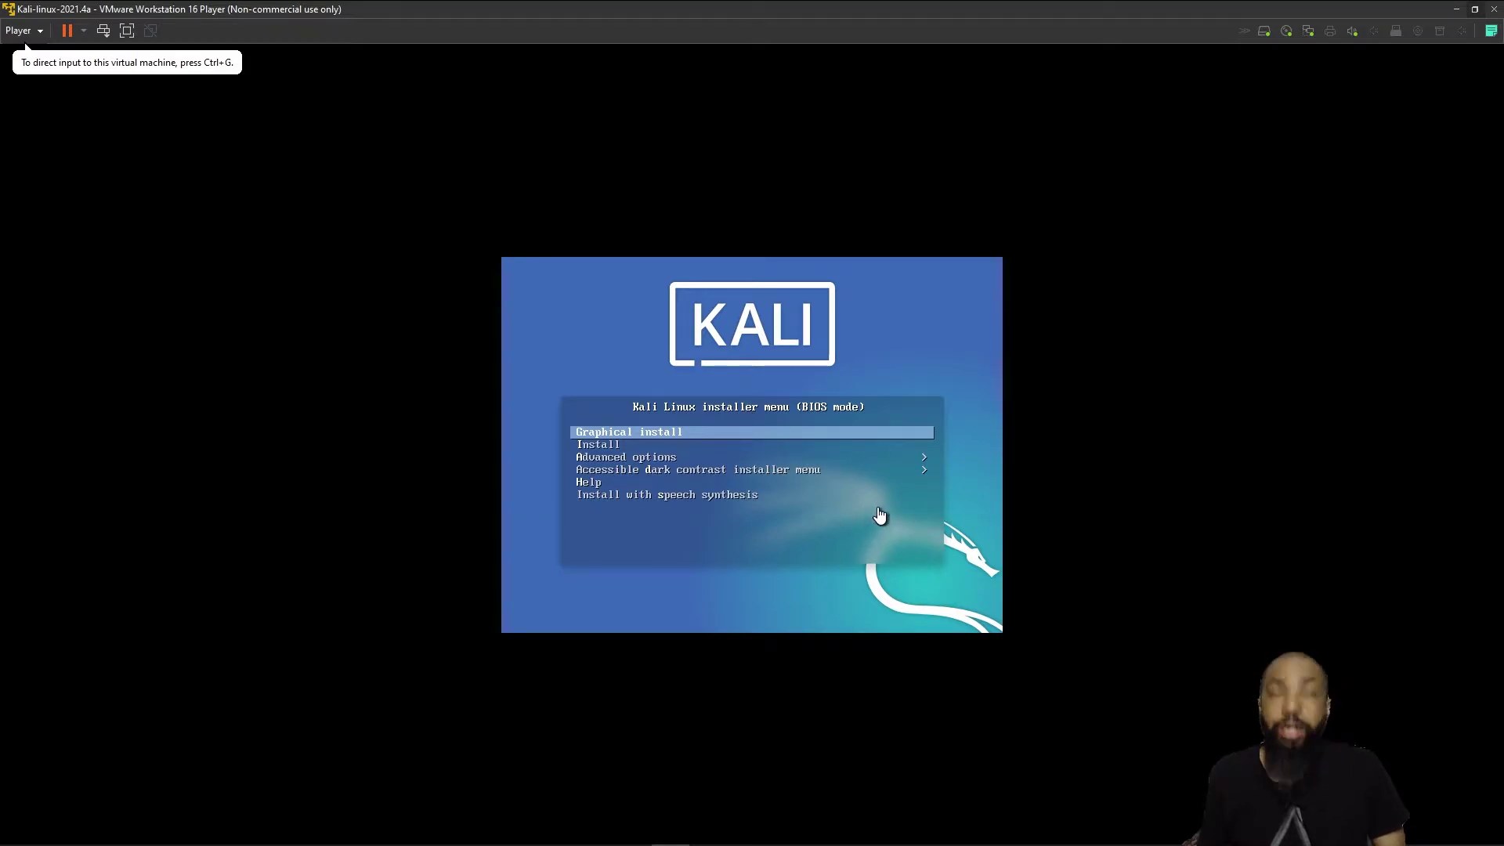
pyautogui.moveTo(1057, 841)
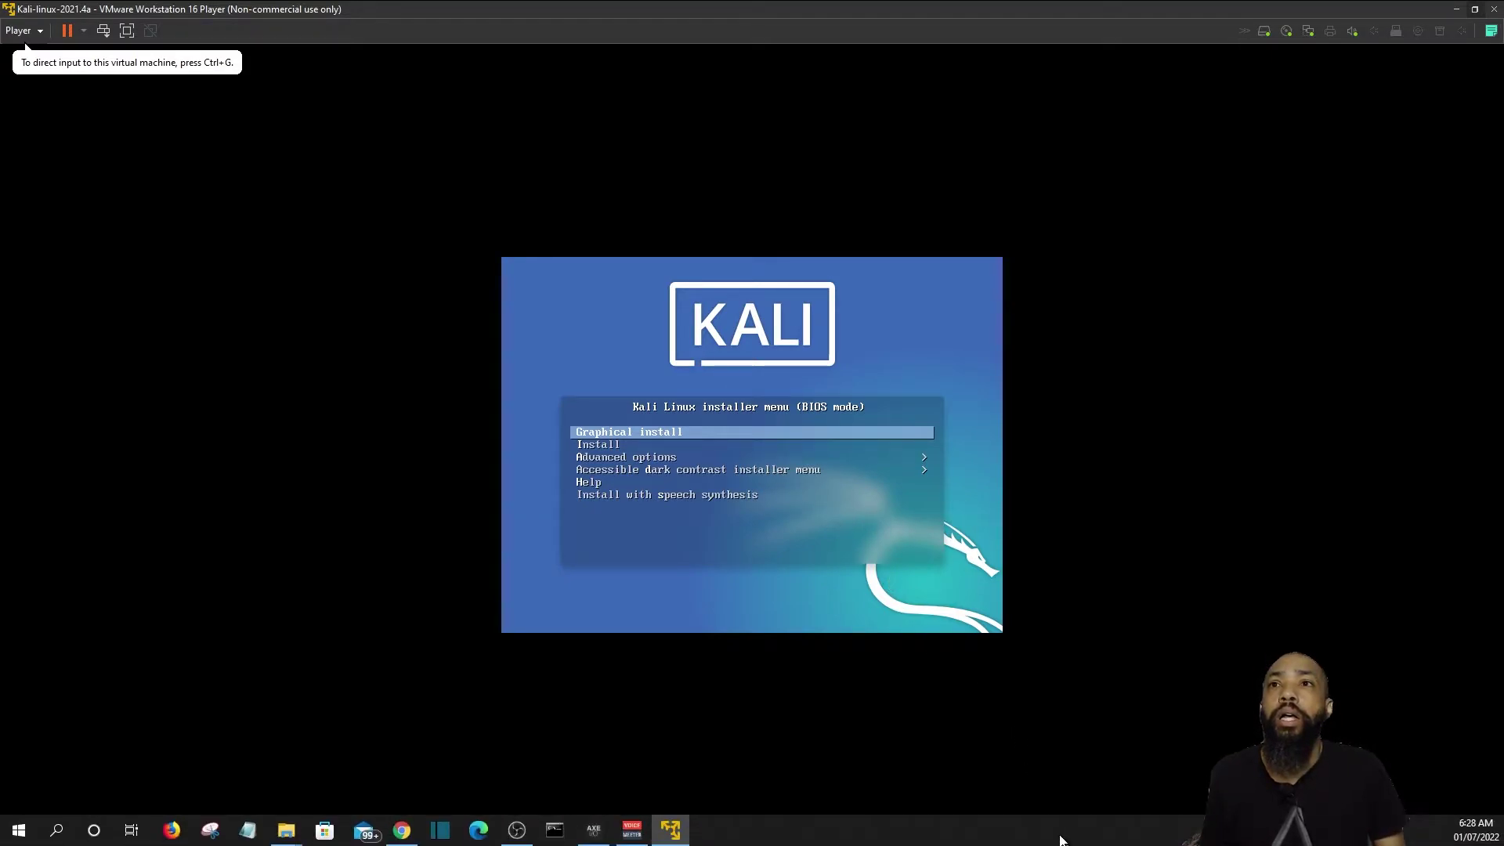
pyautogui.click(859, 844)
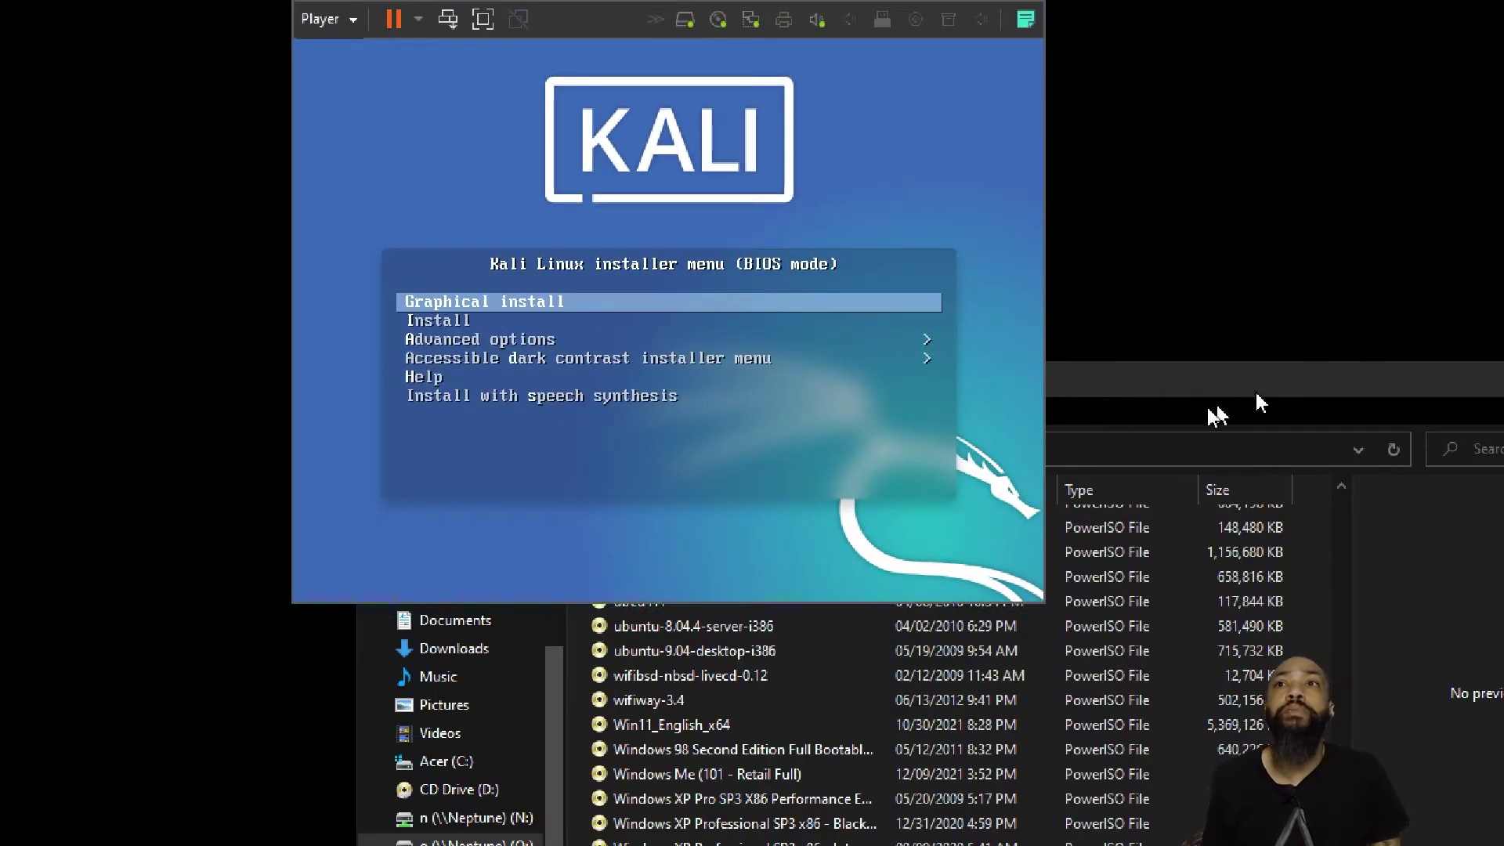
# Direct input to the virtual machine and look through the installer menu options down to Install with speech synthesis
pyautogui.click(498, 324)
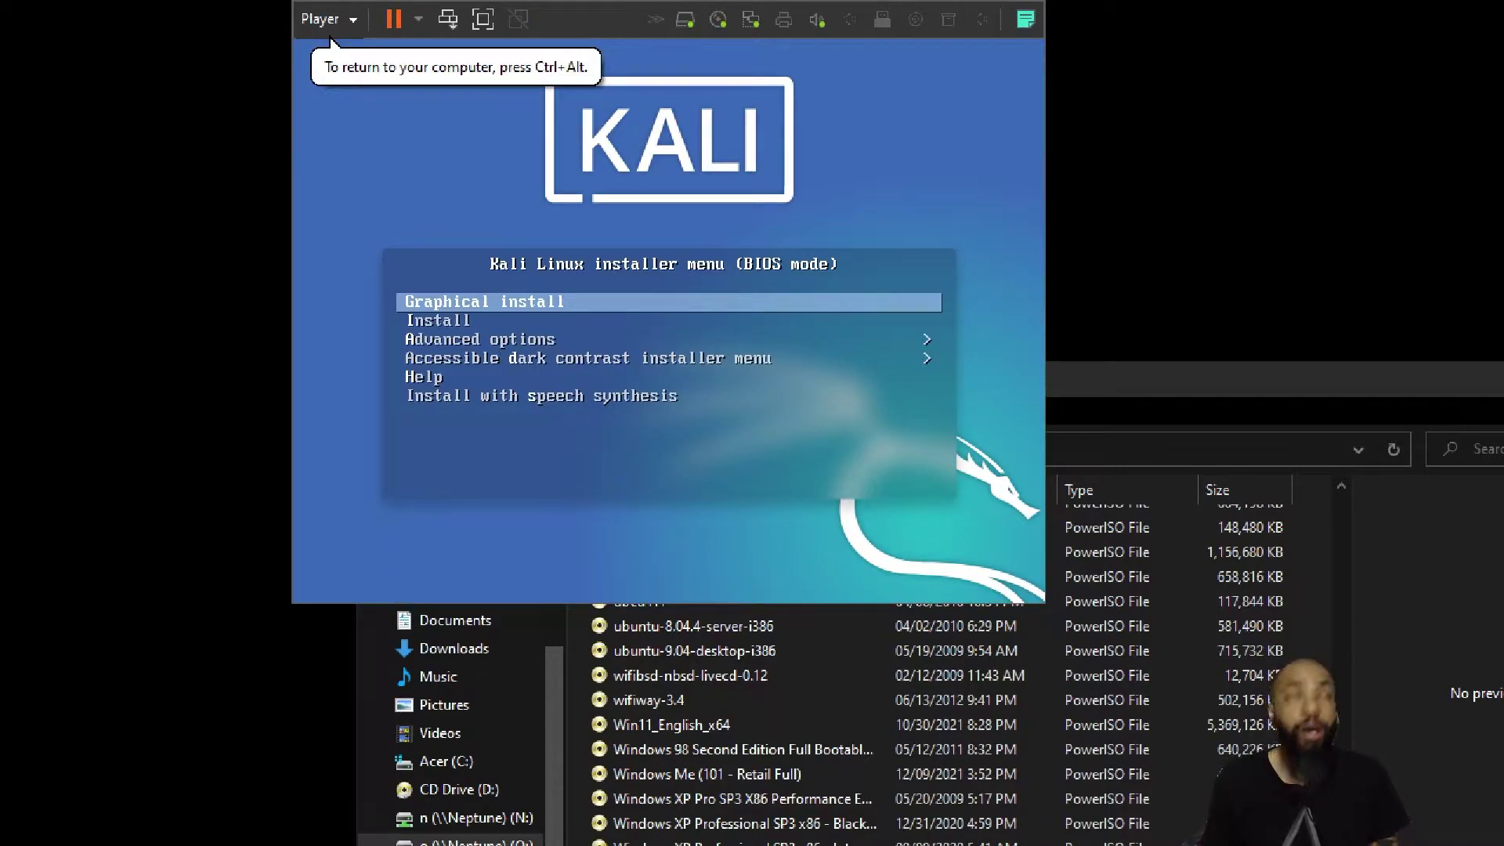
pyautogui.press('Down')
pyautogui.press('Down')
pyautogui.press('Up')
pyautogui.press('Up')
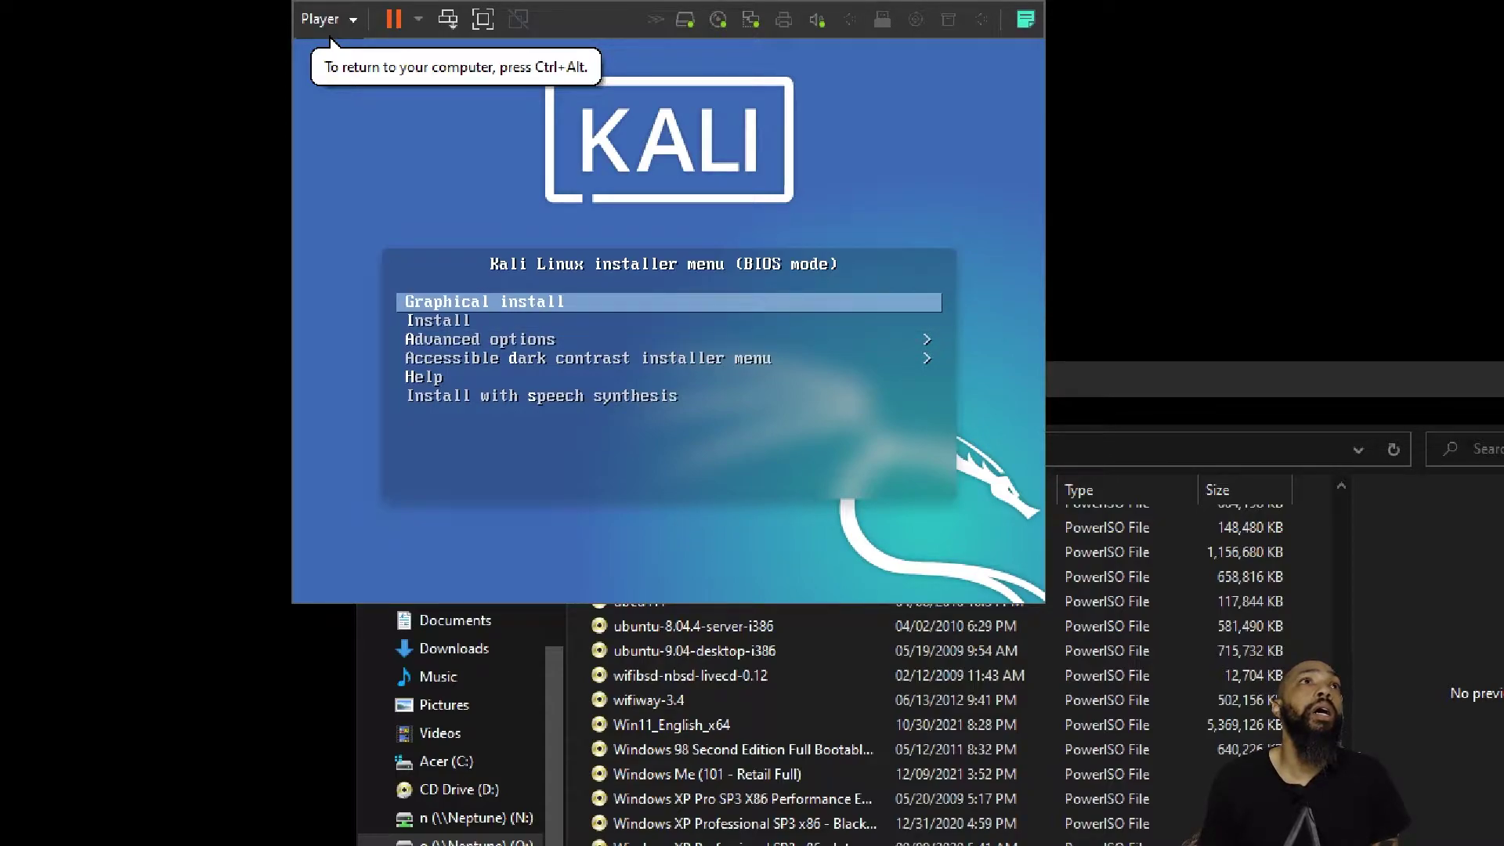
pyautogui.press('Down')
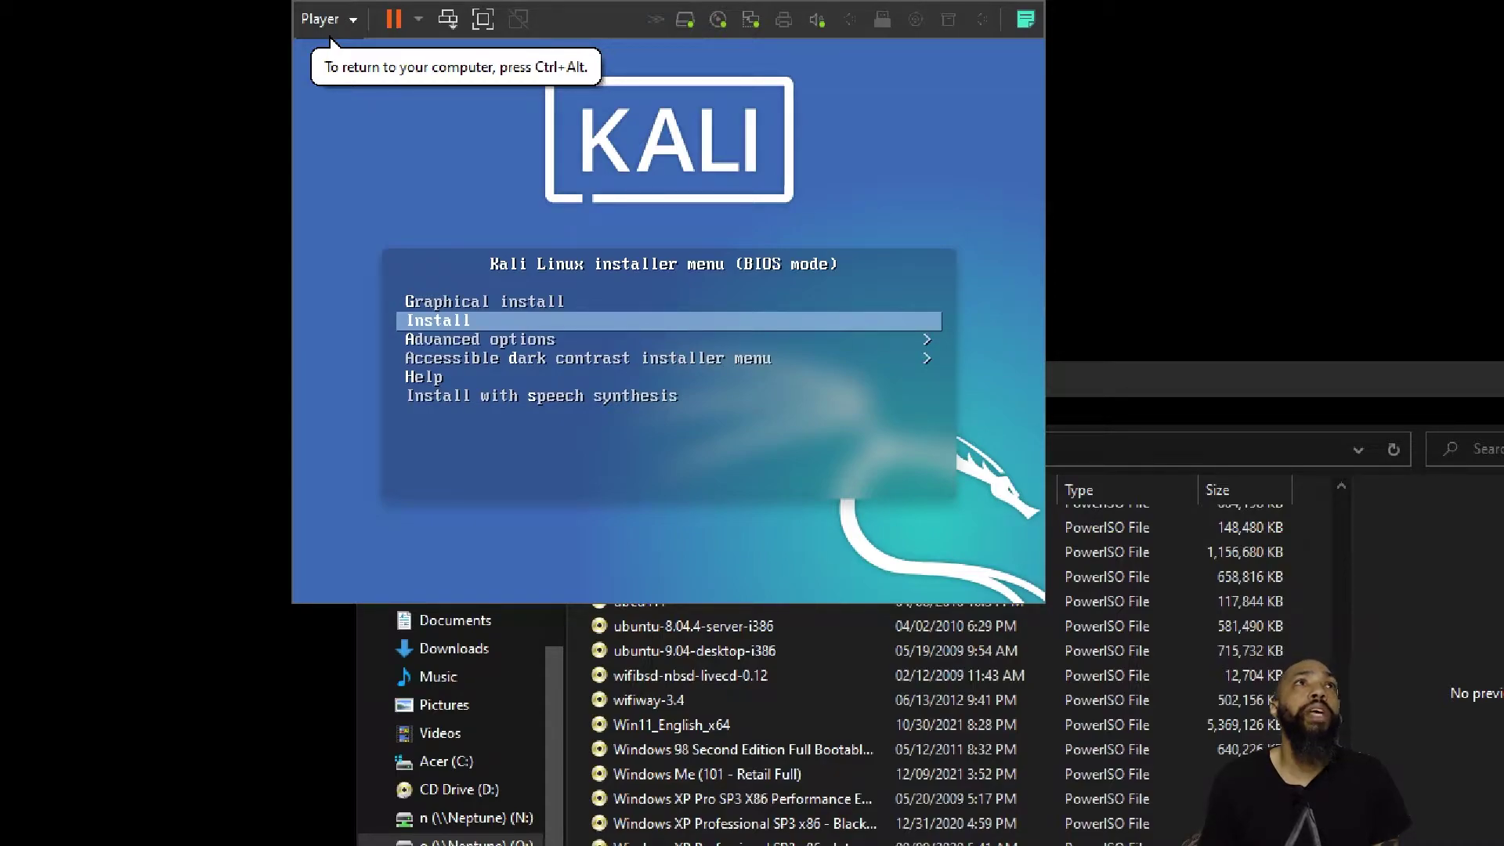
pyautogui.press('Down')
pyautogui.press('Down')
pyautogui.press('Down')
pyautogui.press('Down')
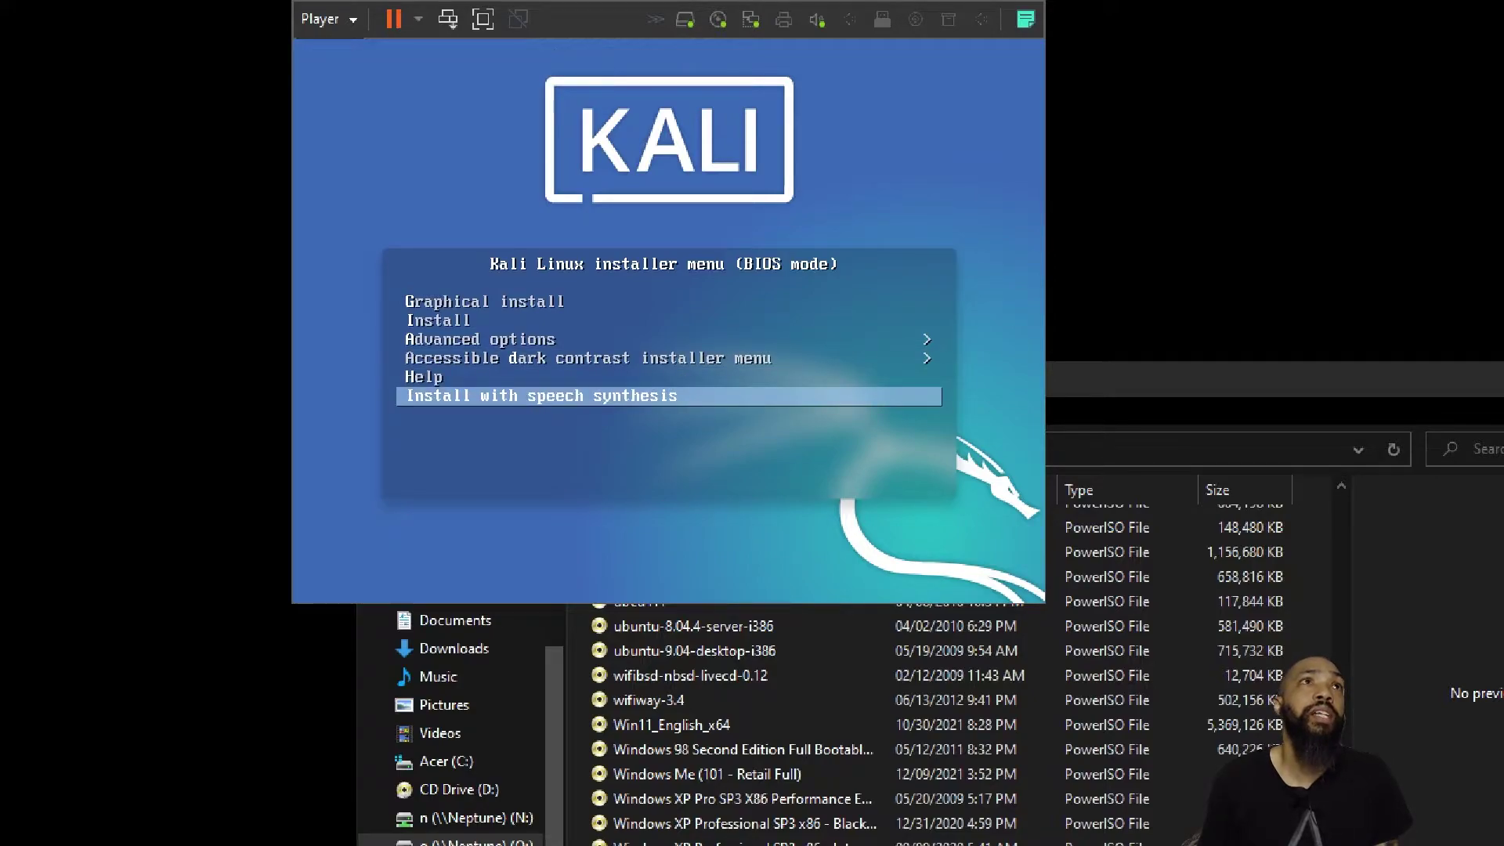
# Start the Graphical install from the Kali Linux installer menu
pyautogui.press('Up')
pyautogui.press('Up')
pyautogui.press('Up')
pyautogui.press('Up')
pyautogui.press('Up')
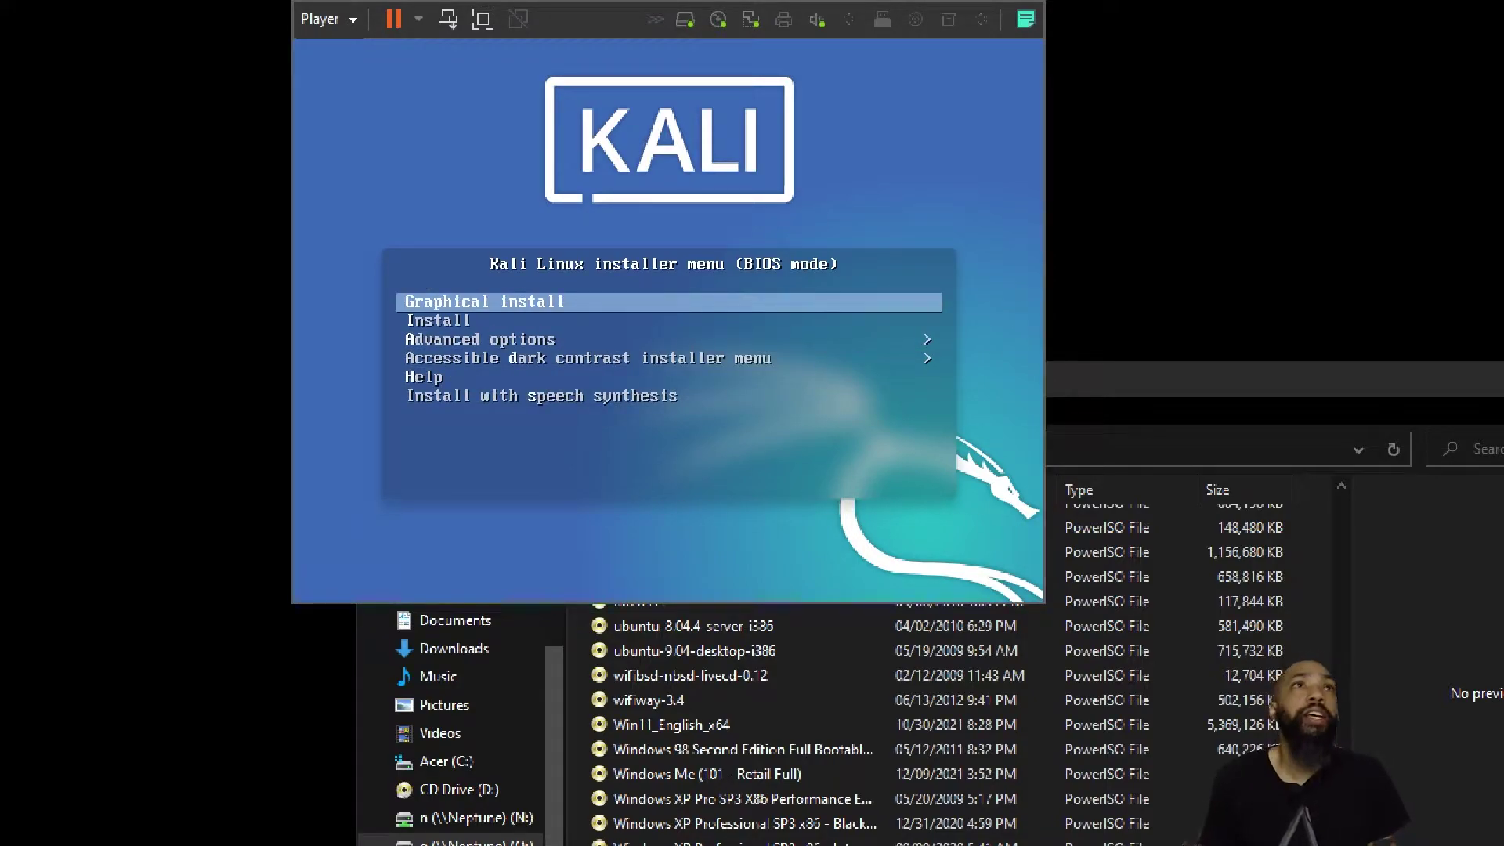
pyautogui.press('Return')
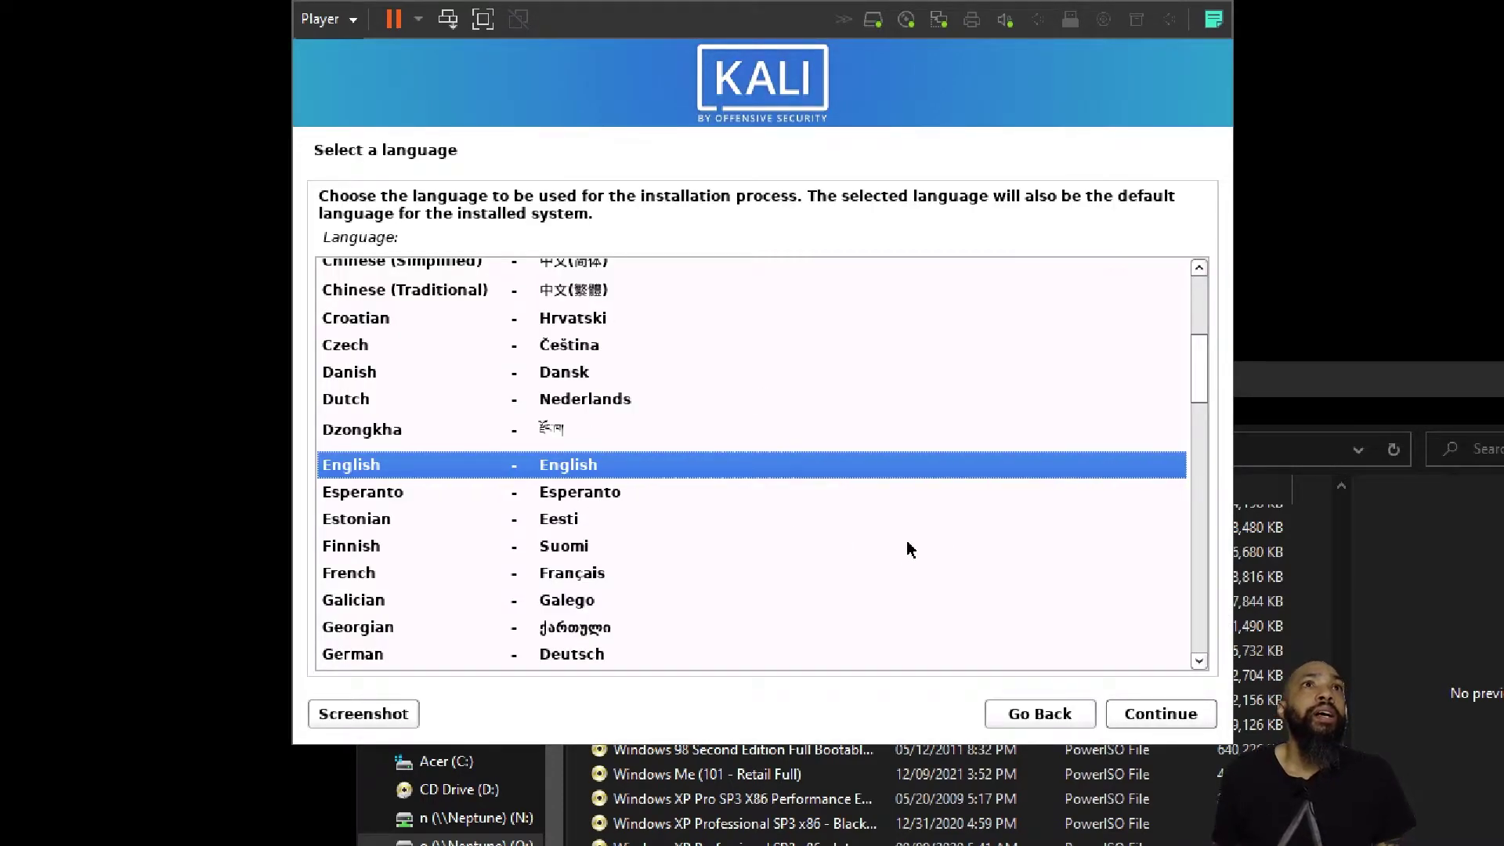
# Accept English as the language, United States as the location and American English as the keymap
pyautogui.click(1133, 716)
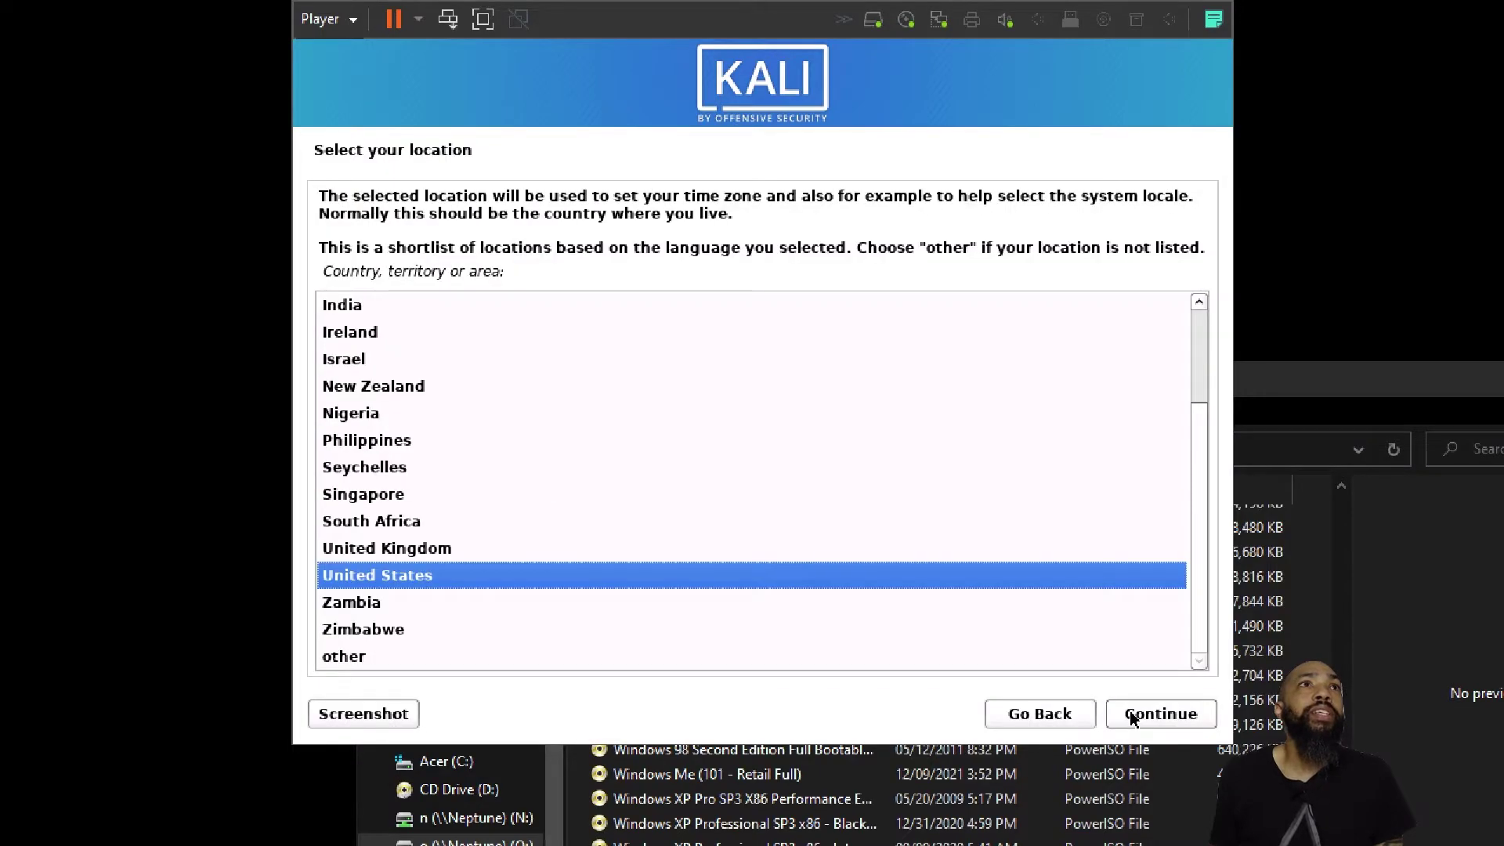
pyautogui.click(1133, 716)
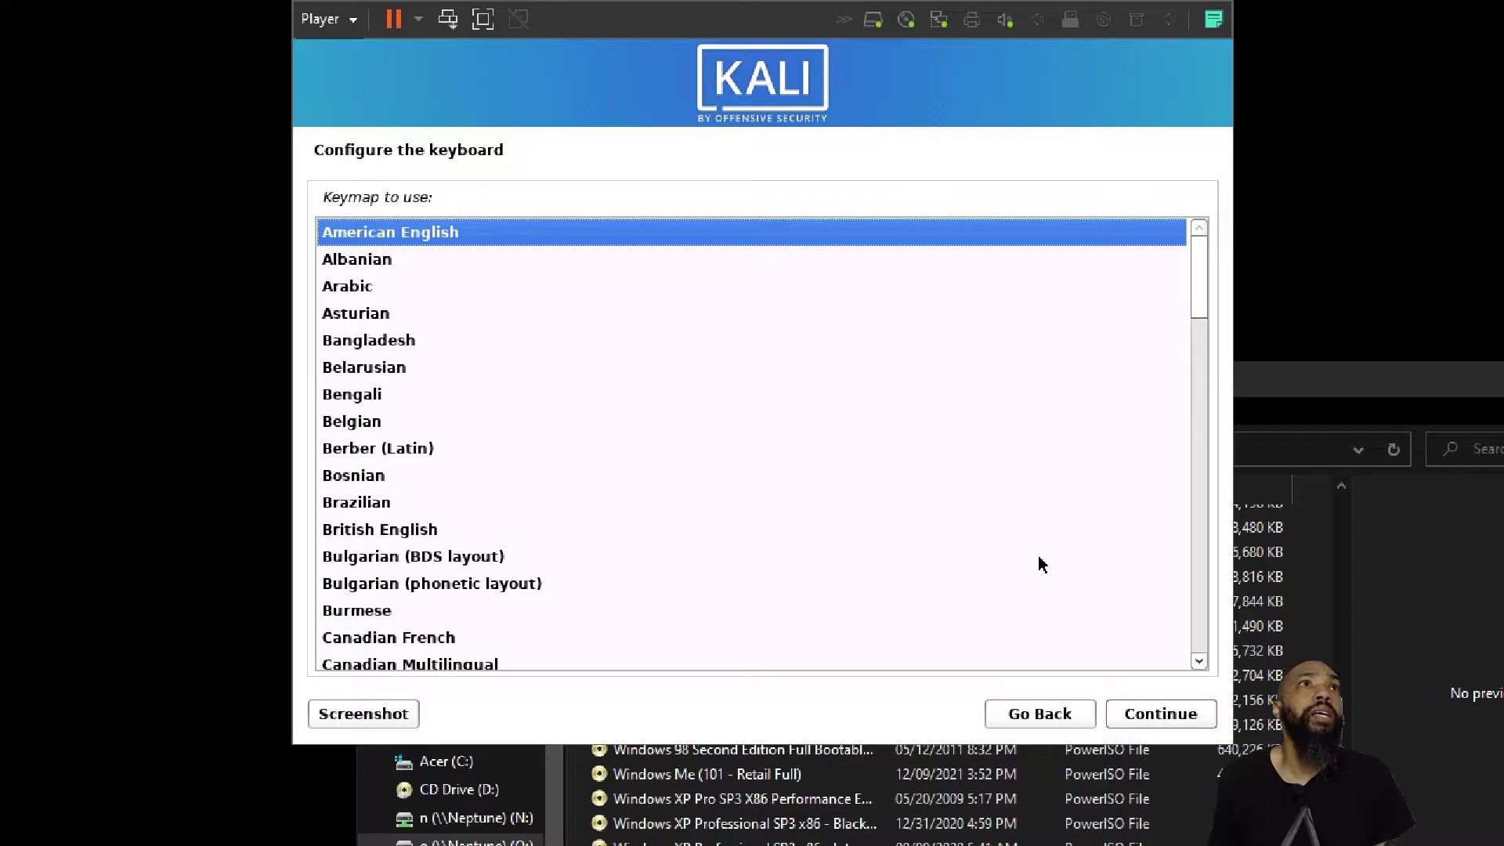
pyautogui.click(1144, 714)
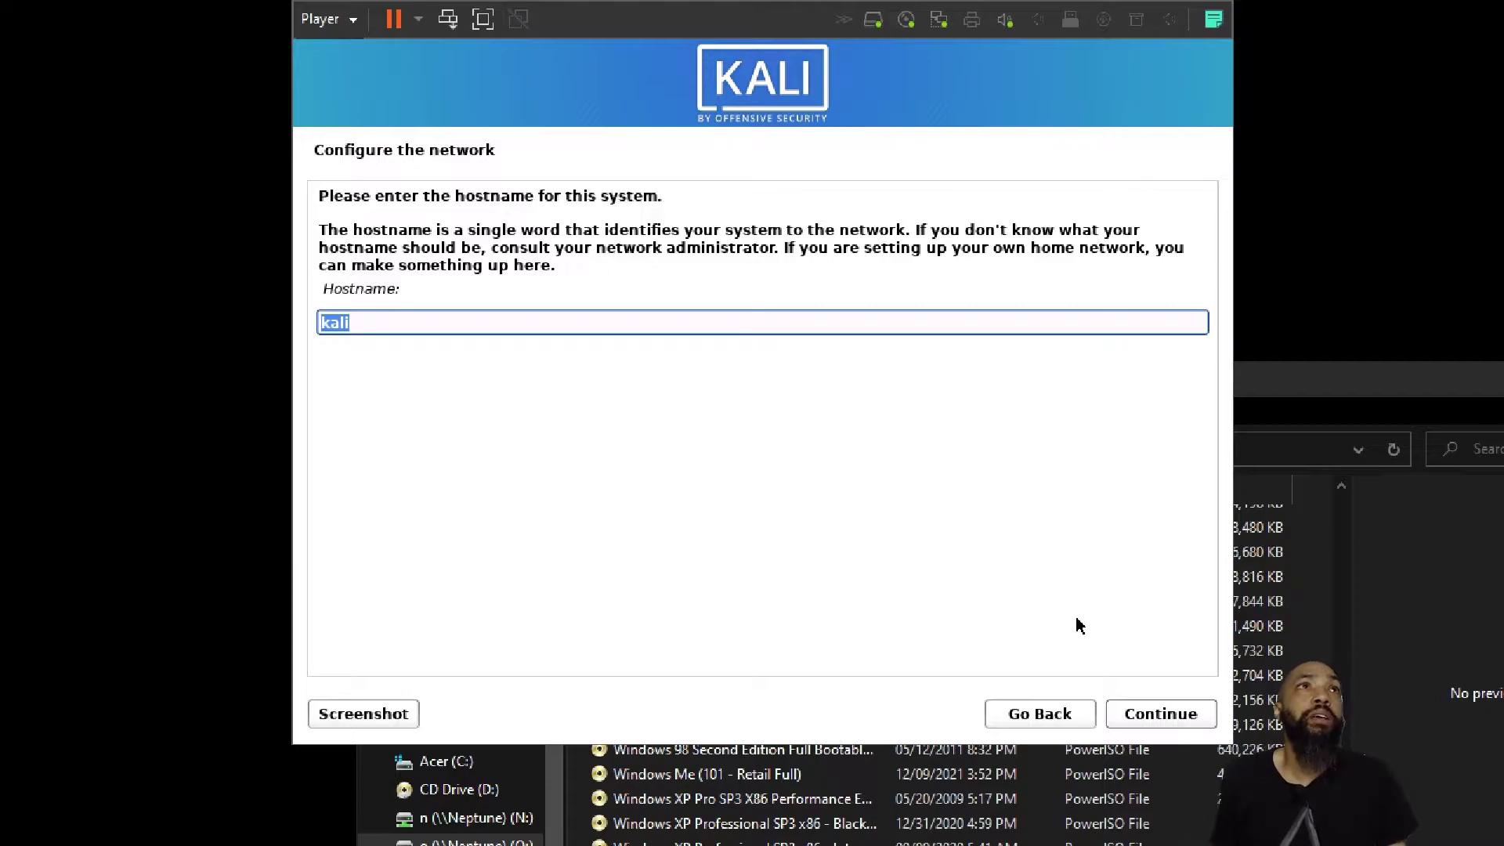
# Set the system's hostname to kali-001 and continue to the domain name
pyautogui.click(357, 326)
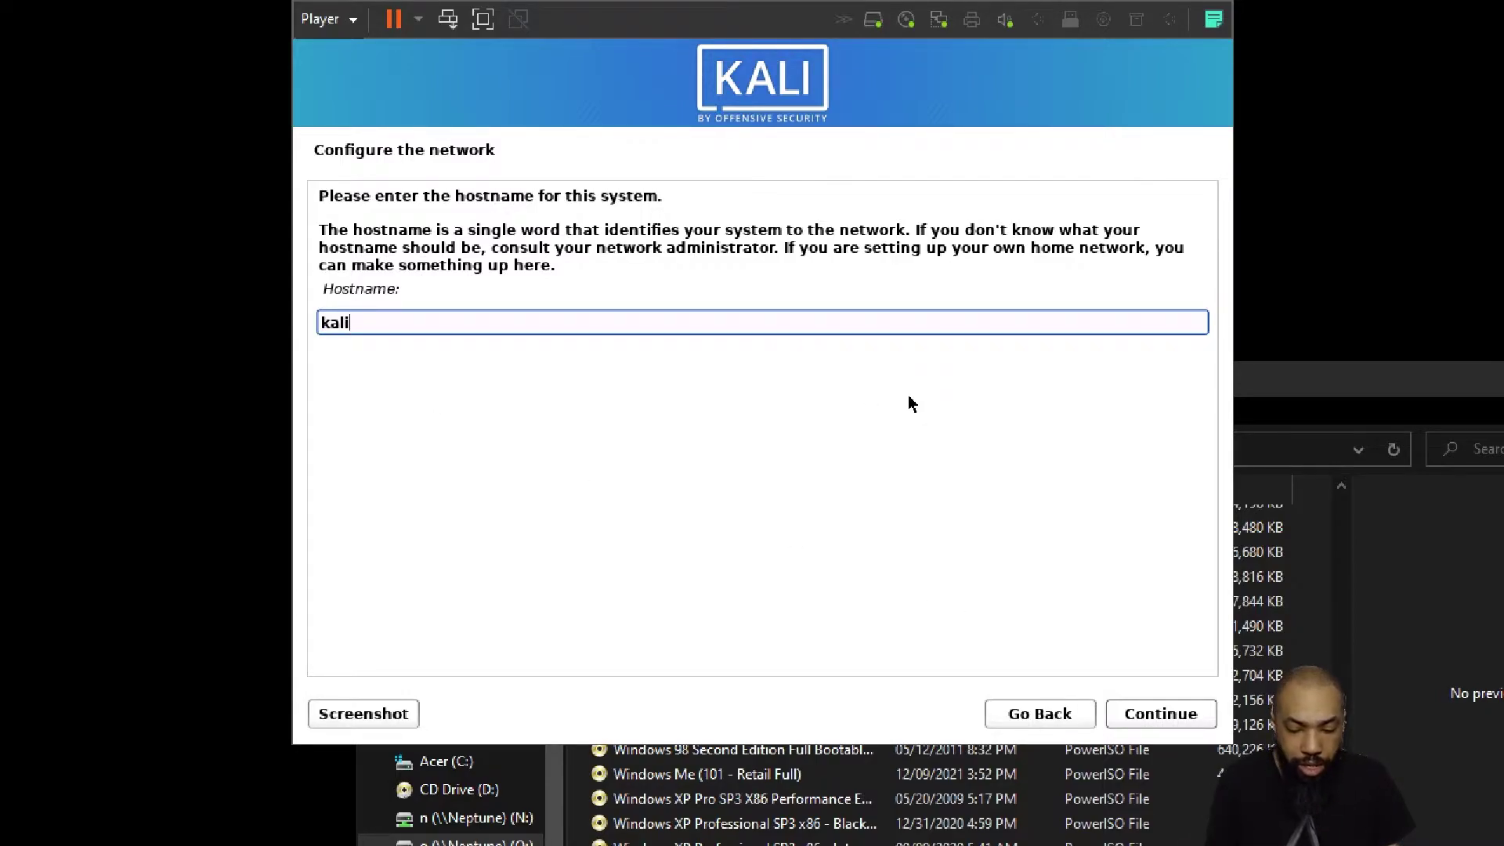
pyautogui.write('-001')
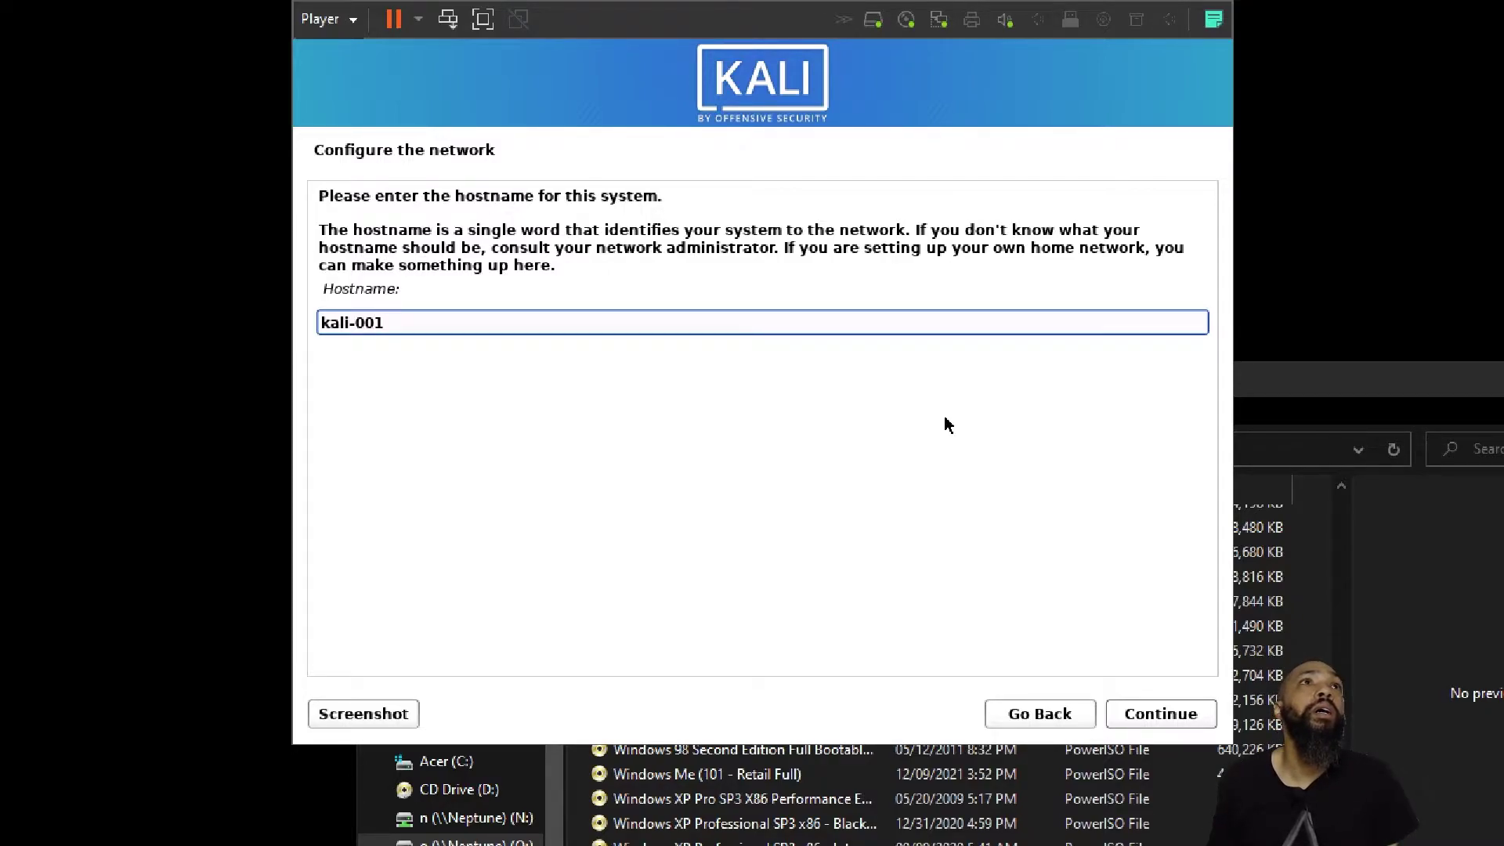
pyautogui.click(1186, 719)
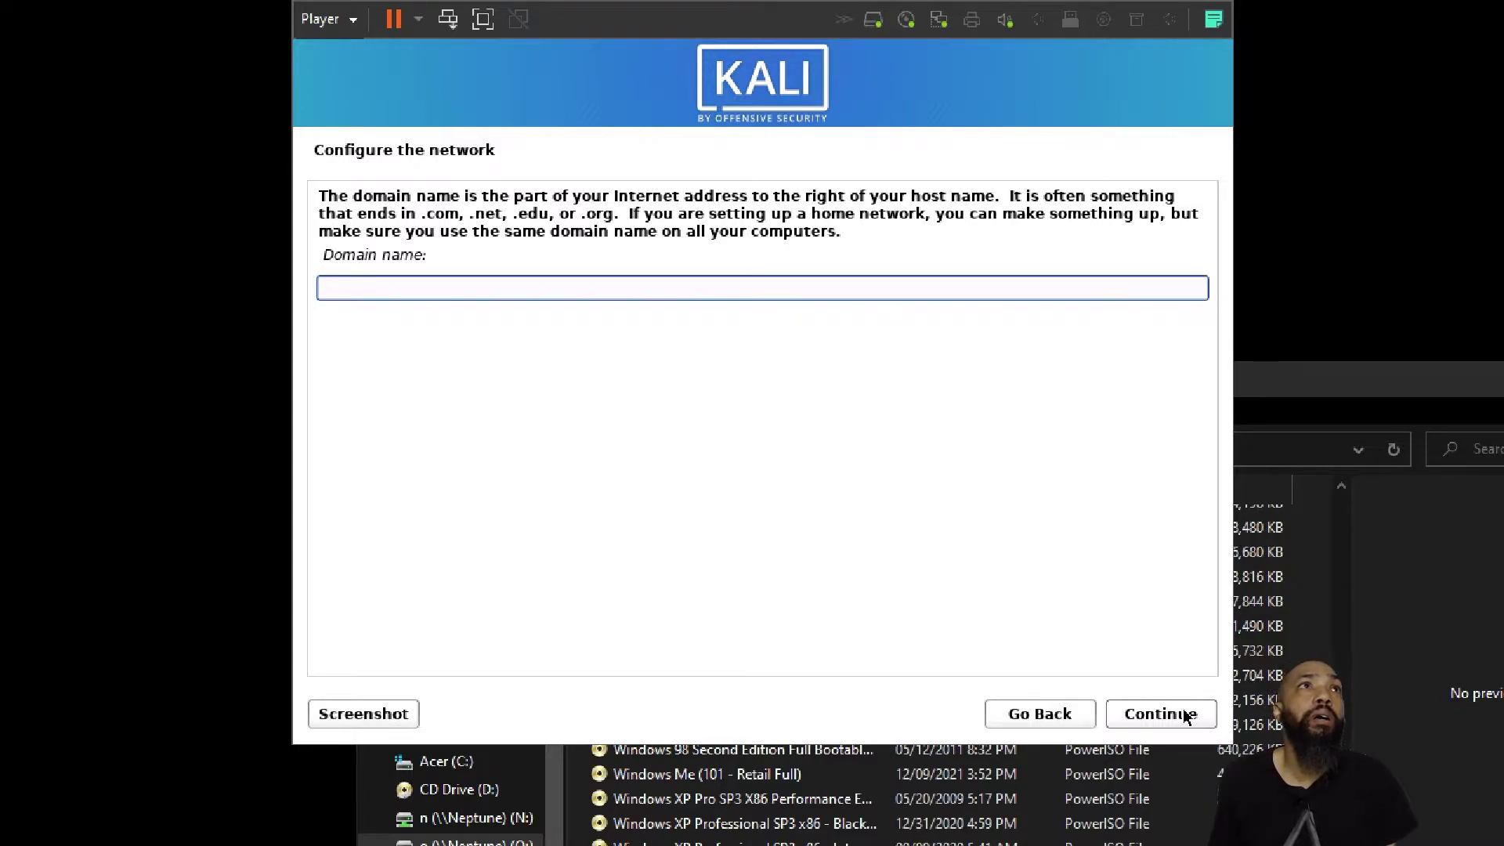
# Set the domain name to W389 and continue to the user account setup
pyautogui.write('w')
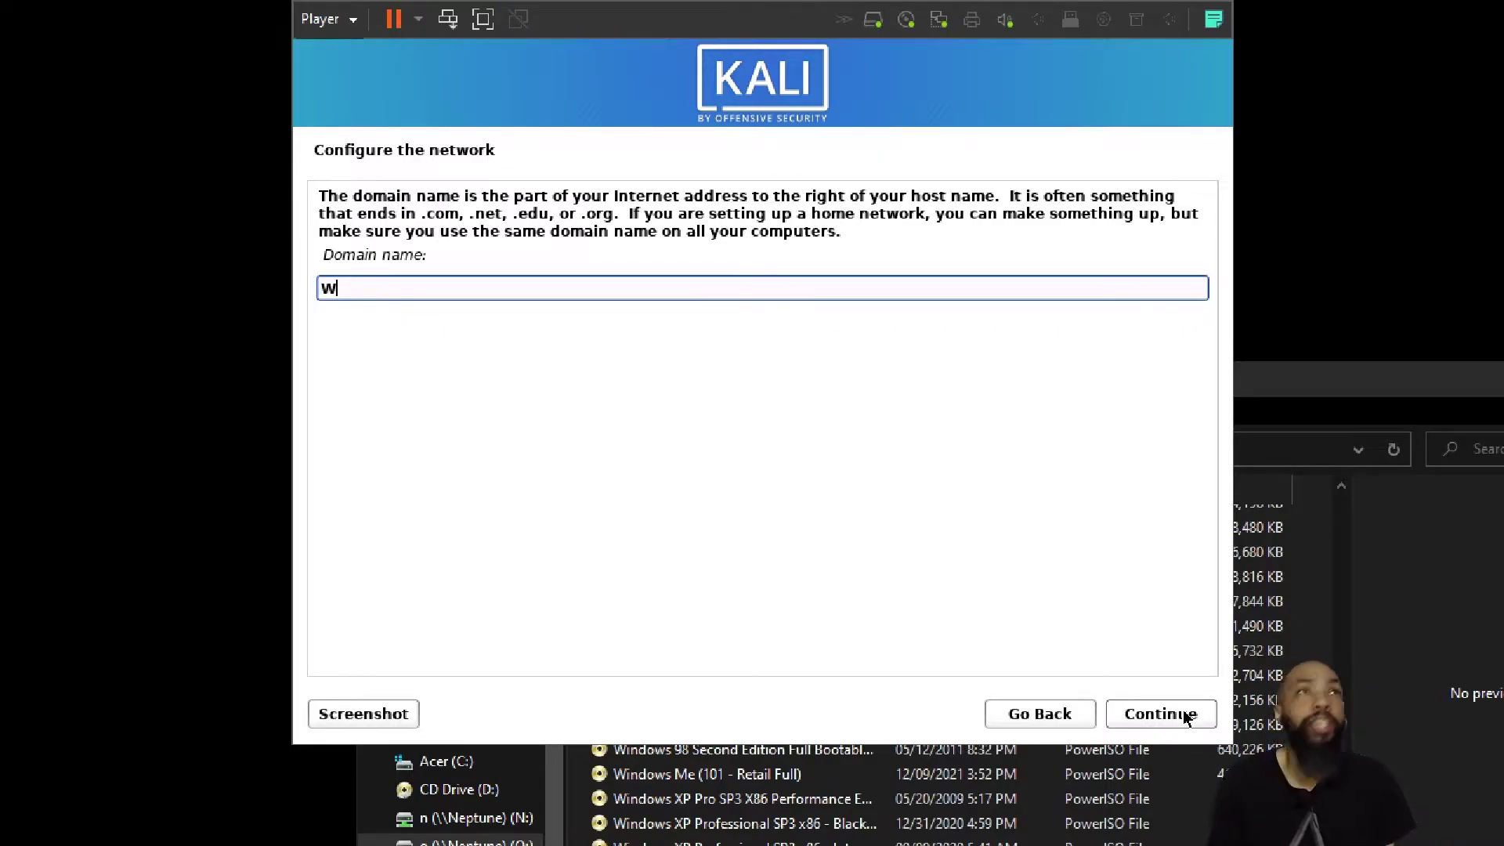
pyautogui.write('389')
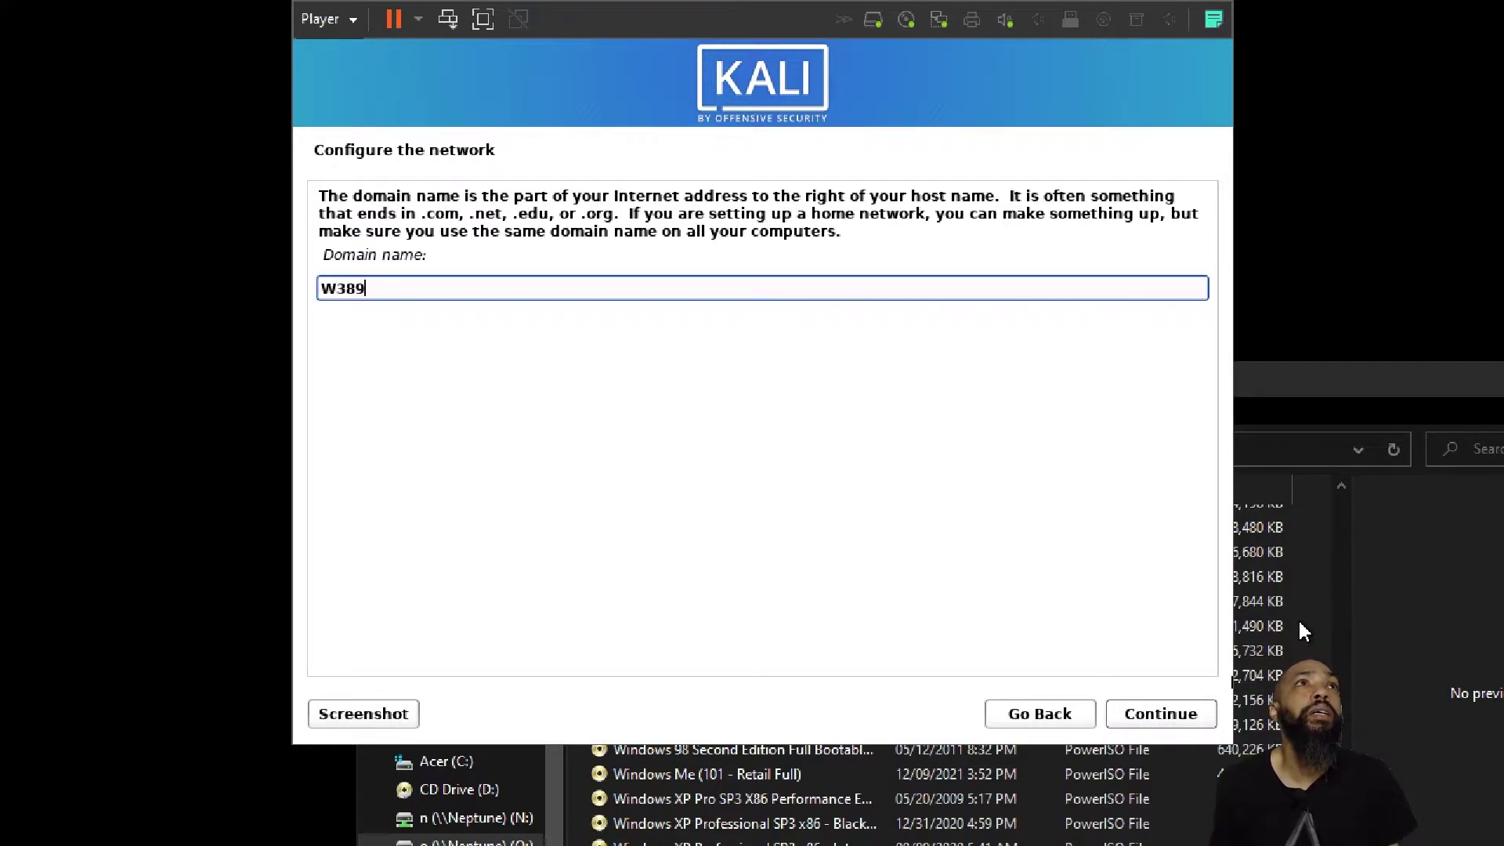
pyautogui.click(1159, 715)
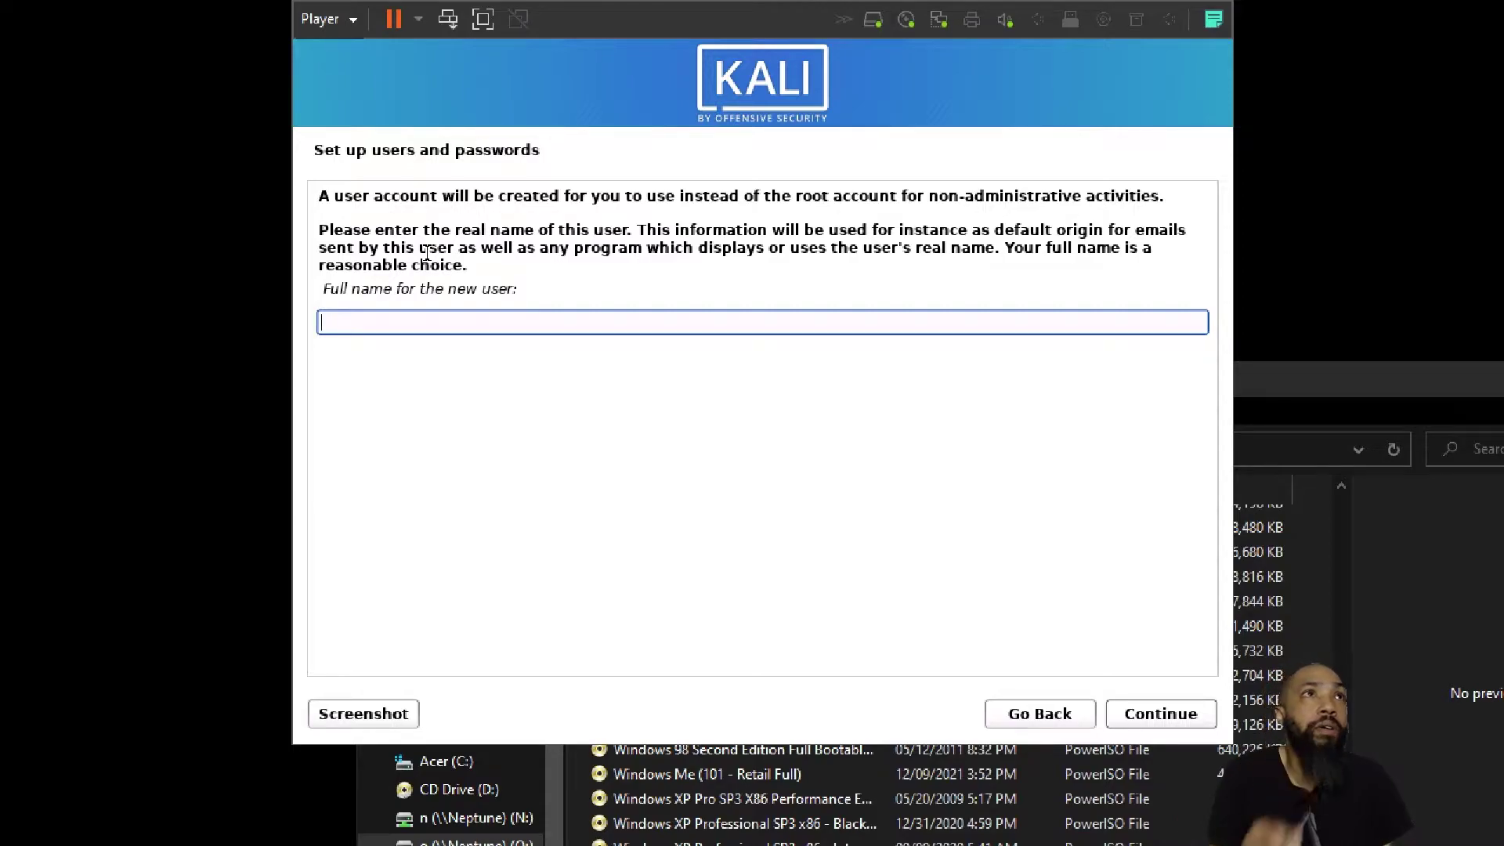
pyautogui.write('pauli')
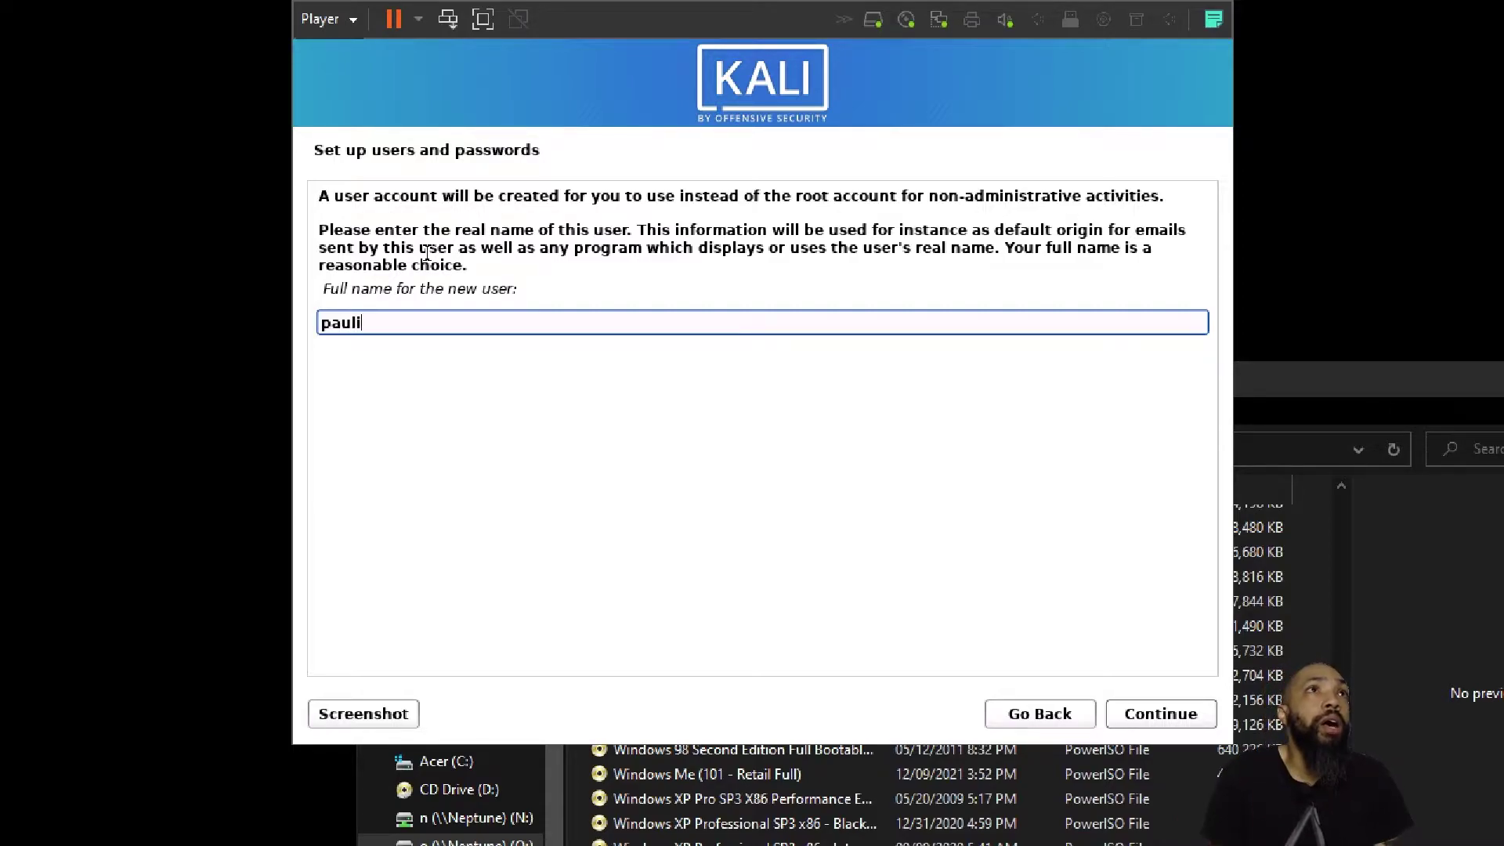
pyautogui.write('d')
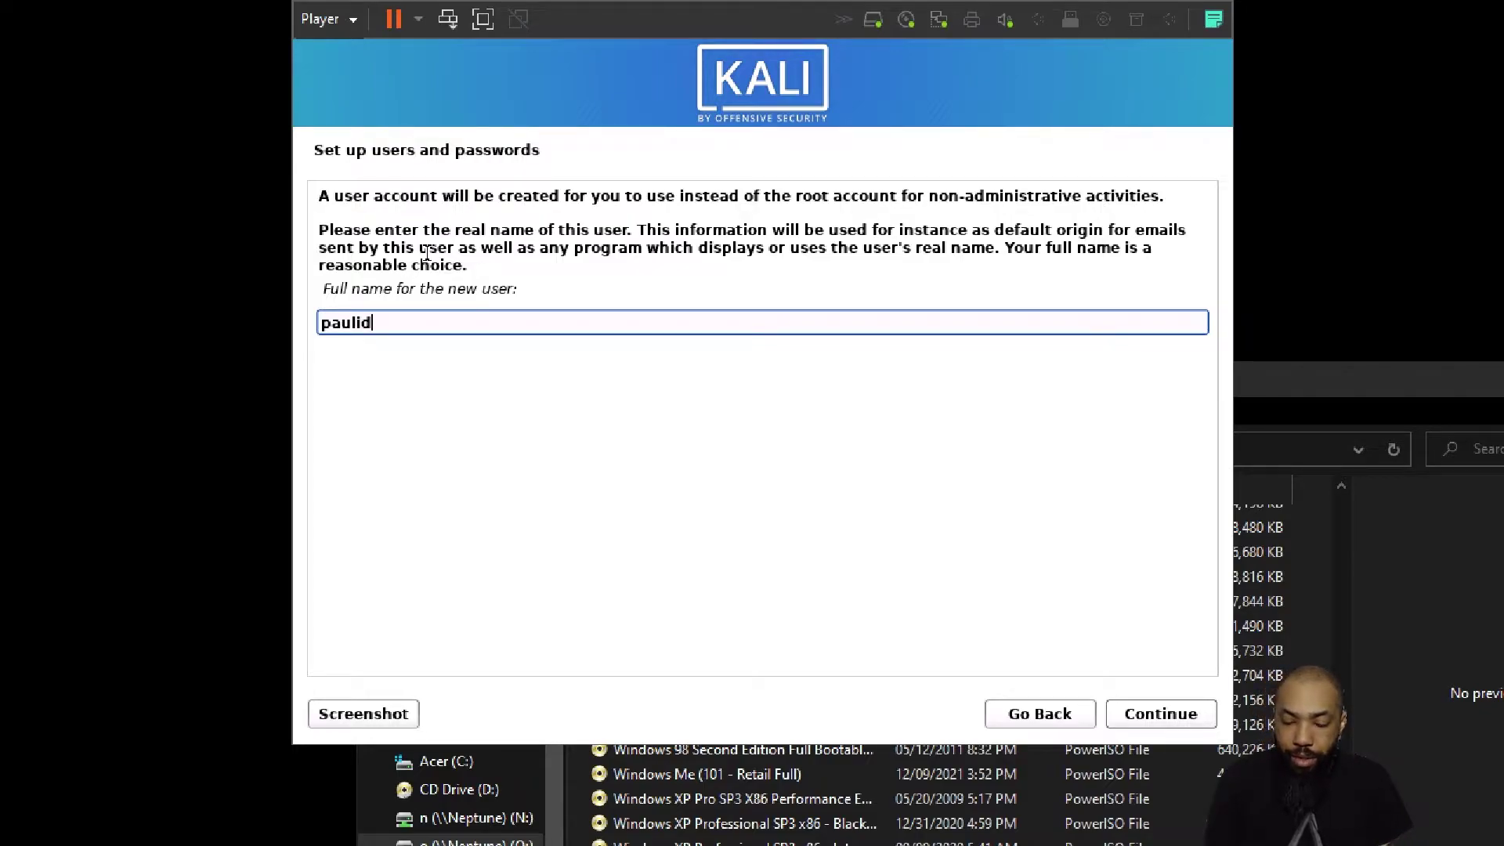
pyautogui.press('BackSpace')
pyautogui.press('BackSpace')
pyautogui.press('BackSpace')
pyautogui.press('BackSpace')
pyautogui.press('BackSpace')
pyautogui.press('BackSpace')
# Enter the new user's full name with a capital initial and accept the suggested username for the account
pyautogui.write('P)au')
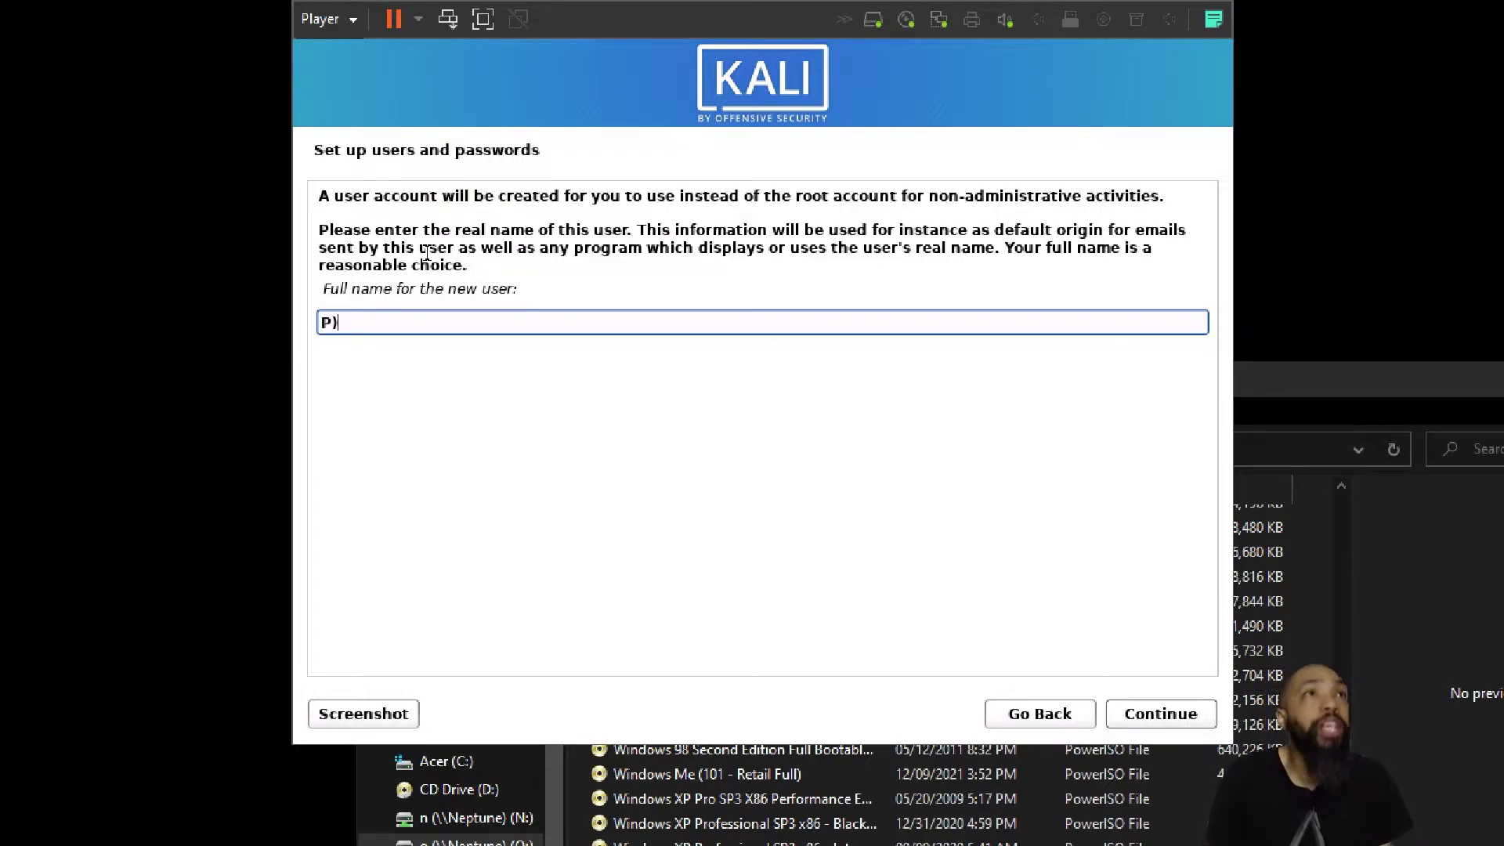
pyautogui.press('BackSpace')
pyautogui.press('BackSpace')
pyautogui.write('aulid')
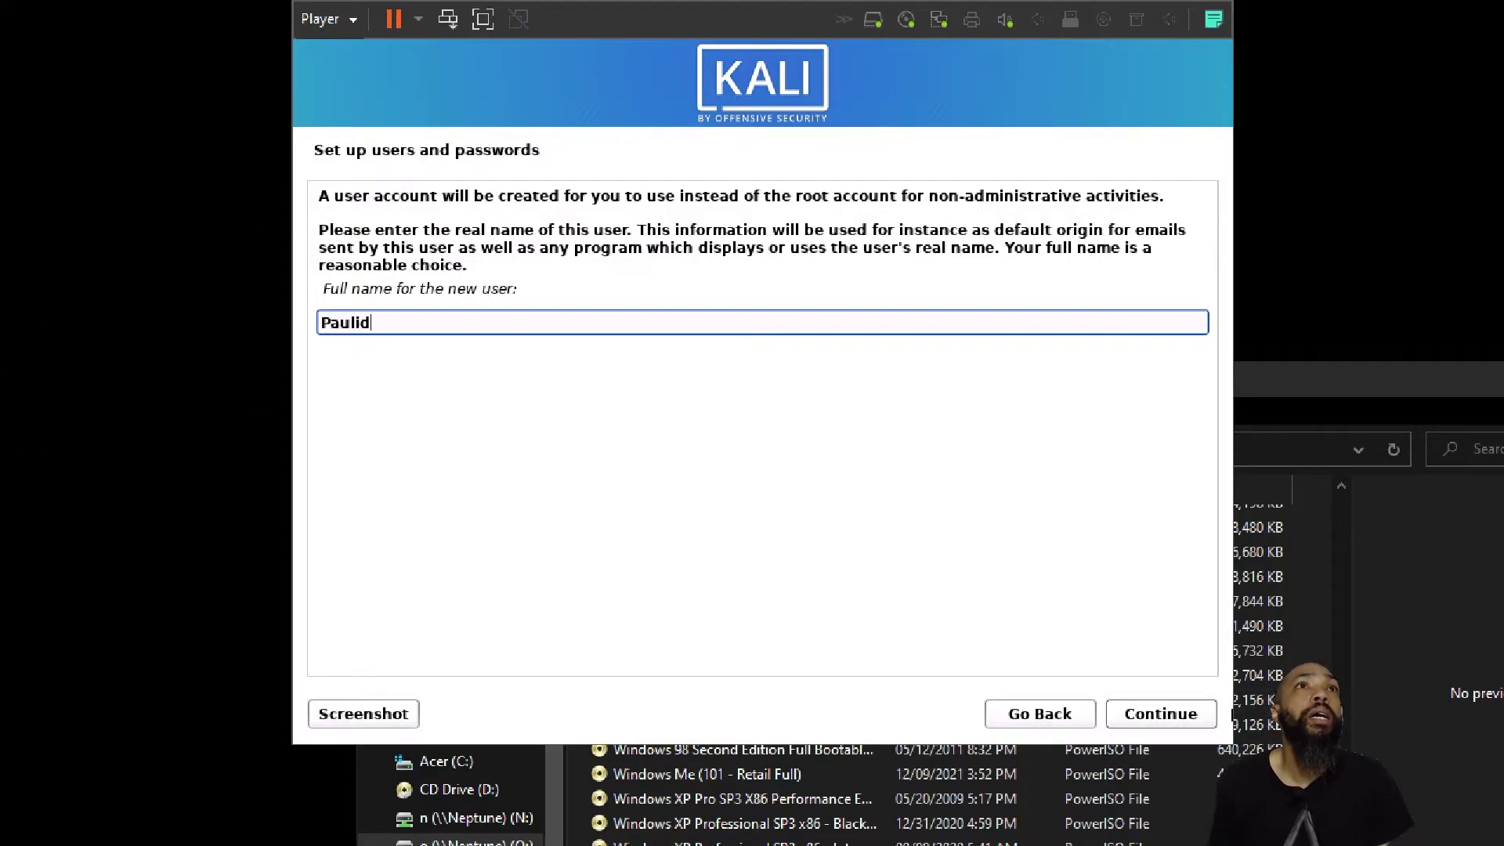
pyautogui.click(1173, 714)
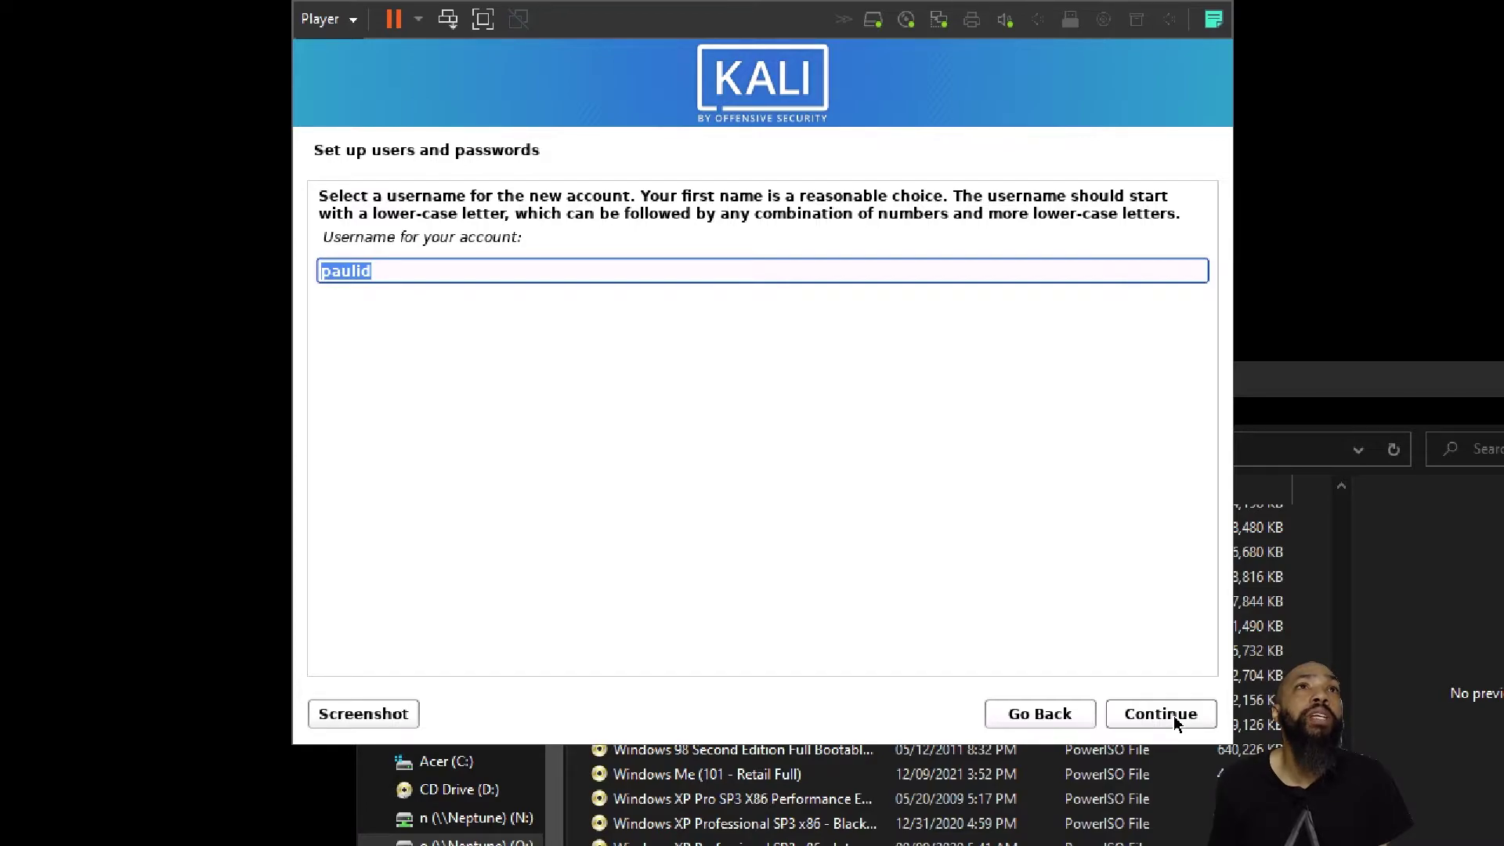
pyautogui.click(1173, 715)
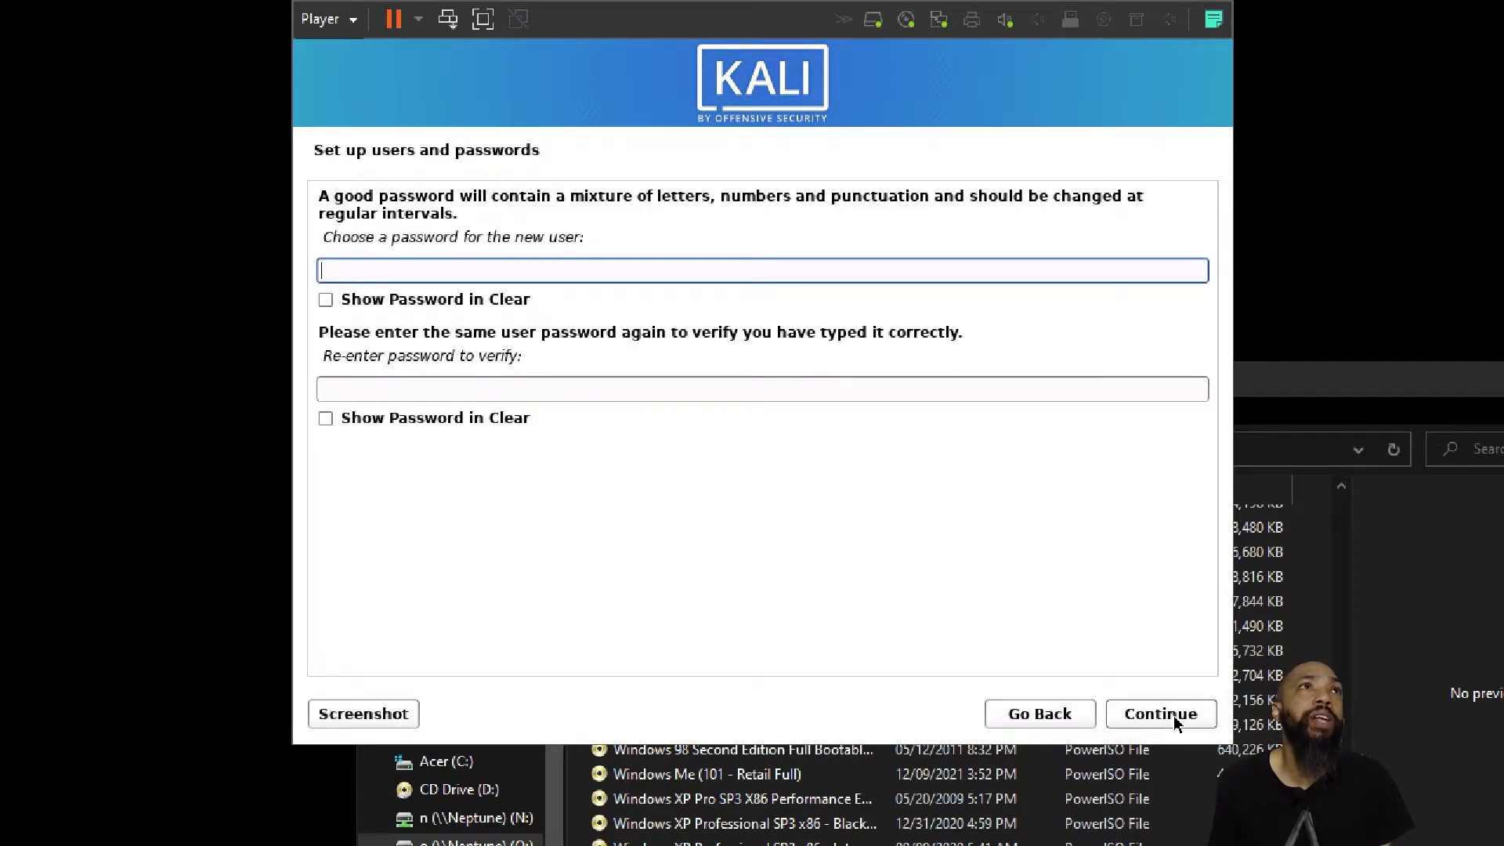
# Enter the new user's password, re-enter it to verify, and continue to the clock configuration
pyautogui.write('••••••••')
pyautogui.press('Tab')
pyautogui.press('Tab')
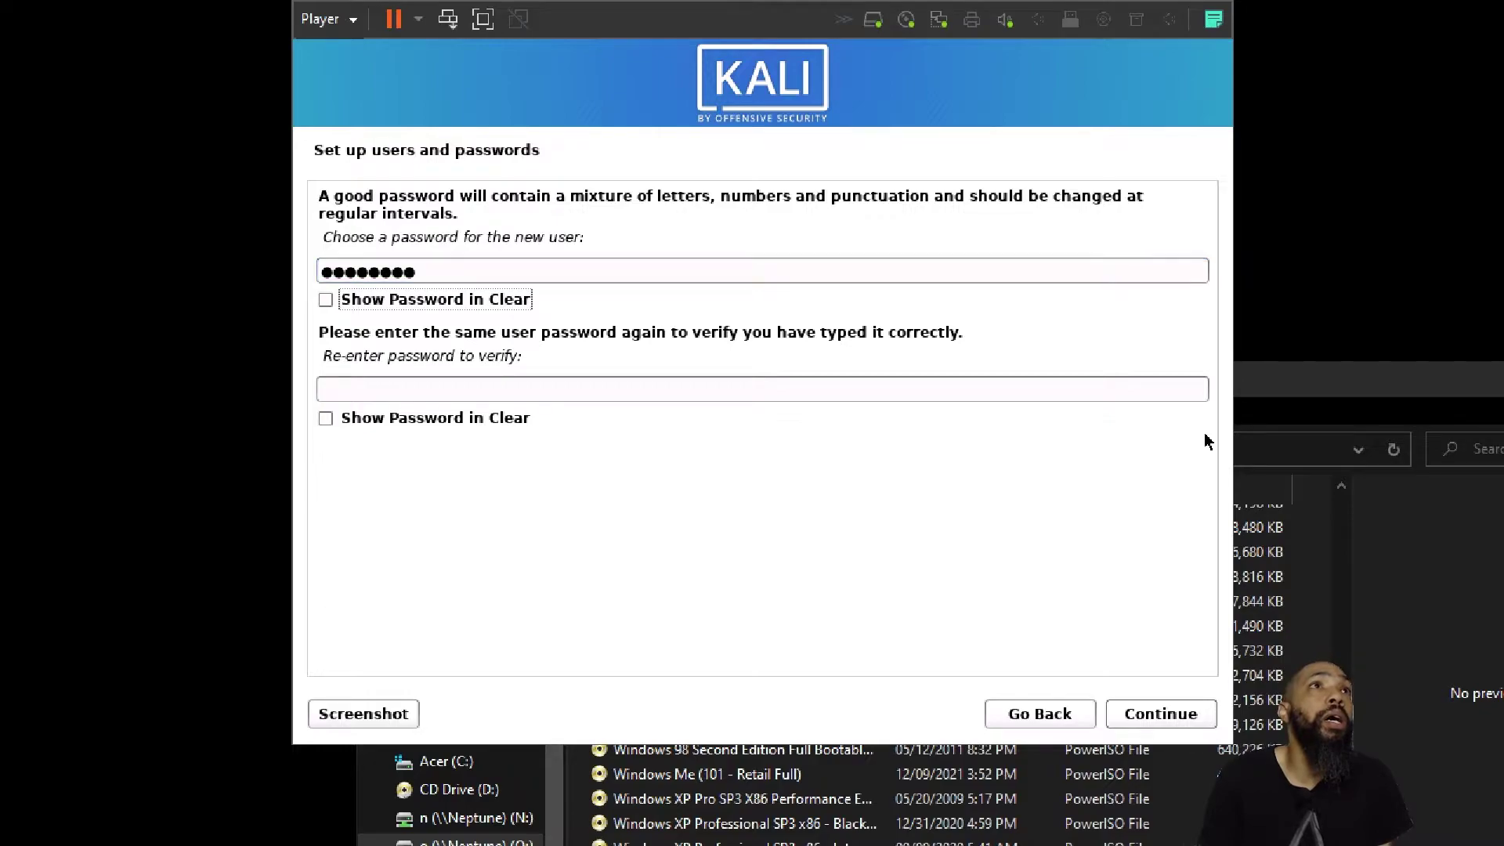
pyautogui.write('••••••')
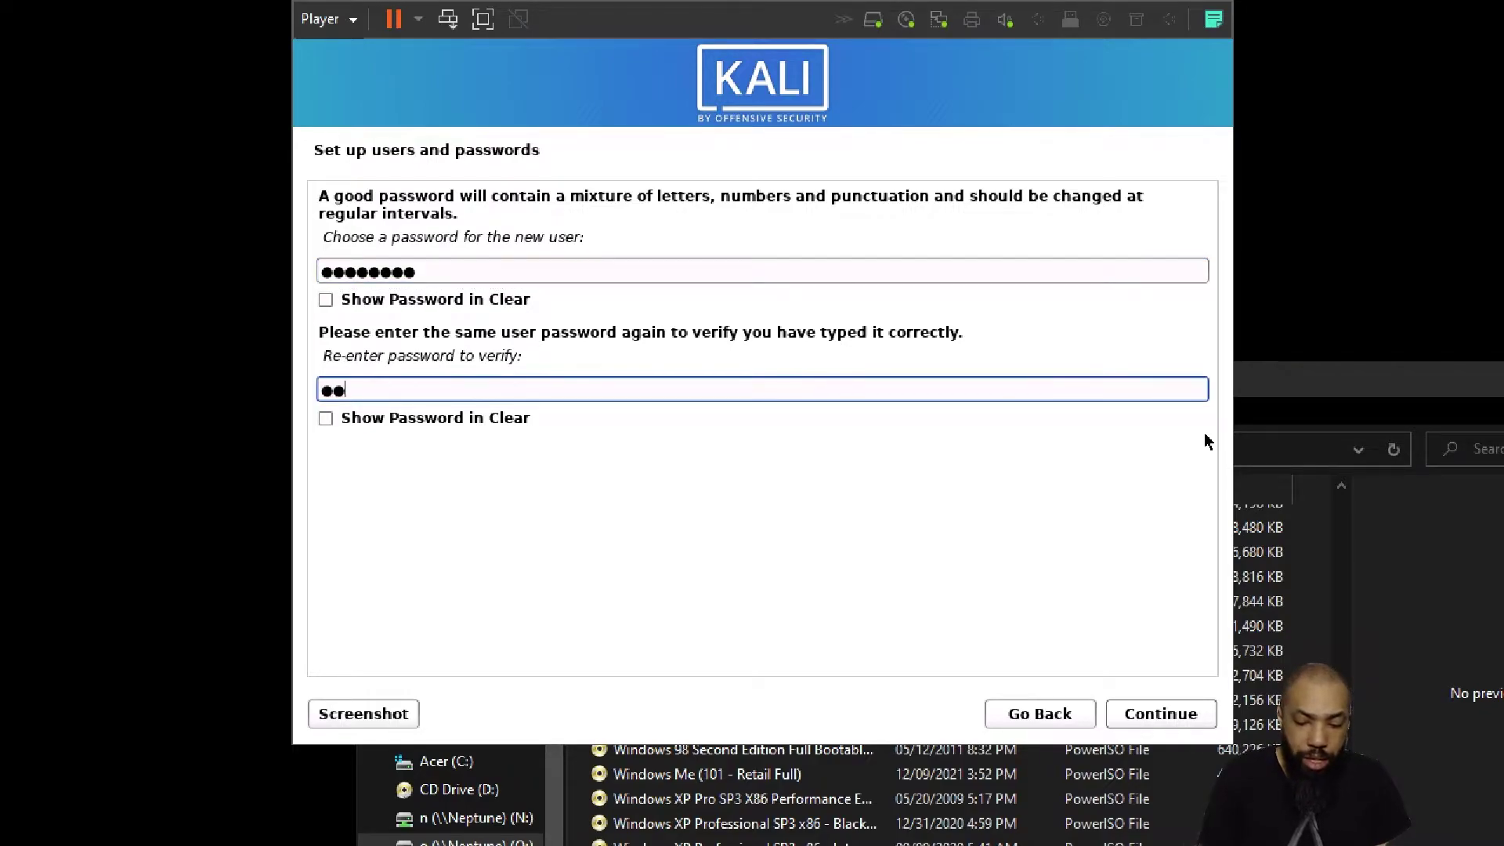
pyautogui.write('••')
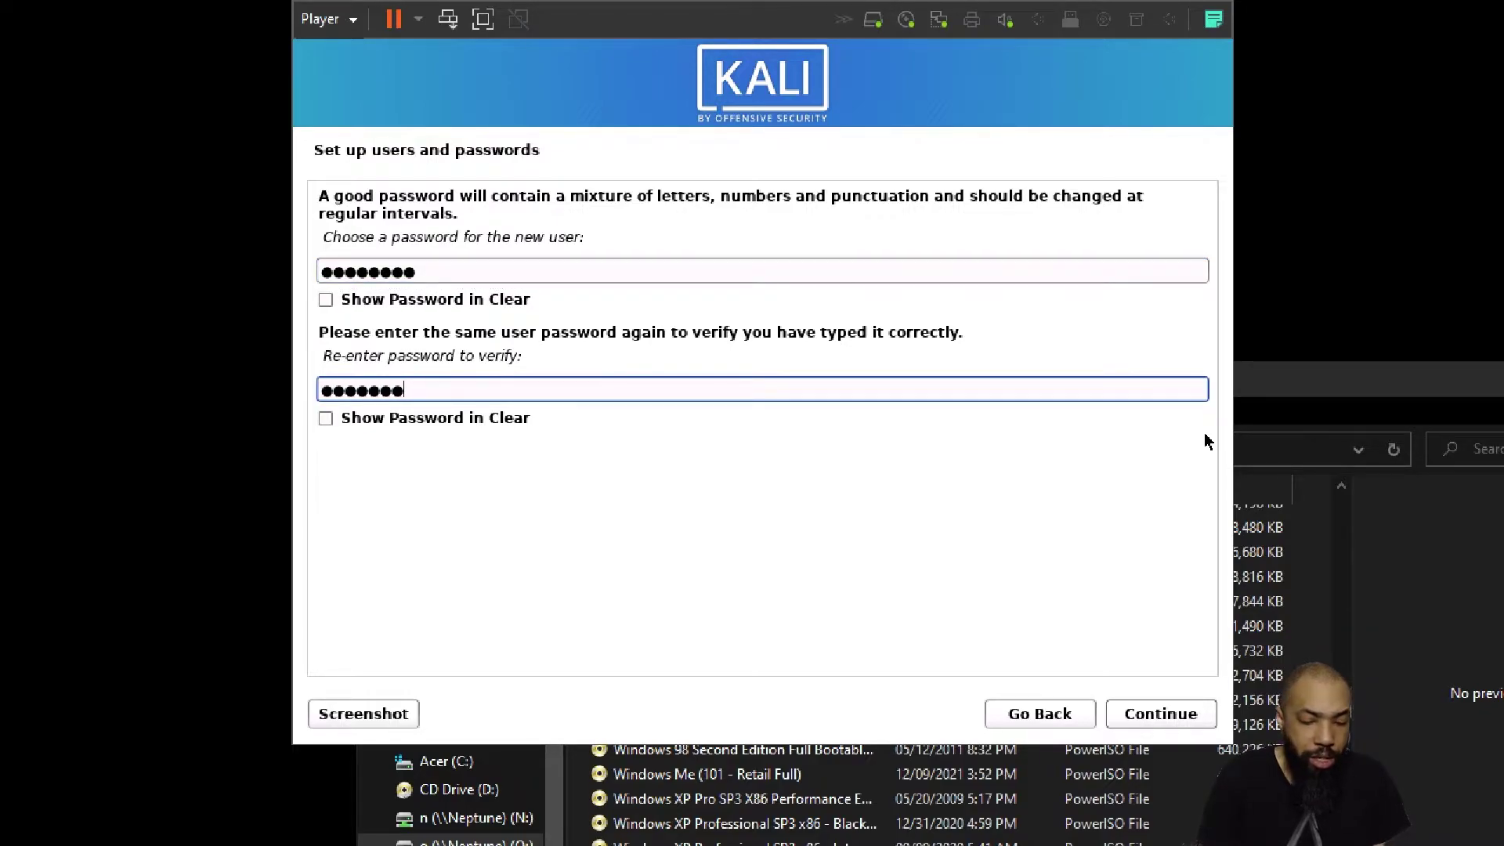
pyautogui.click(1144, 715)
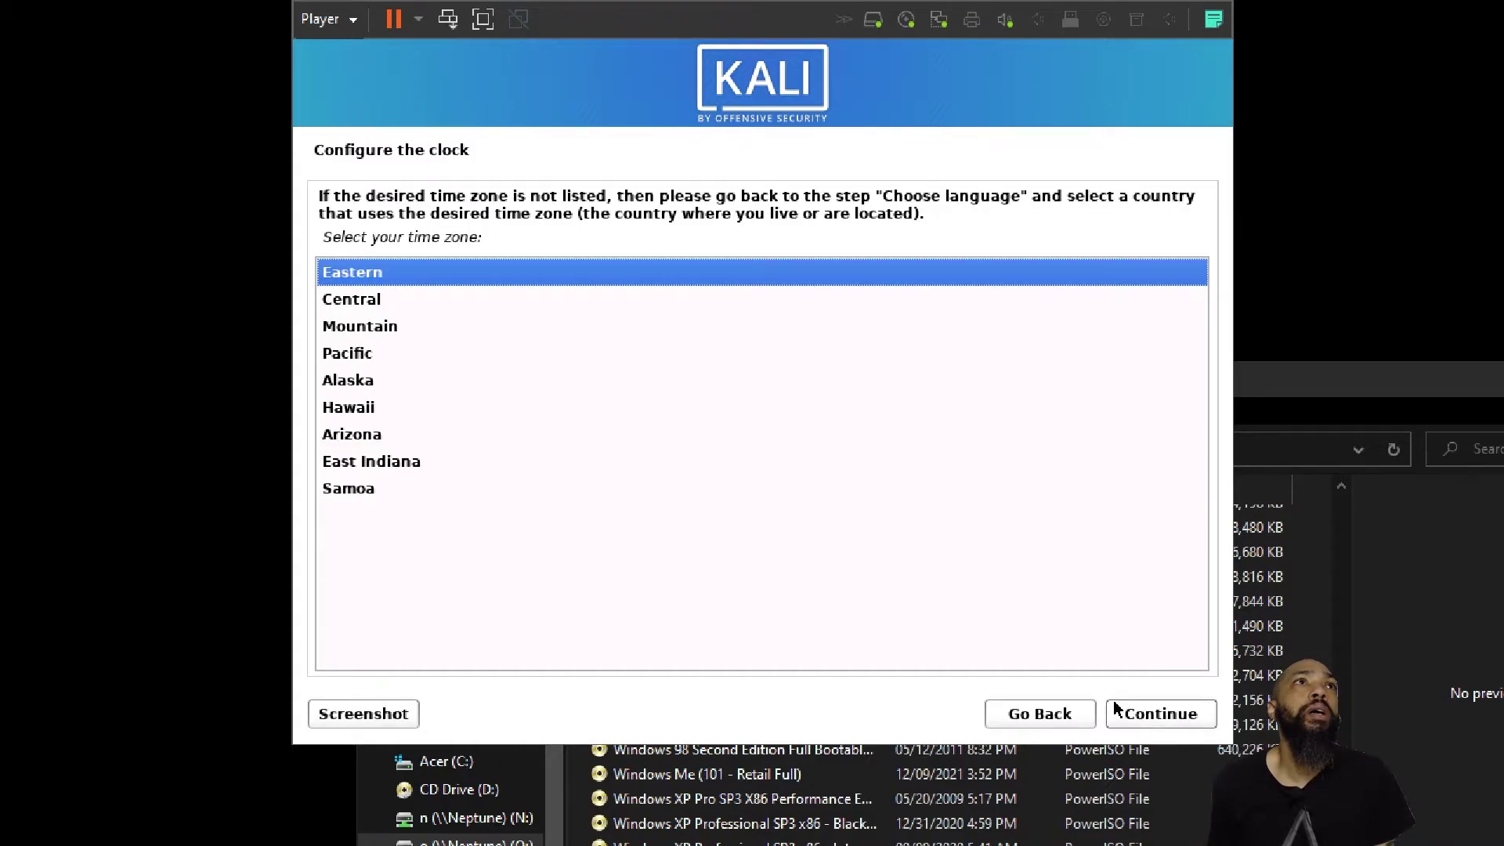
# Accept the Eastern time zone and choose guided partitioning of the entire sda disk with all files in one partition
pyautogui.click(1166, 714)
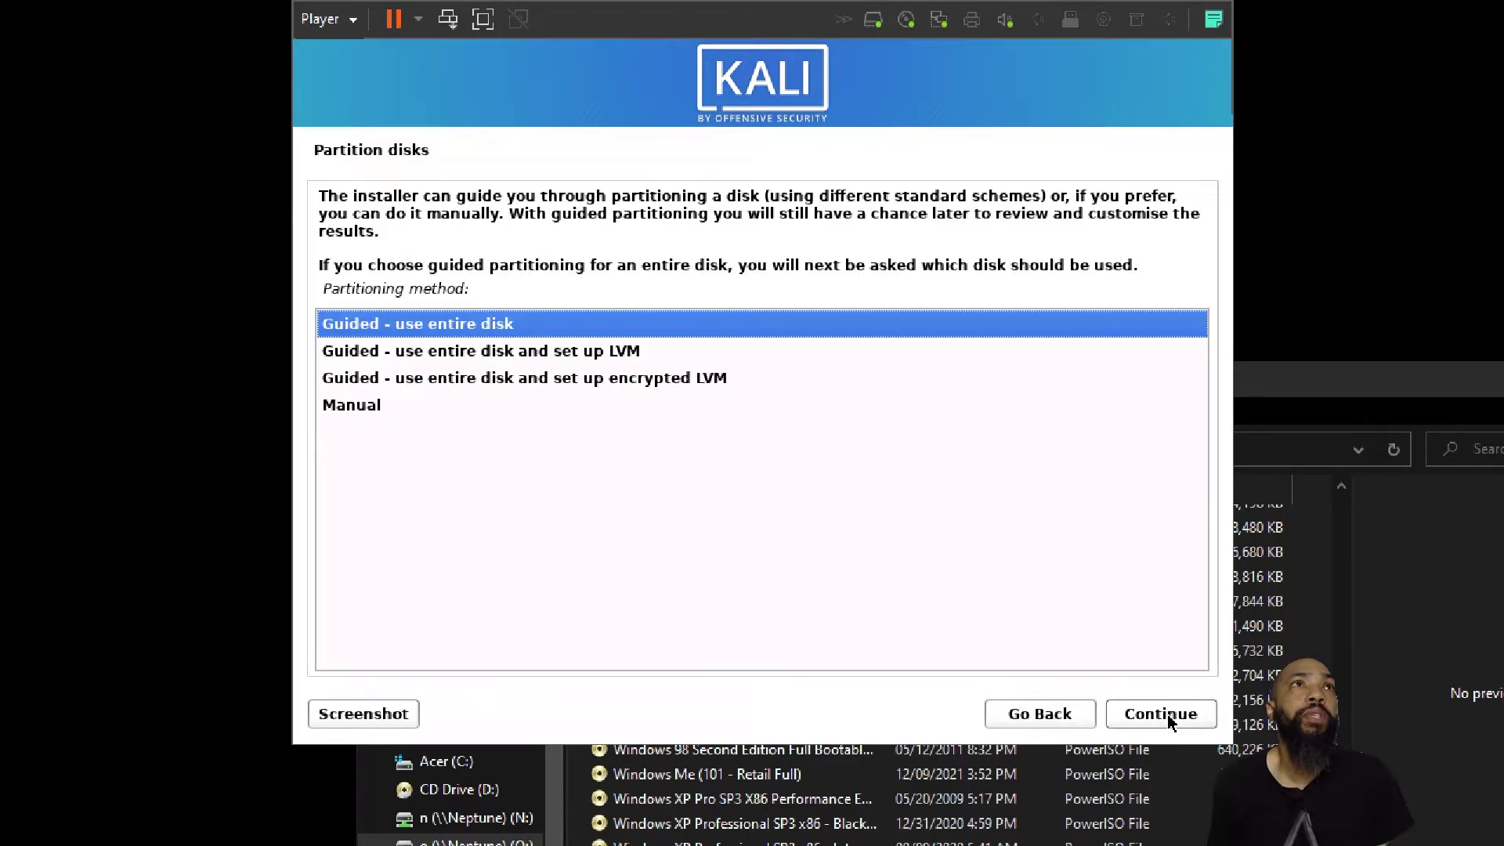
pyautogui.click(1167, 714)
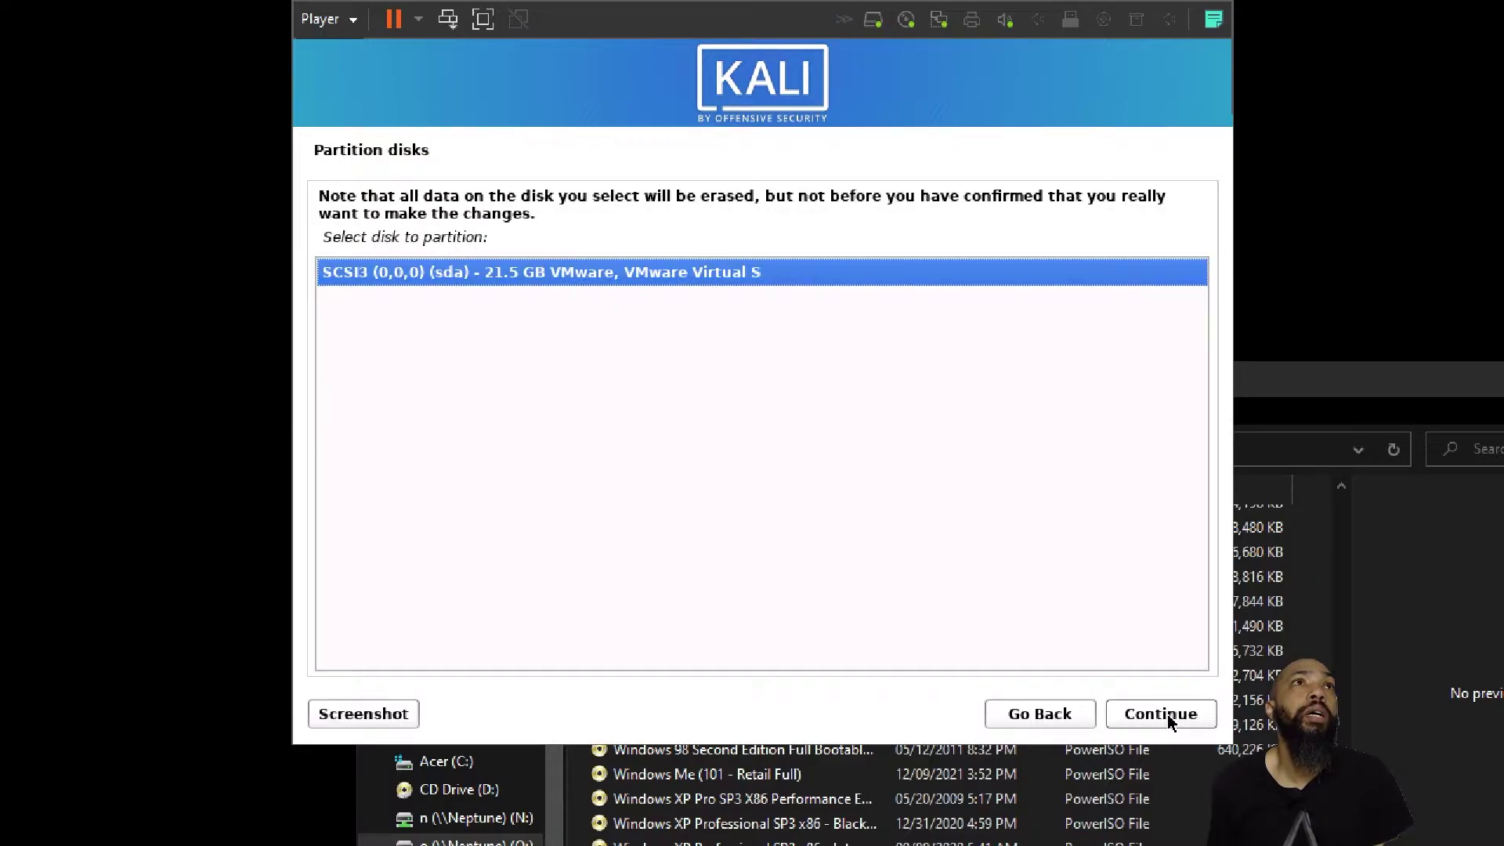
pyautogui.click(1166, 714)
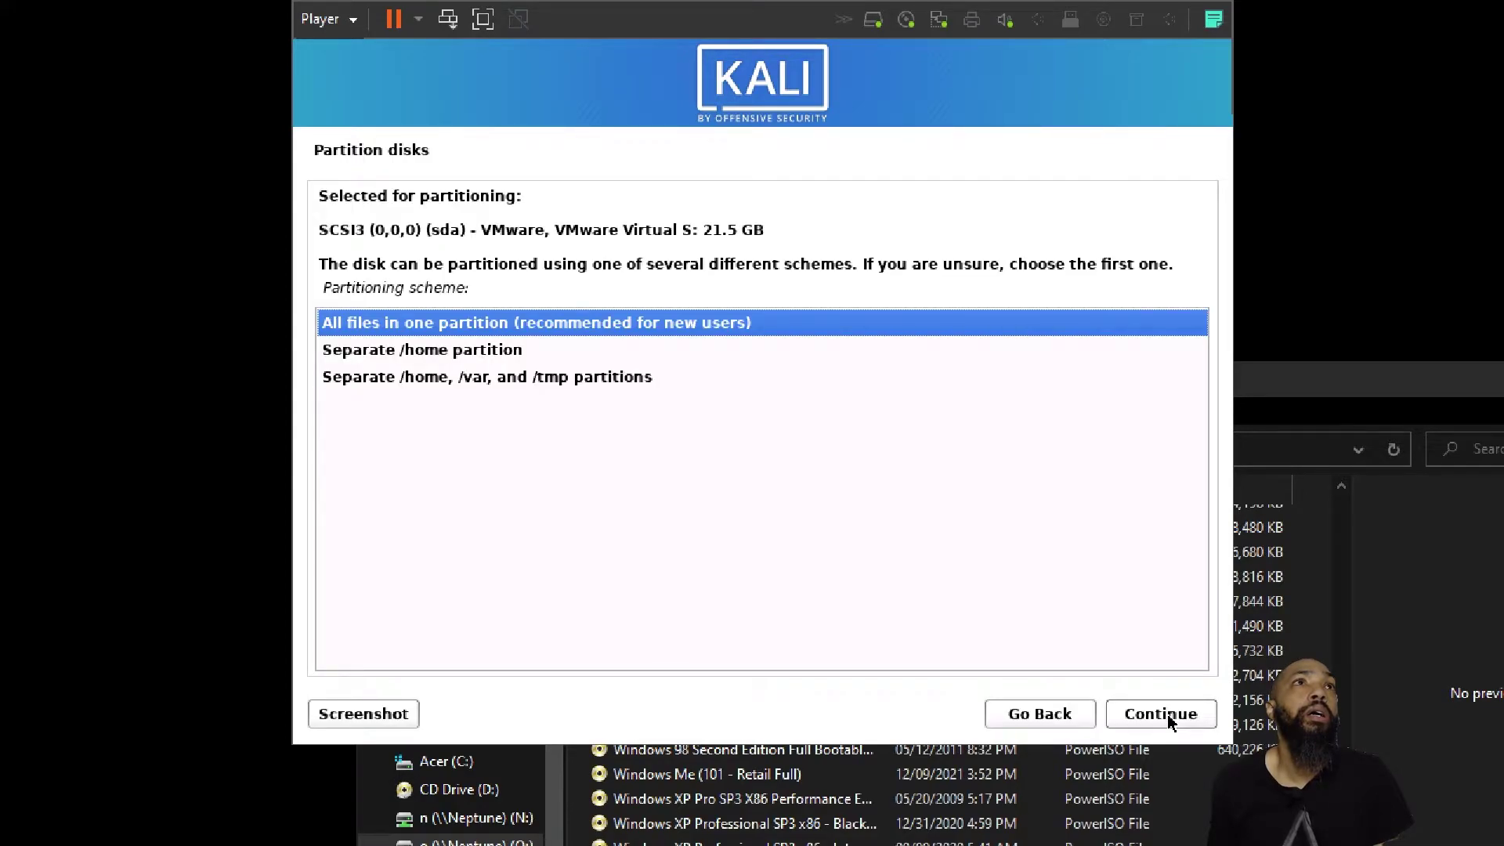
pyautogui.click(1167, 714)
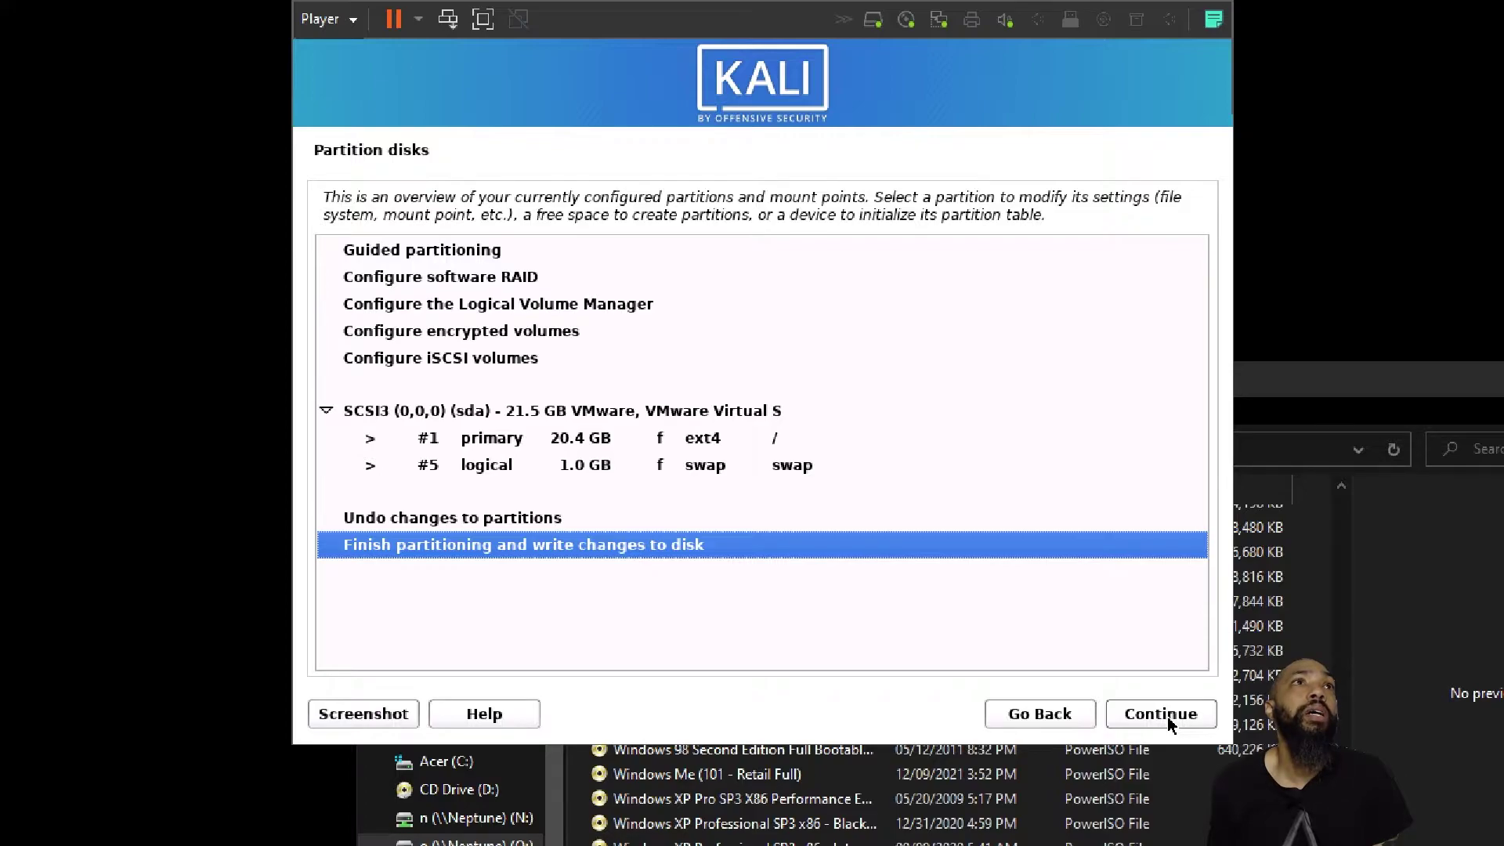
# Finish partitioning and confirm with Yes that the changes are written to the disk
pyautogui.click(1167, 716)
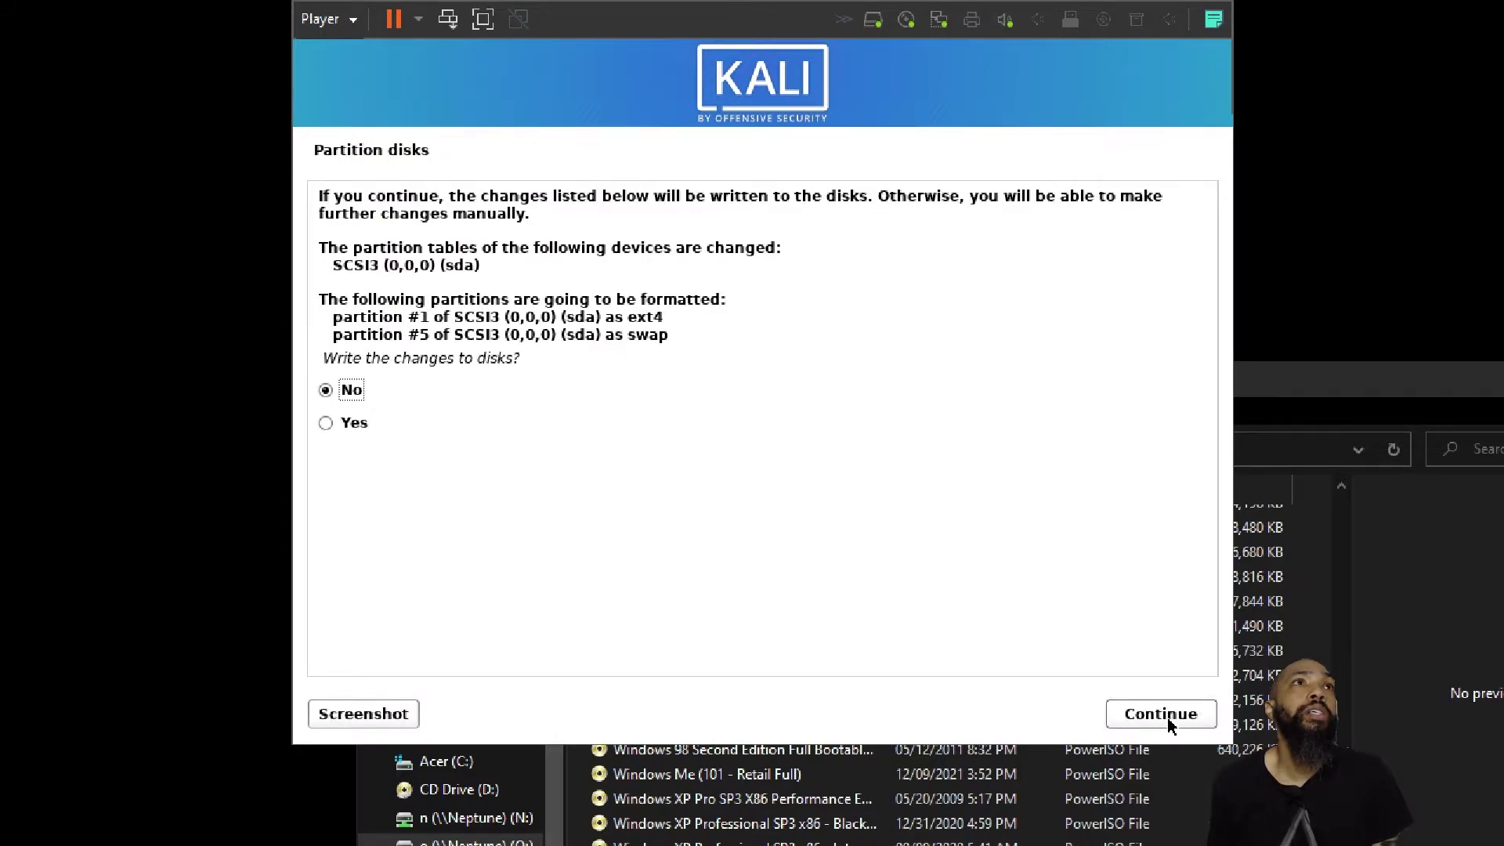
pyautogui.click(326, 422)
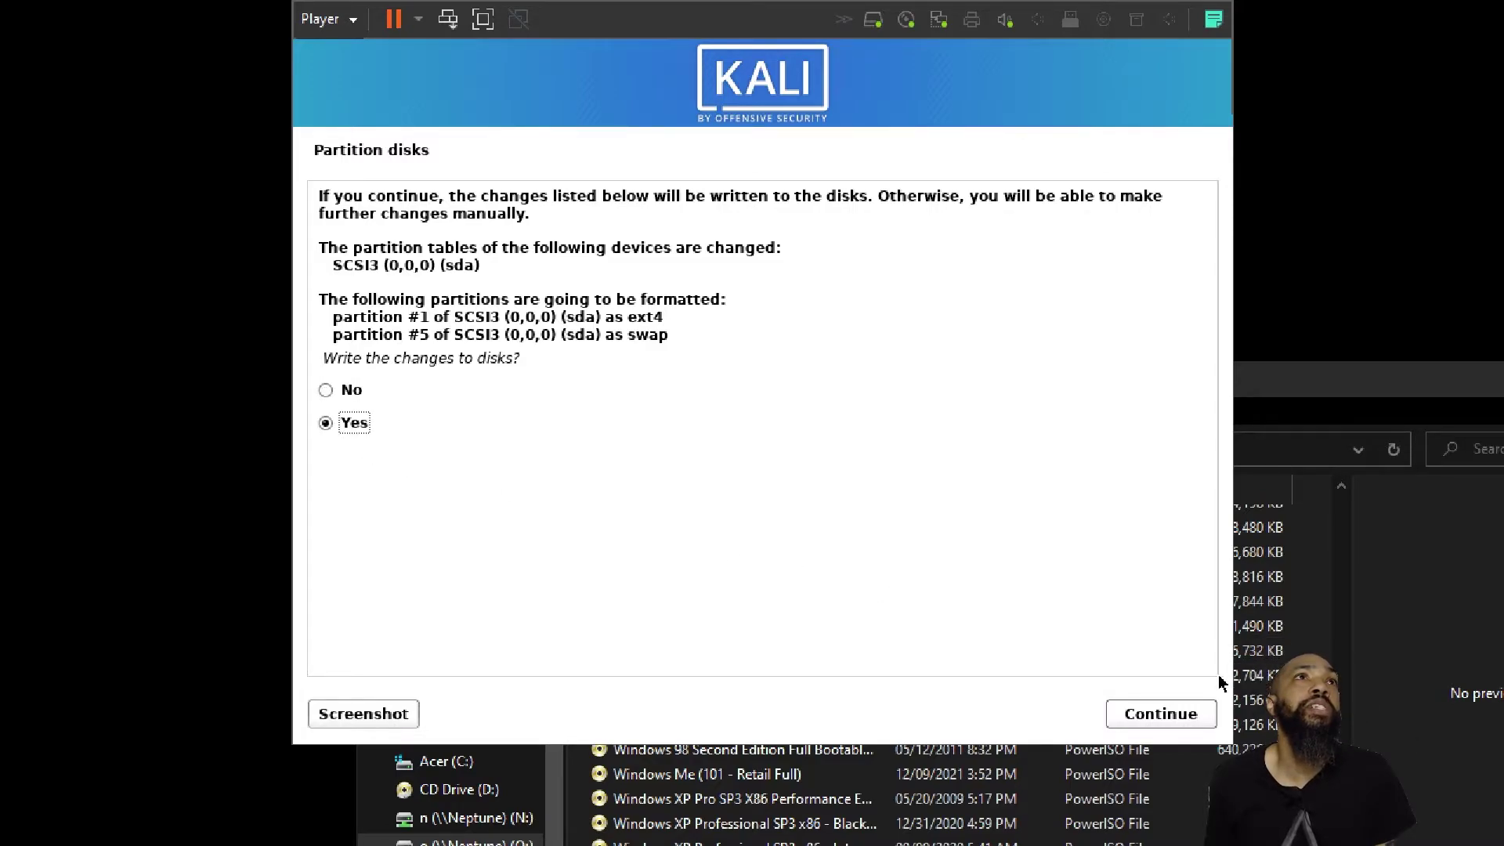
pyautogui.click(1167, 716)
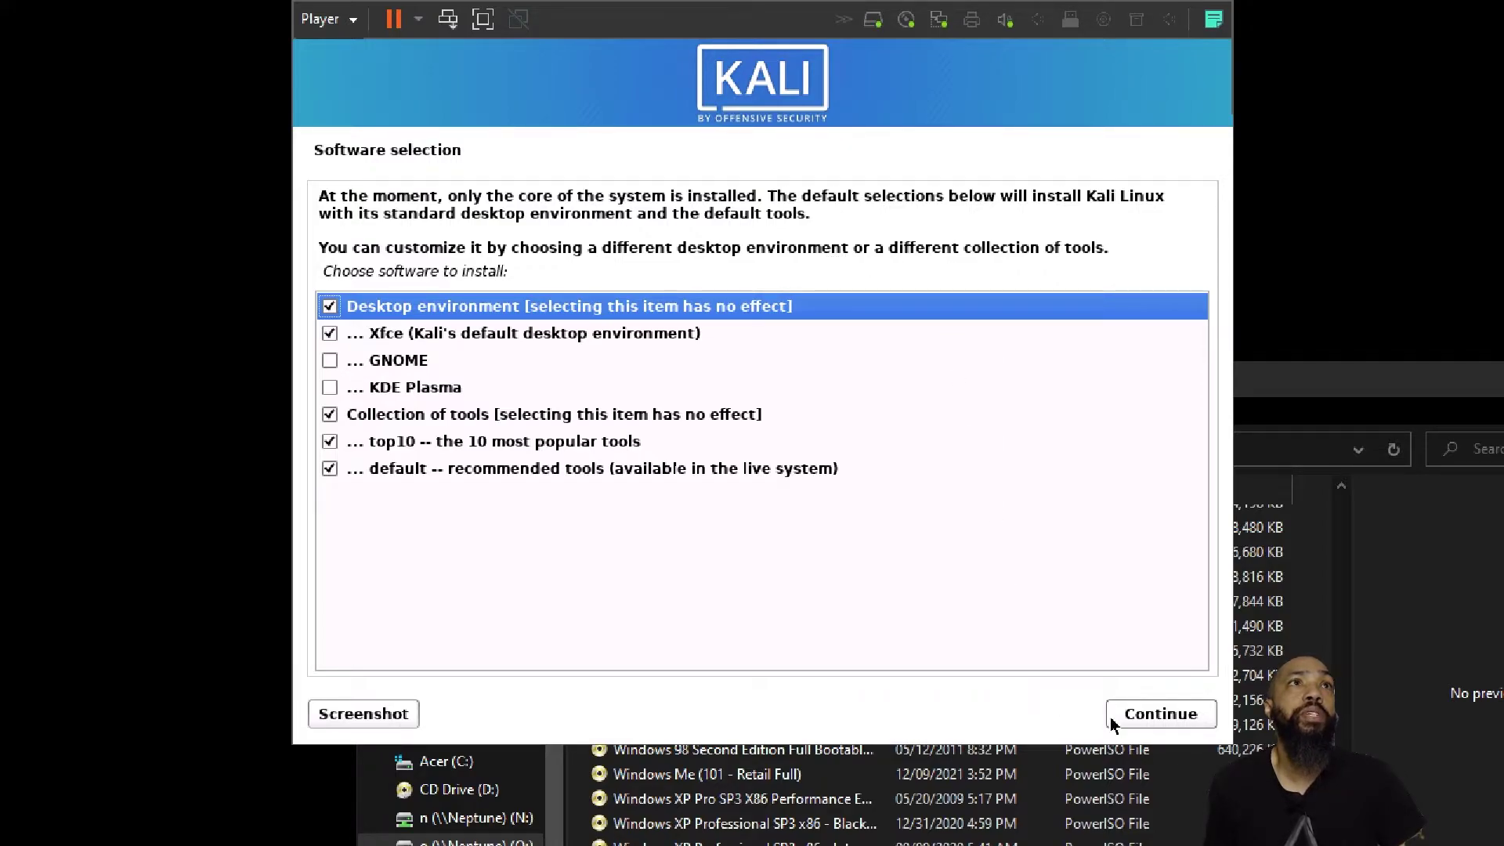
# Install the default software selection with the Xfce desktop, and install the GRUB boot loader on the primary drive /dev/sda
pyautogui.click(1172, 717)
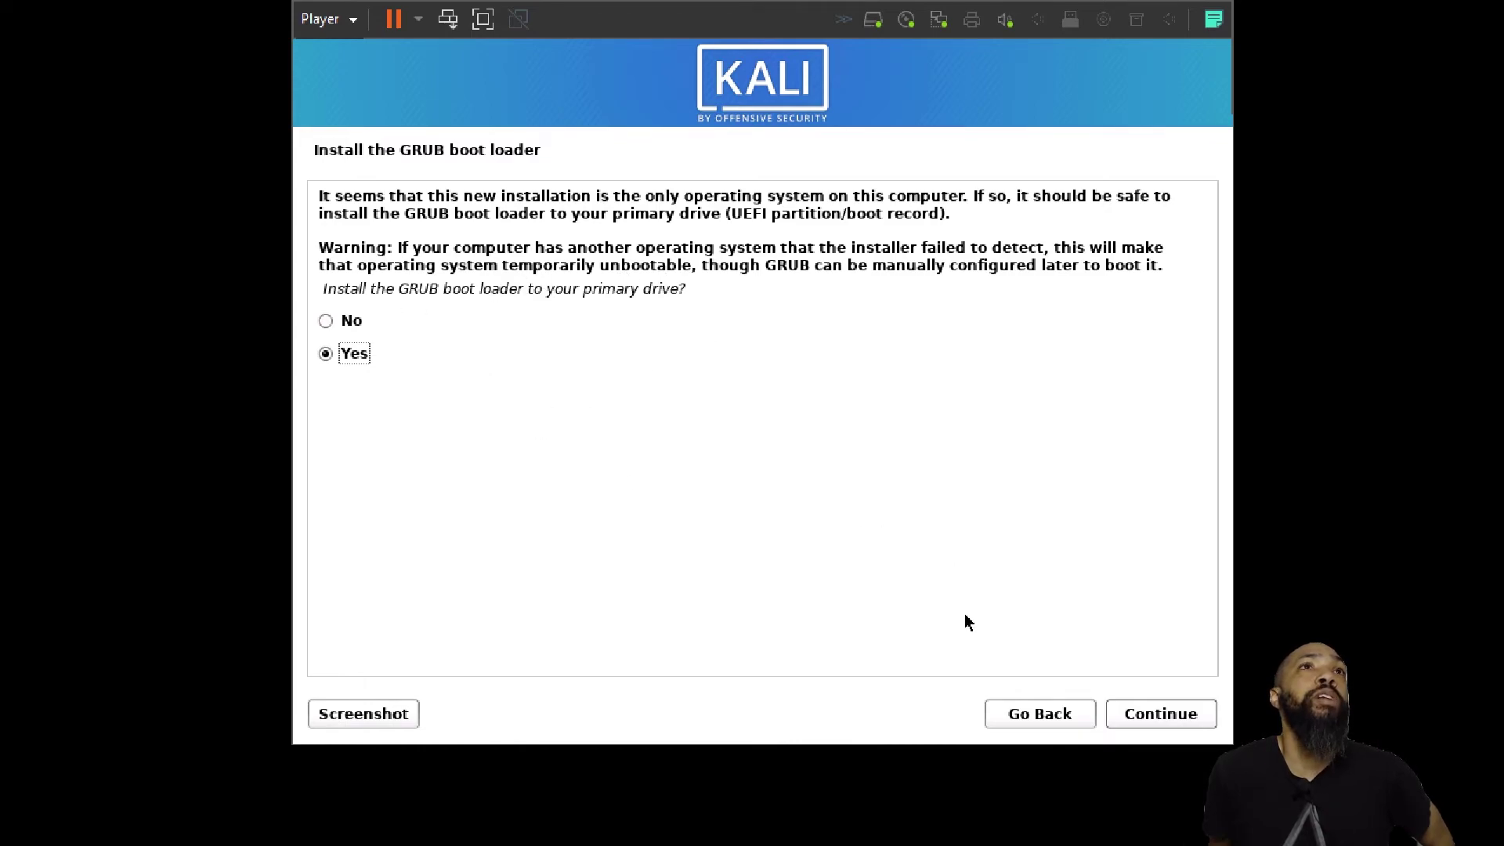
pyautogui.click(1151, 712)
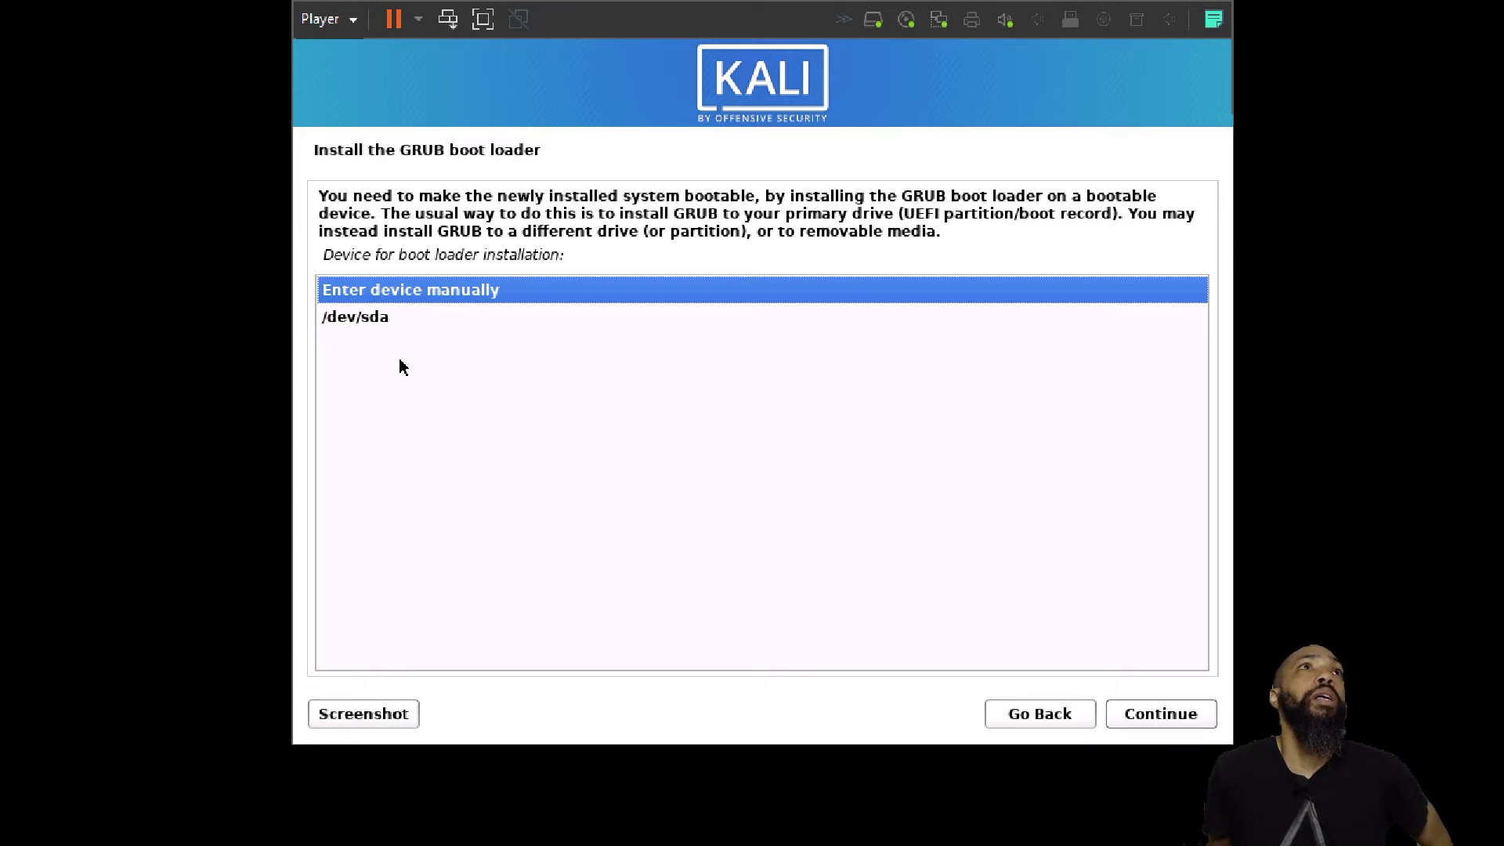
pyautogui.click(376, 321)
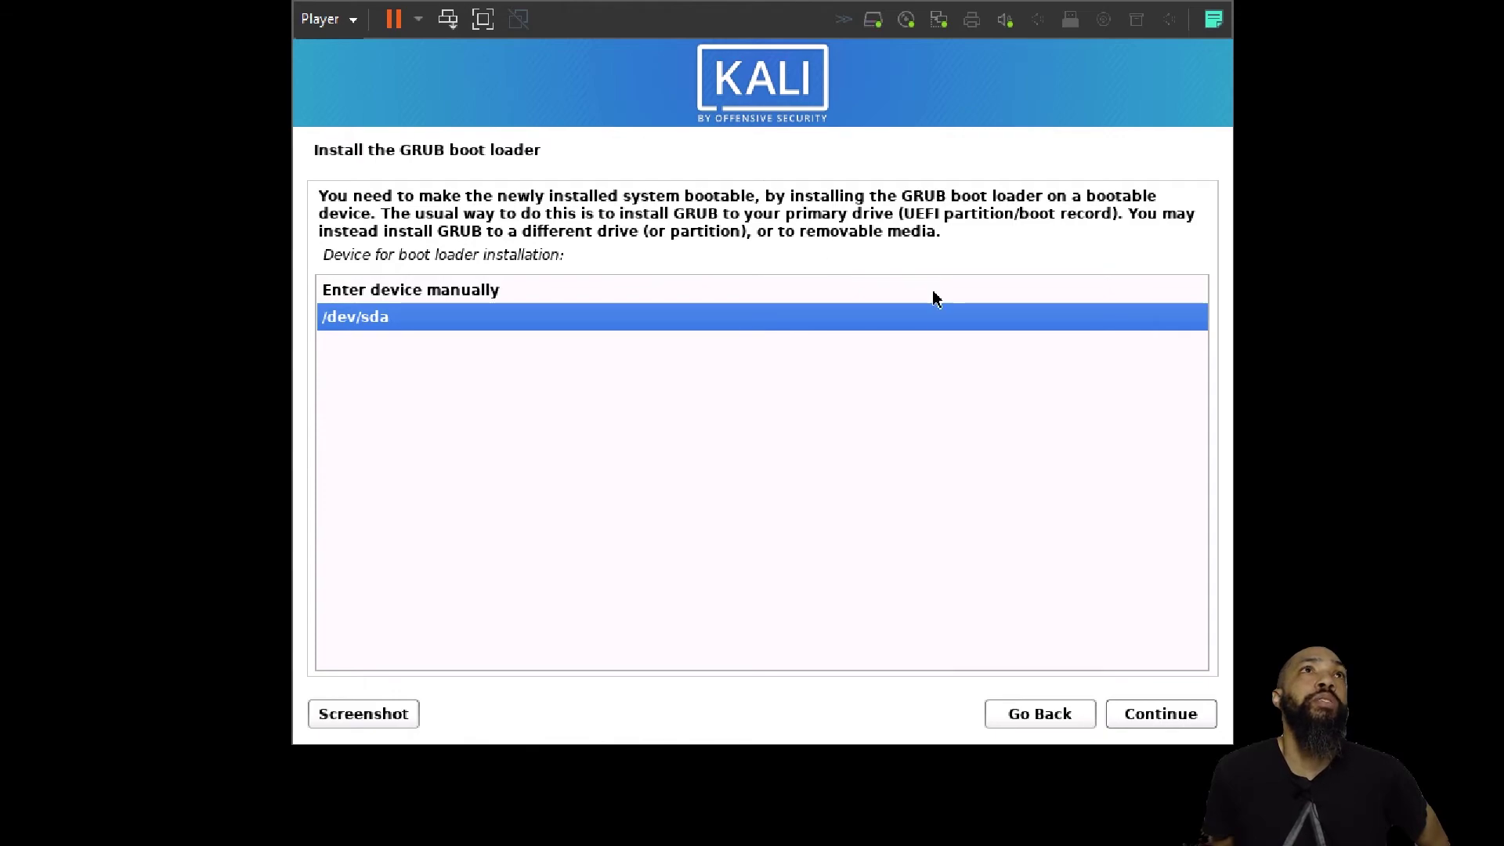
pyautogui.click(1176, 715)
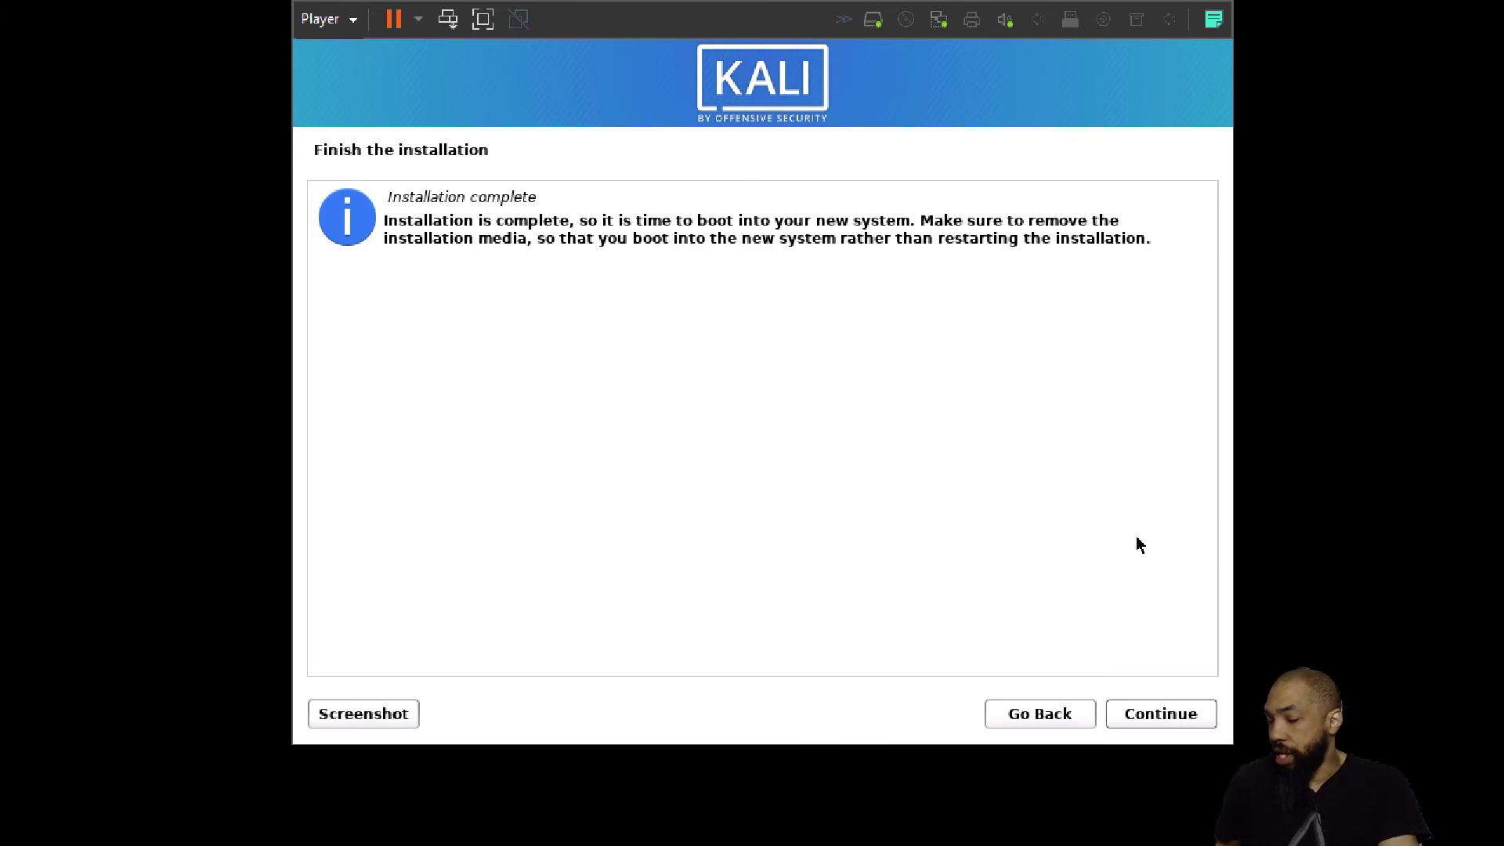
# Complete the installation and boot the new system with the Kali GNU/Linux entry
pyautogui.click(1182, 712)
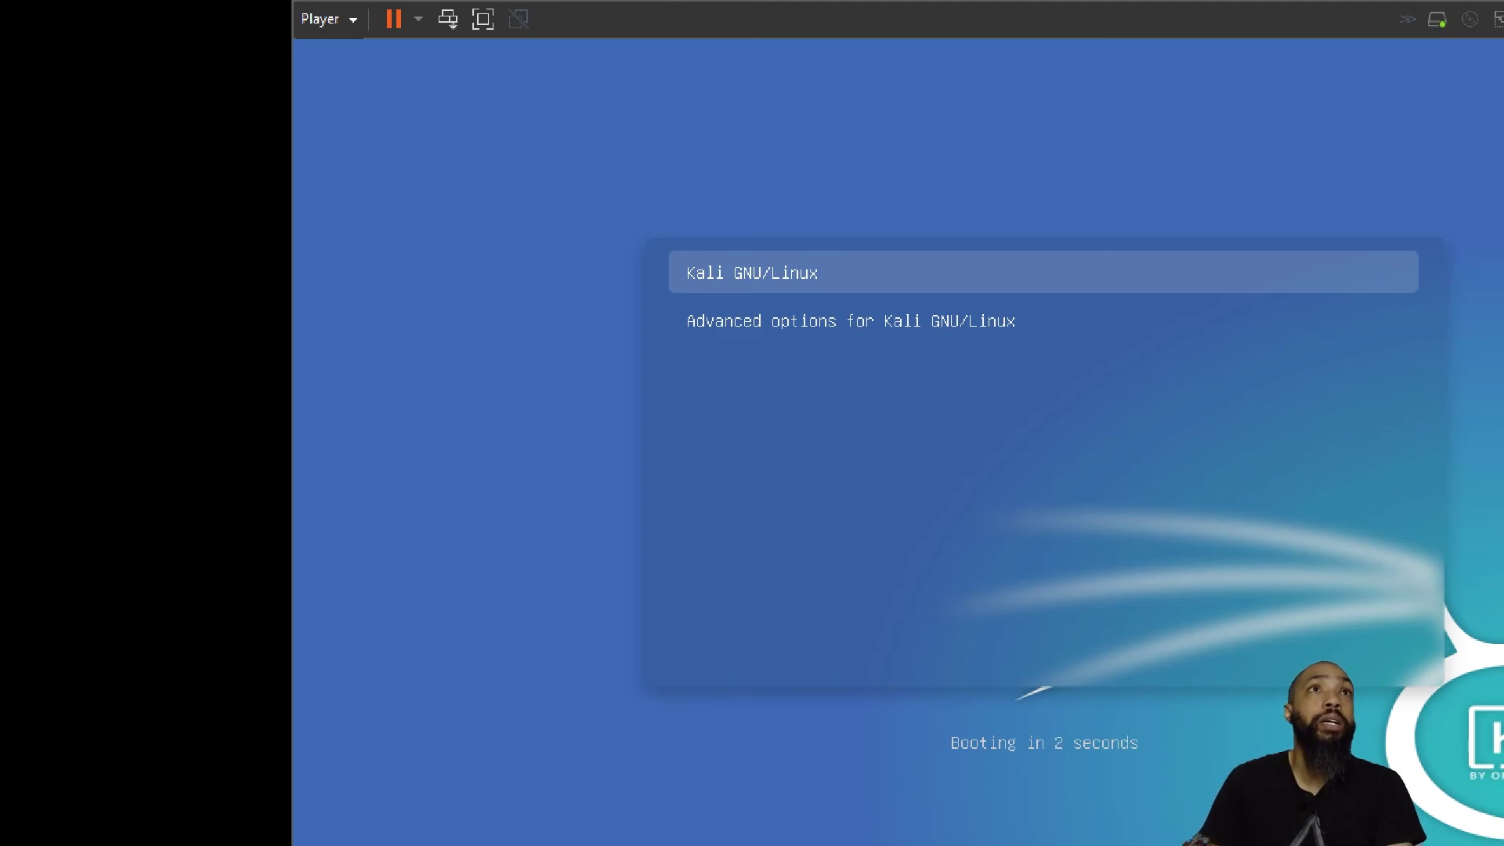
pyautogui.press('Return')
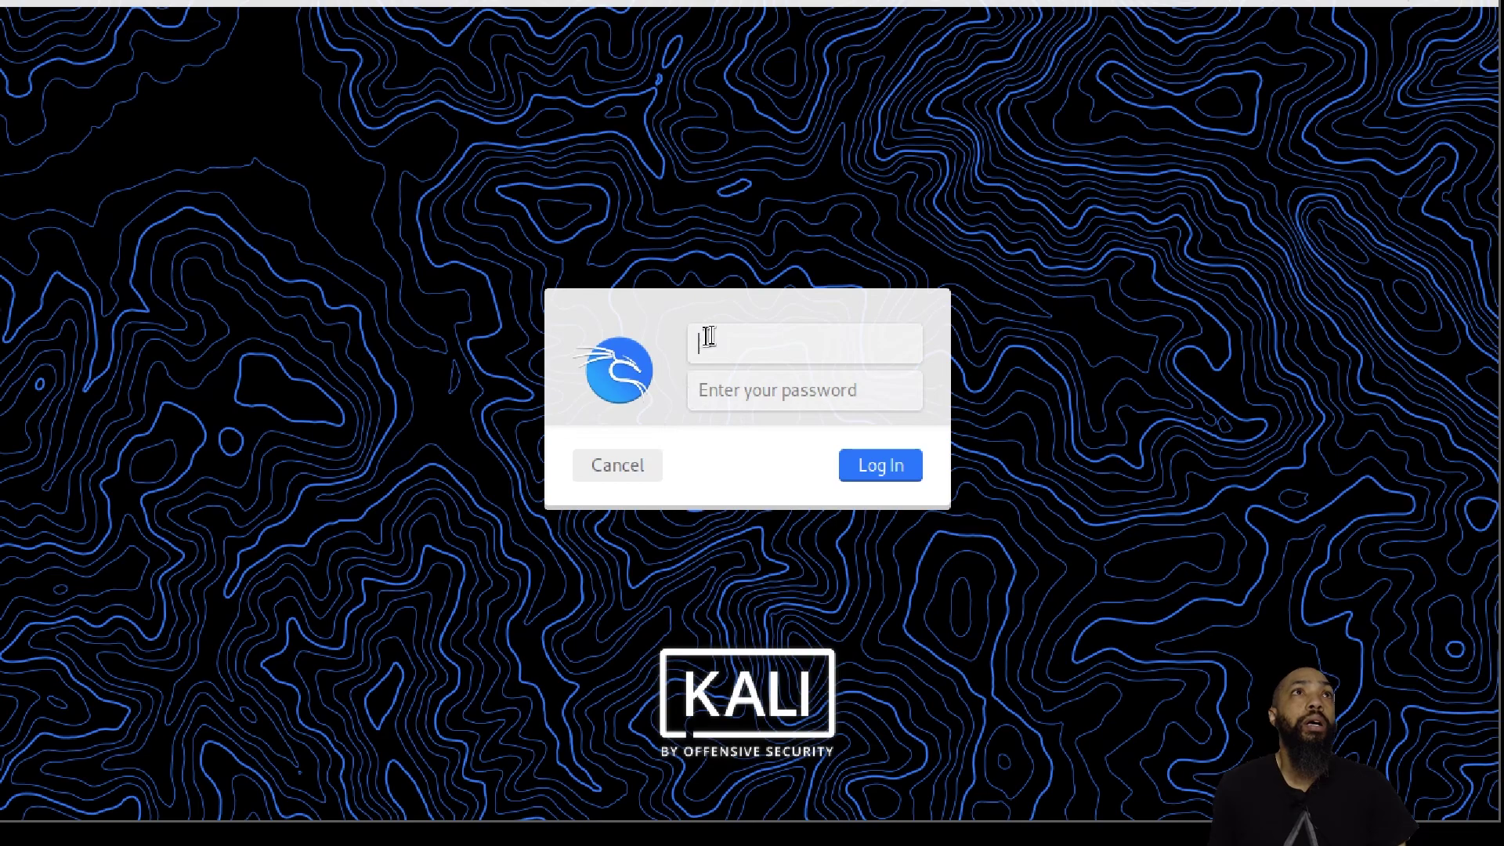
# Log in to the Kali desktop with the new account's username and password
pyautogui.write('pauli')
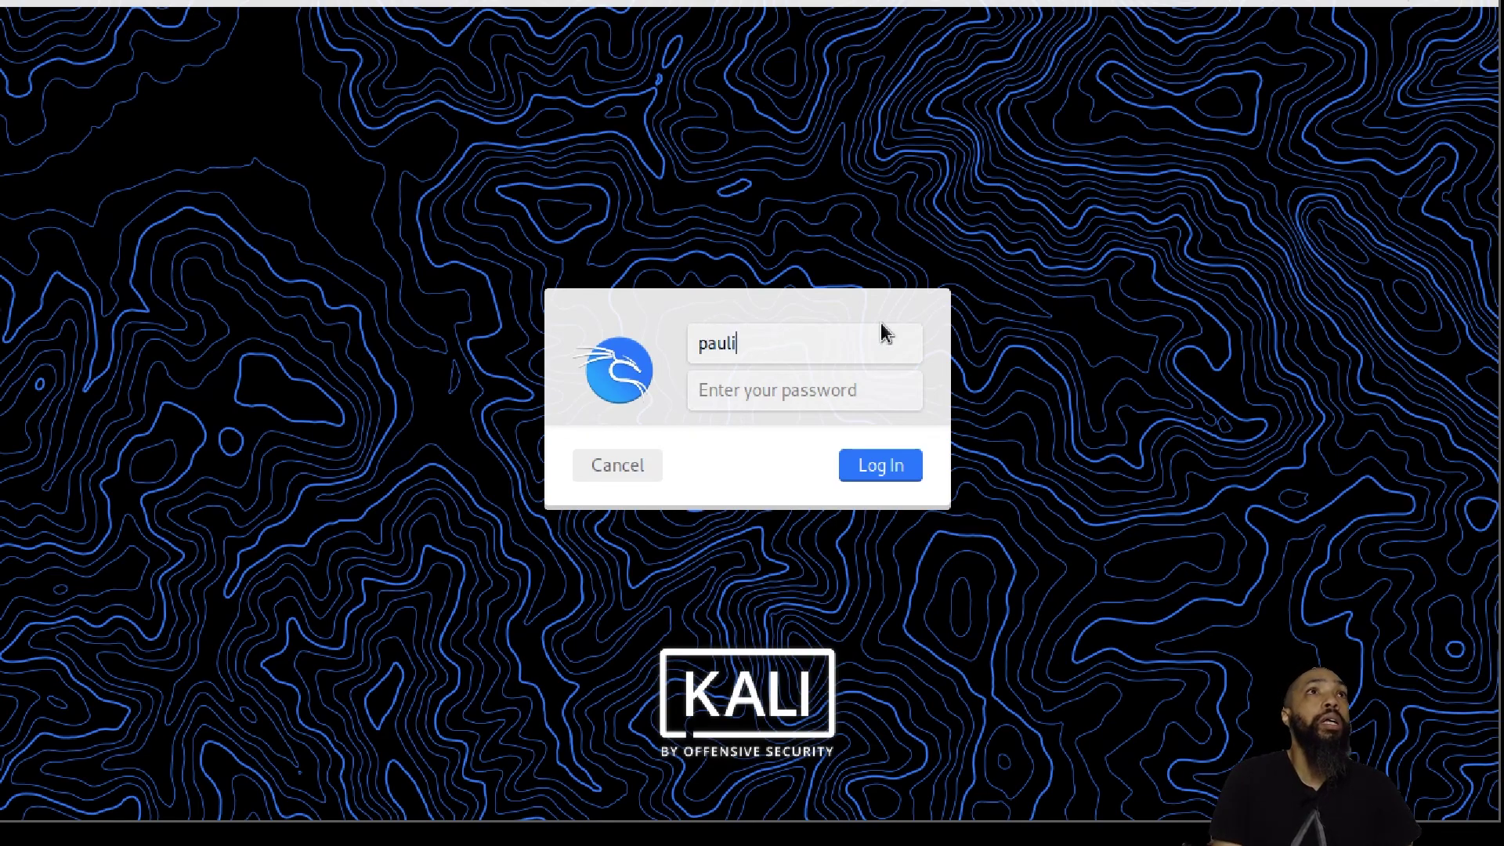
pyautogui.write('d')
pyautogui.press('Tab')
pyautogui.write('********')
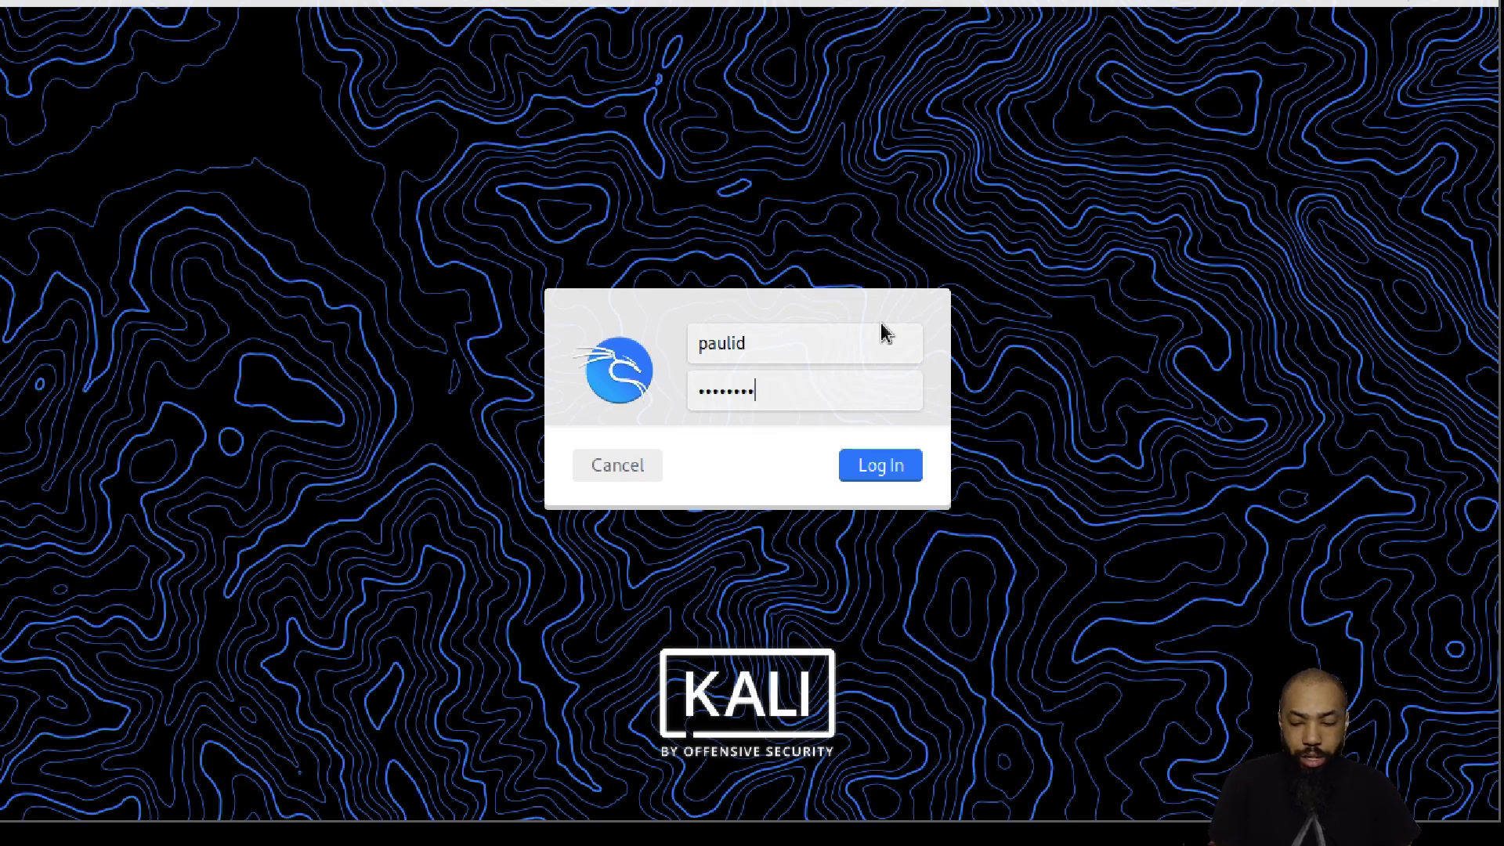
pyautogui.press('Return')
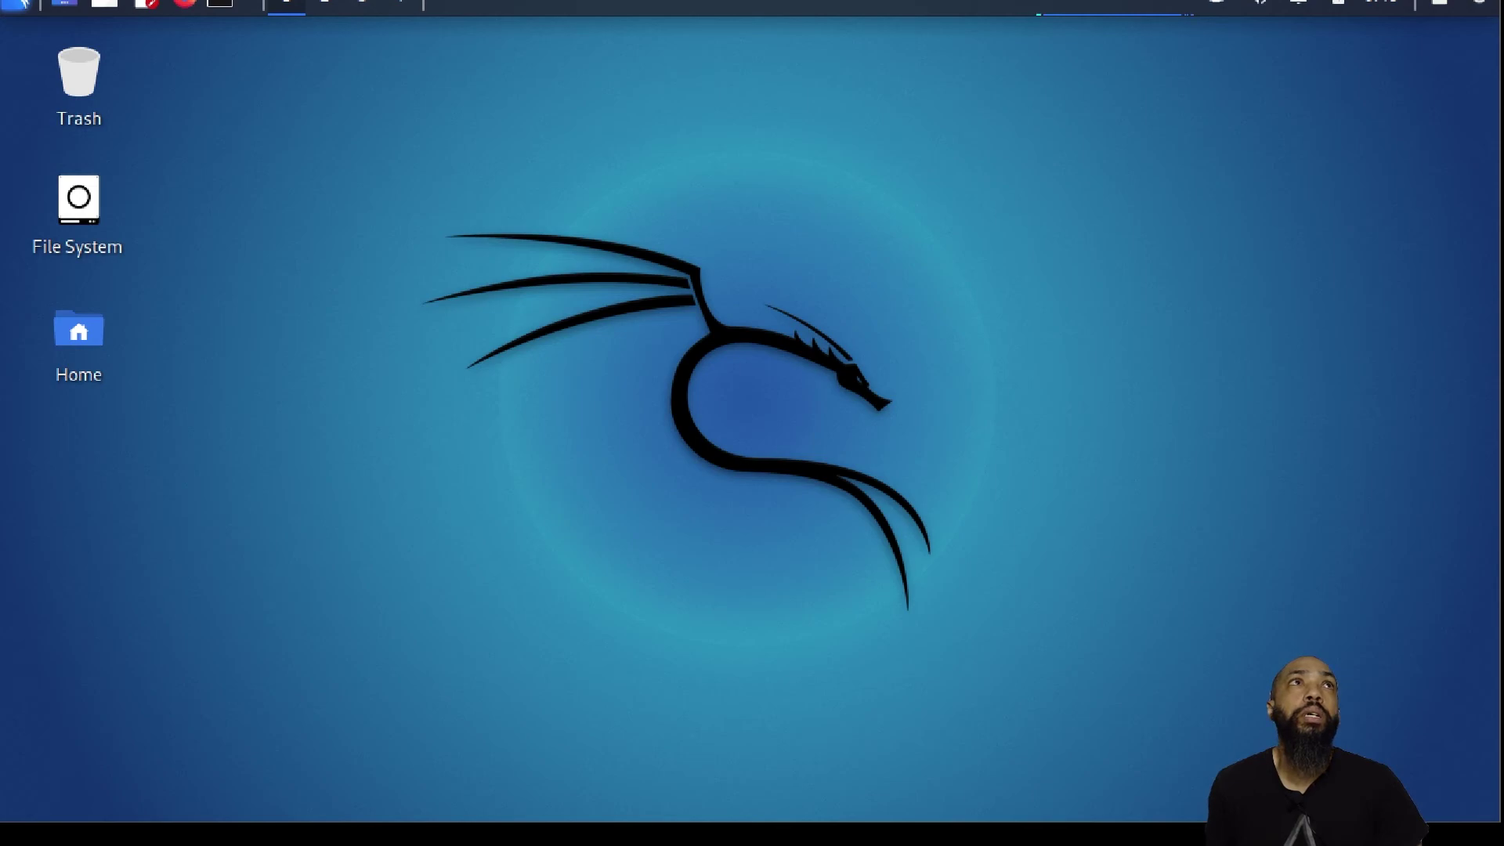
pyautogui.moveTo(859, 2)
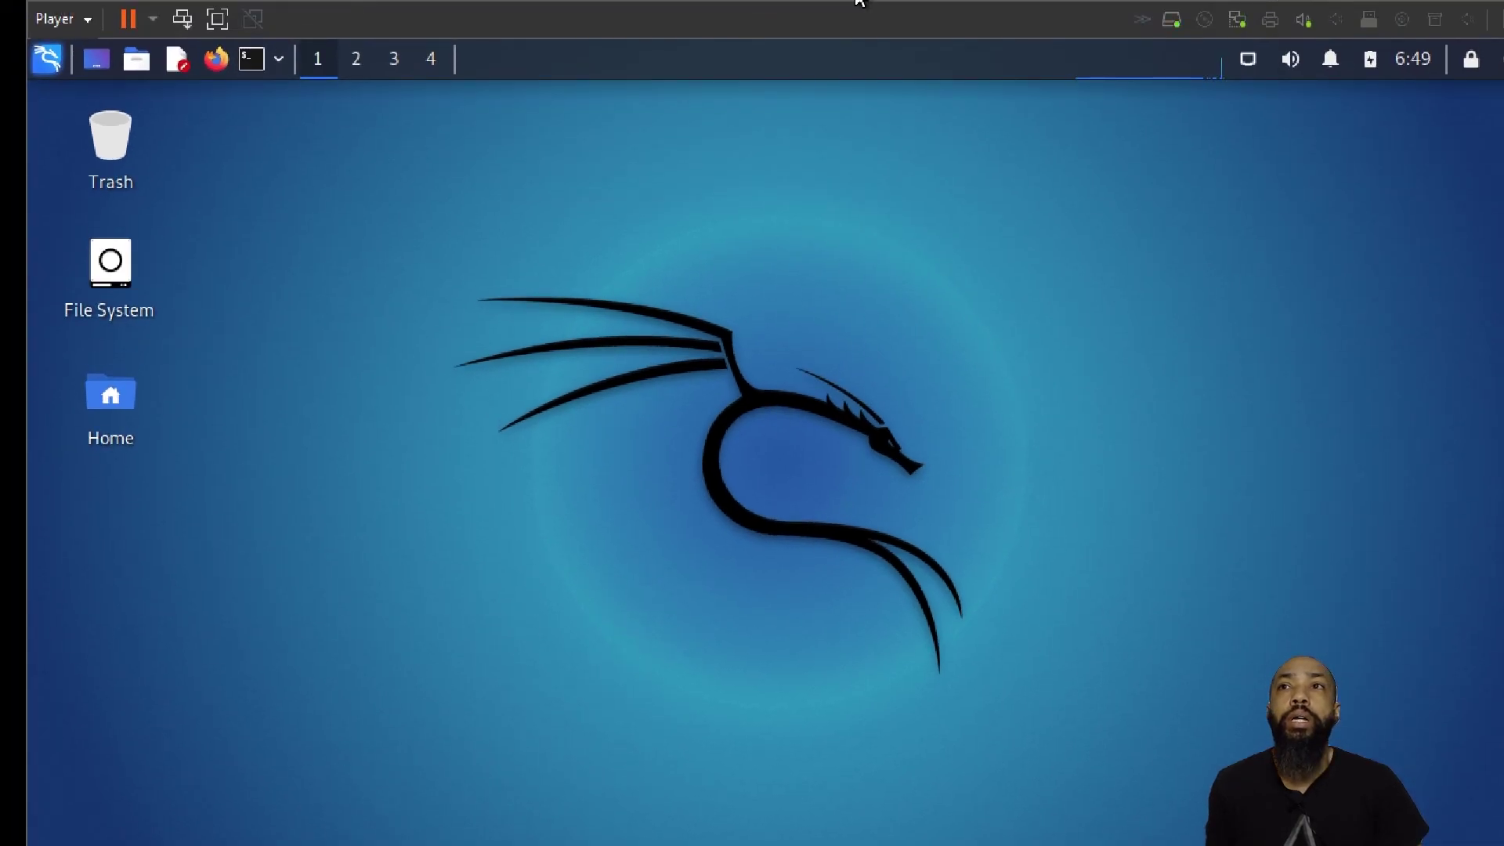